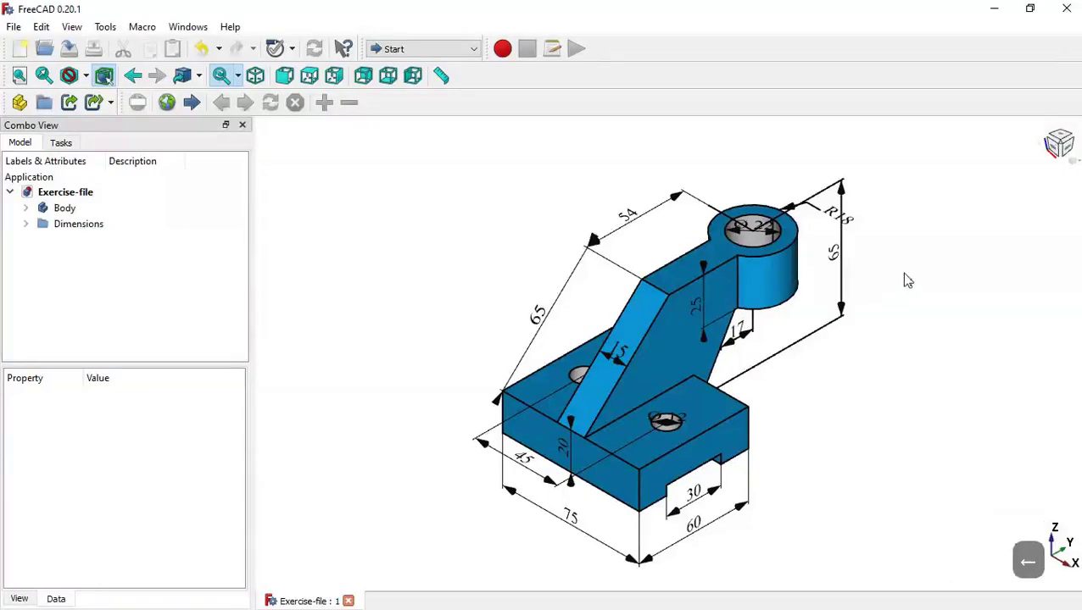
middle_click_drag(905, 346, 959, 379)
middle_click_drag(838, 374, 855, 359)
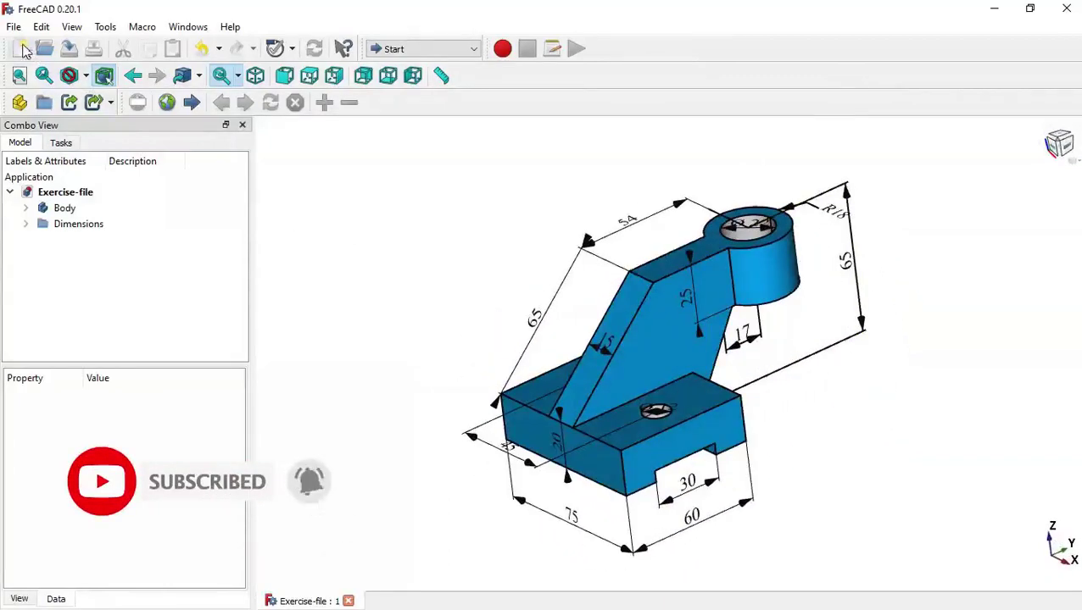
Create a new document and switch to the Part Design workbench
left_click(21, 49)
left_click(458, 49)
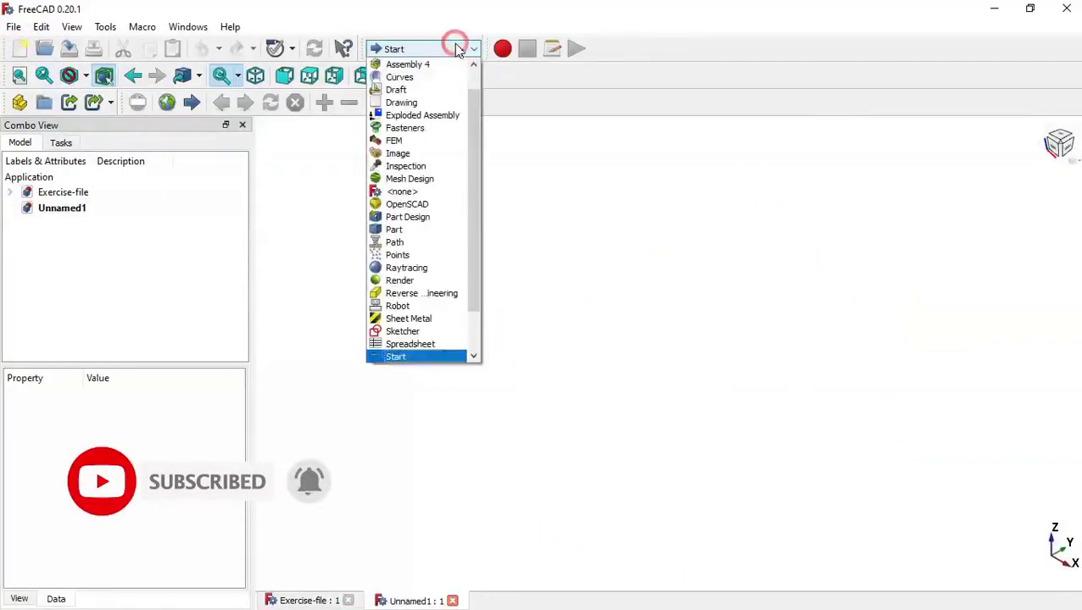
left_click(424, 217)
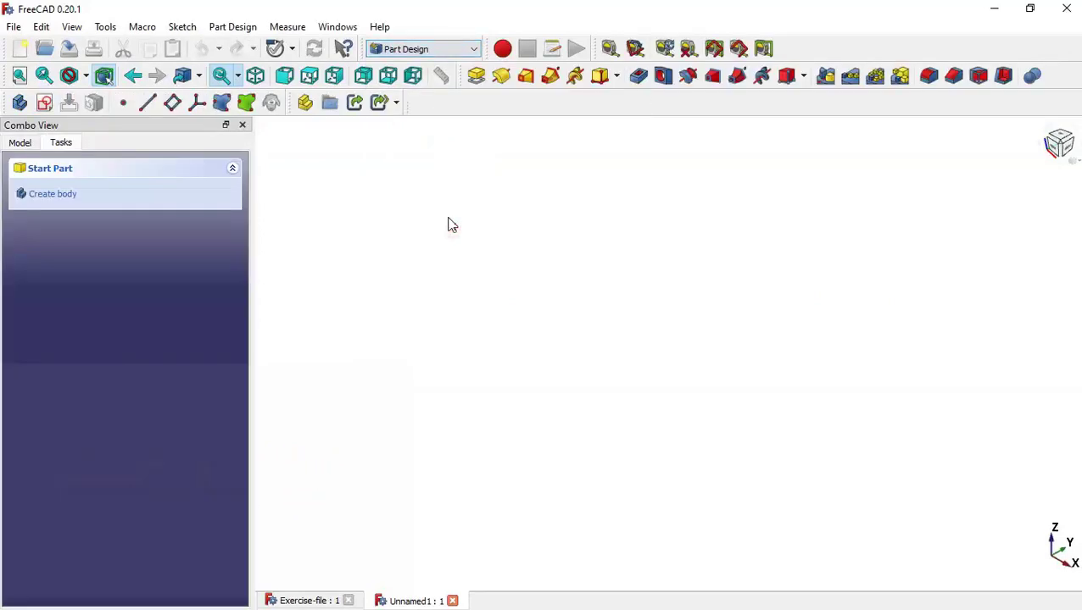
Create a body and start a sketch on the YZ plane, checking the plane choice against the Exercise-file model
left_click(53, 195)
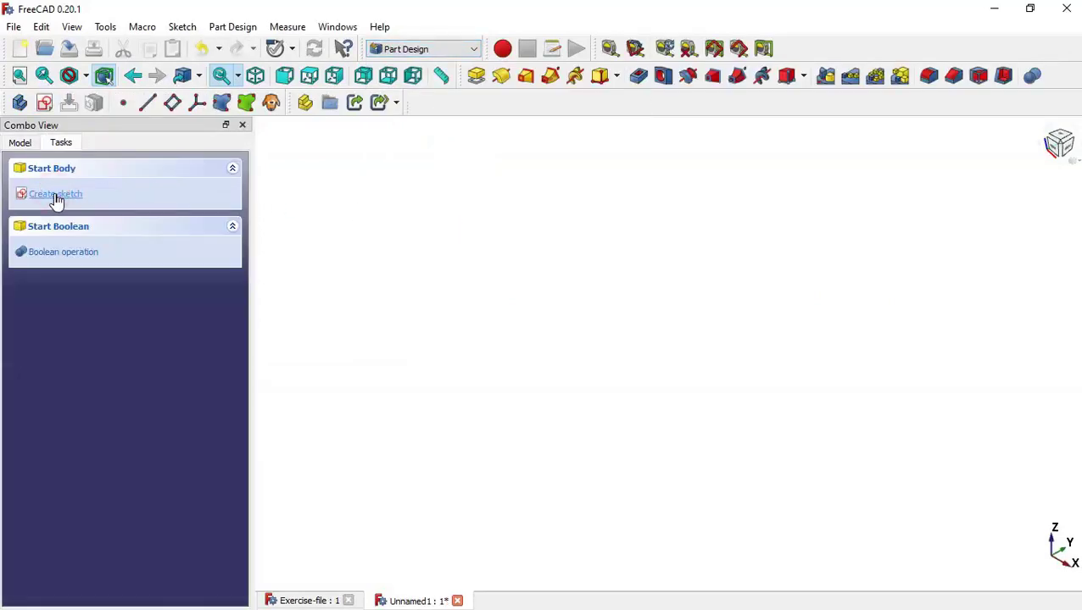
left_click(54, 195)
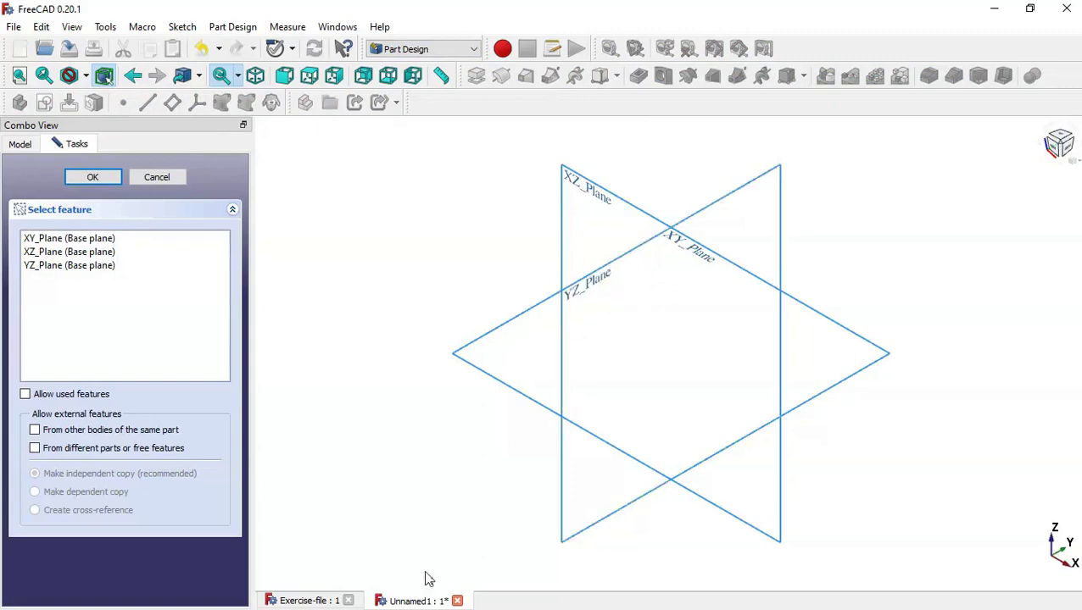
left_click(307, 601)
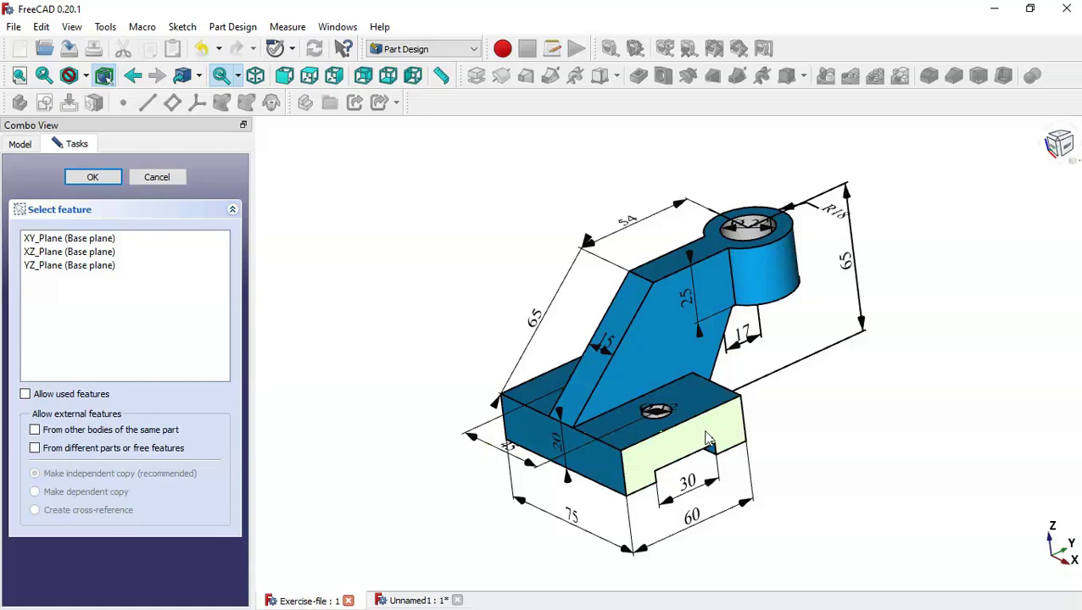
left_click(410, 601)
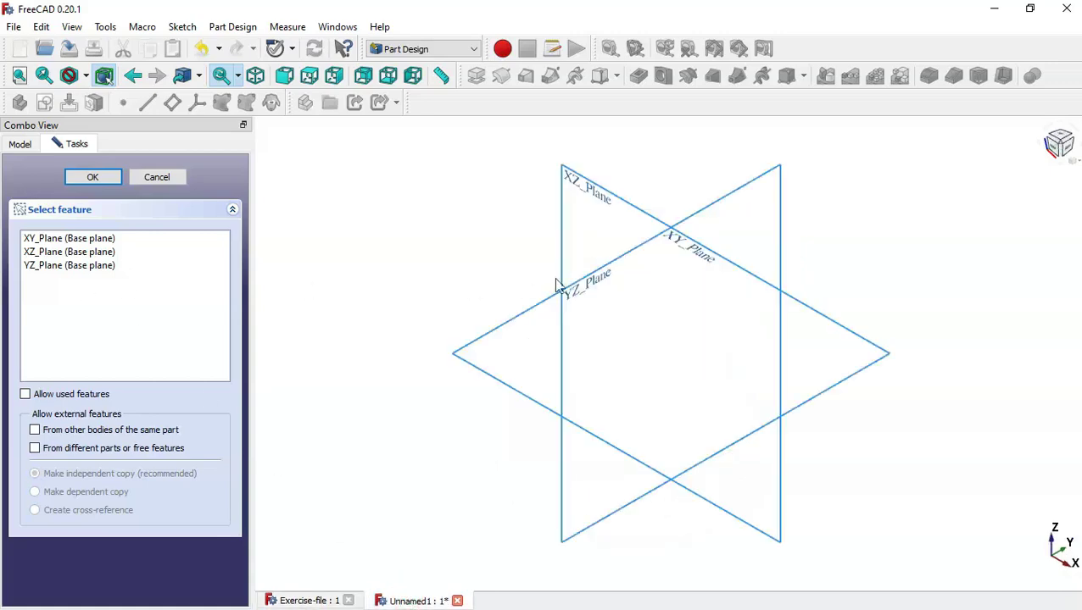
left_click(589, 290)
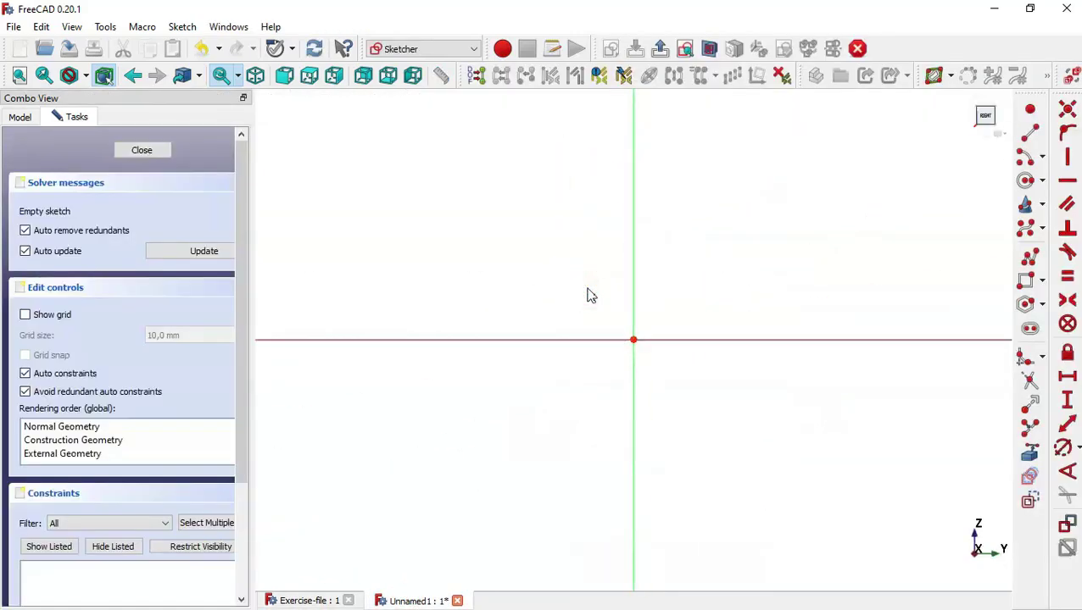
Sketch a closed, slotted base profile above the horizontal axis with a polyline, about 46 mm wide and 14 mm high, with the slot opening downward
left_click(286, 601)
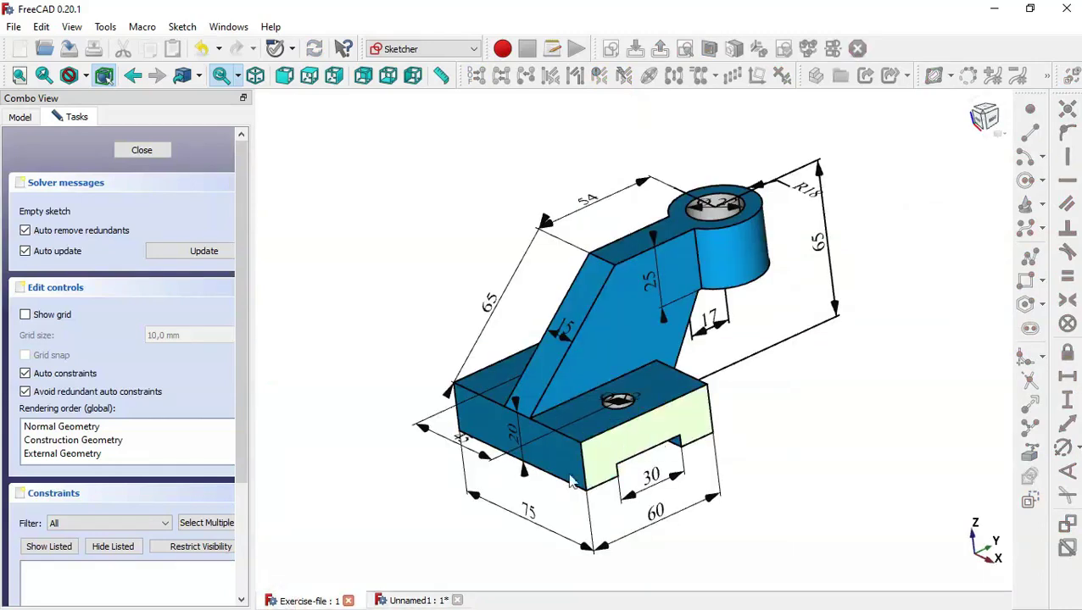
left_click(411, 601)
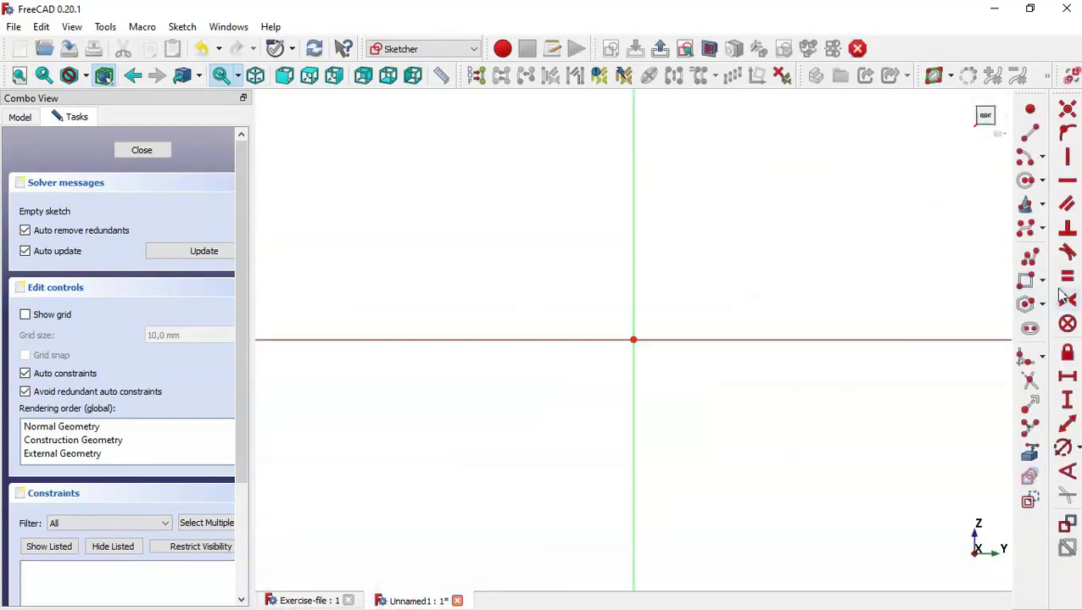
left_click(1034, 264)
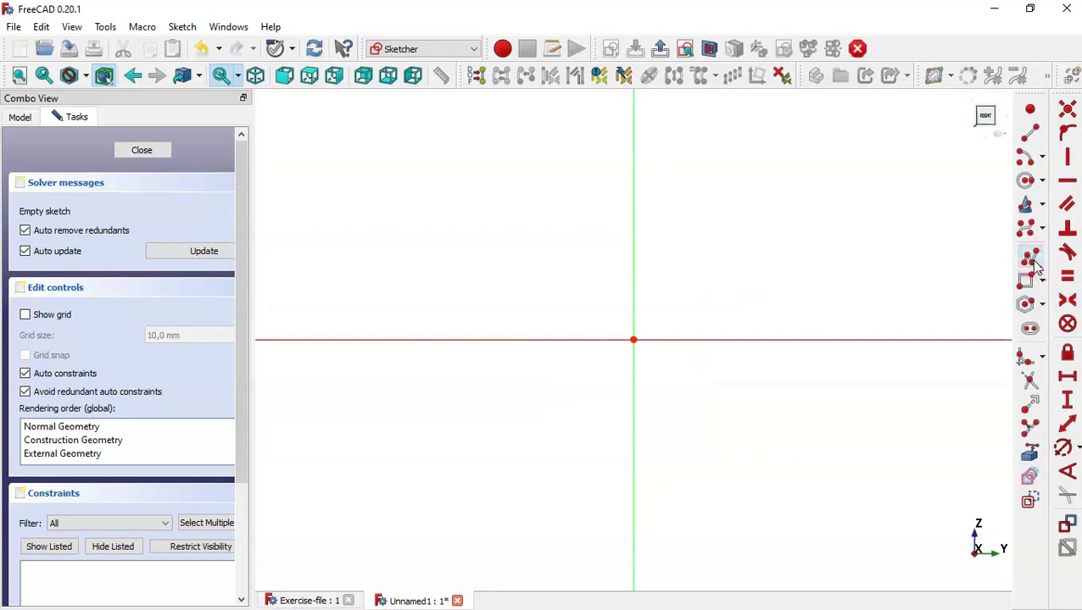
left_click(869, 278)
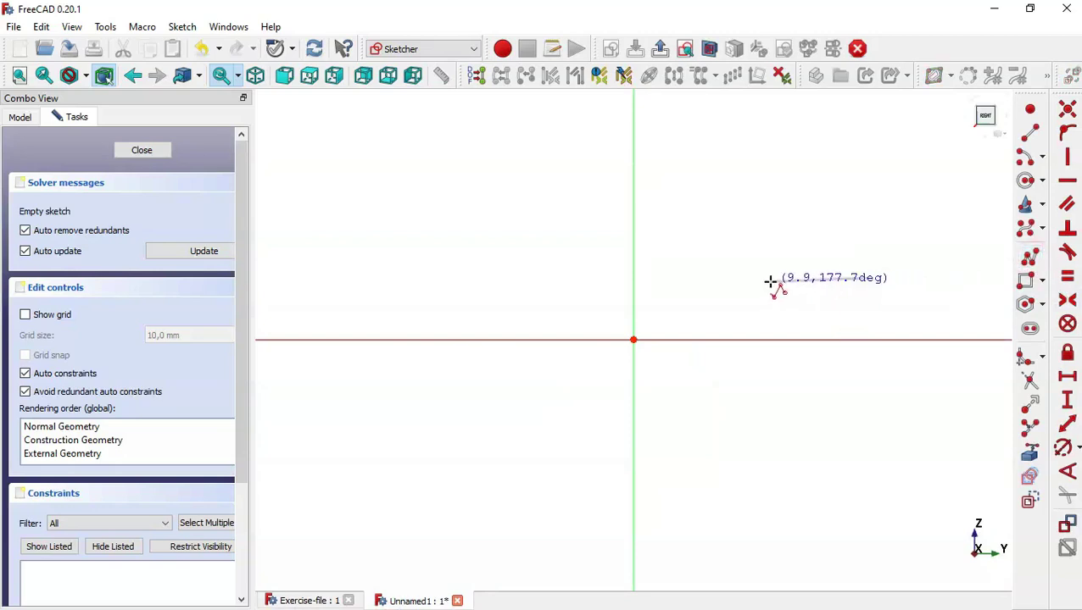
left_click(770, 278)
left_click(770, 209)
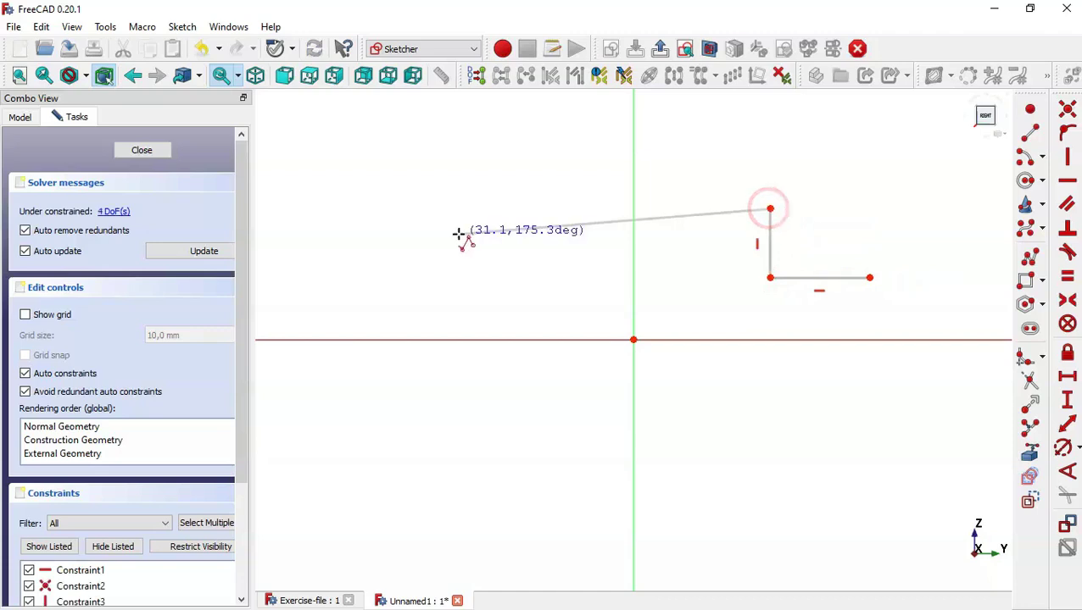
left_click(512, 209)
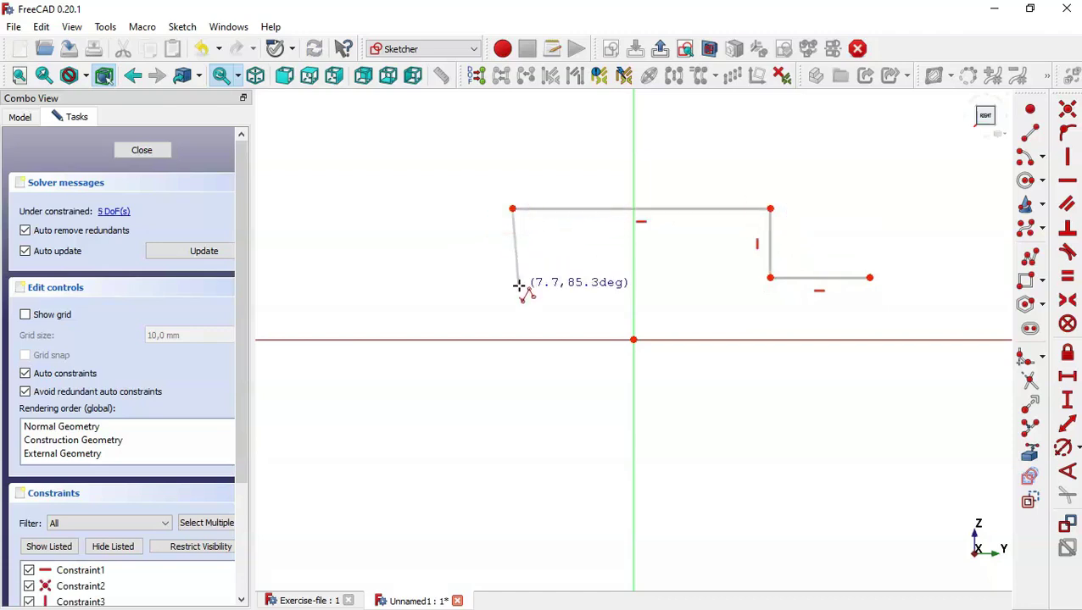
left_click(511, 277)
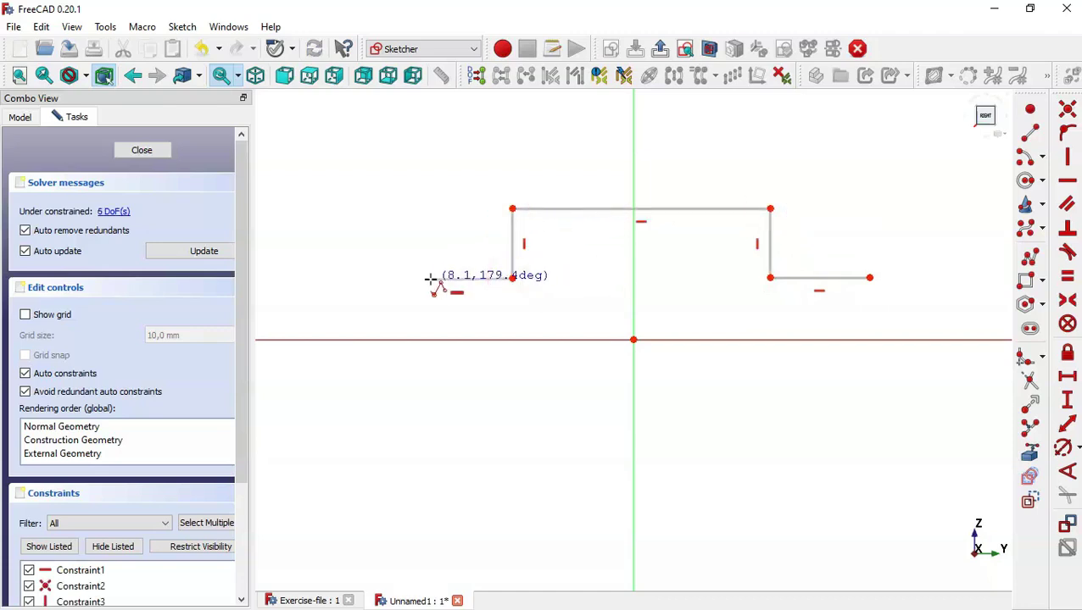
left_click(412, 277)
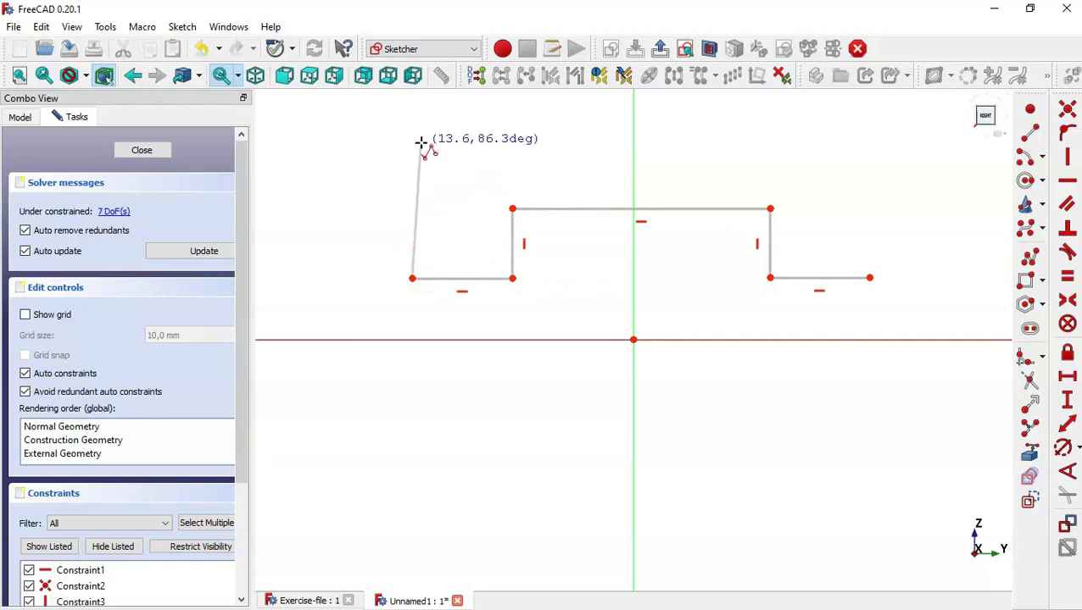
left_click(412, 141)
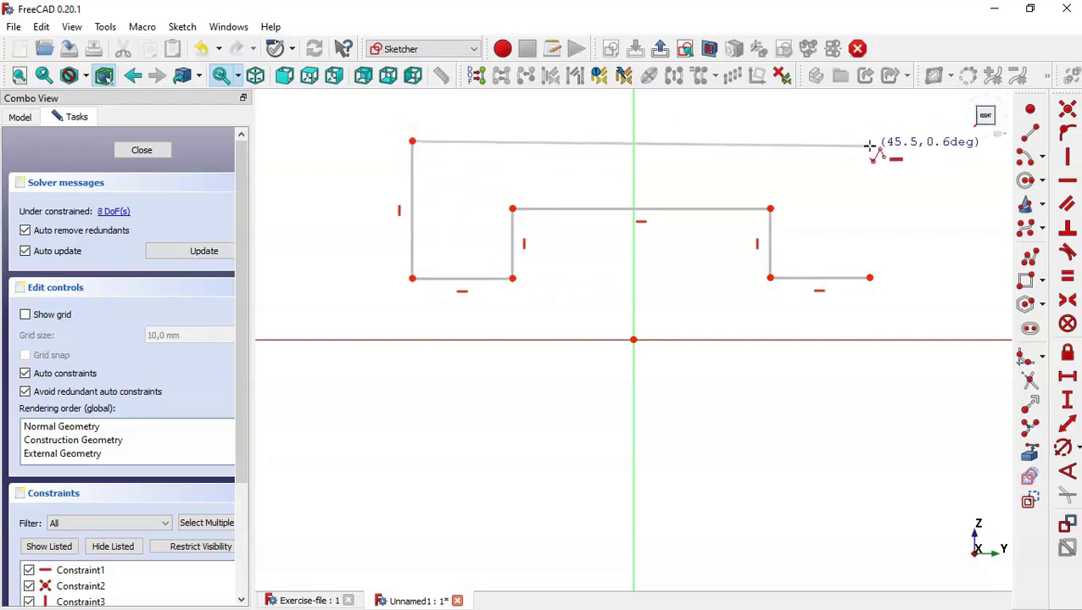
left_click(871, 140)
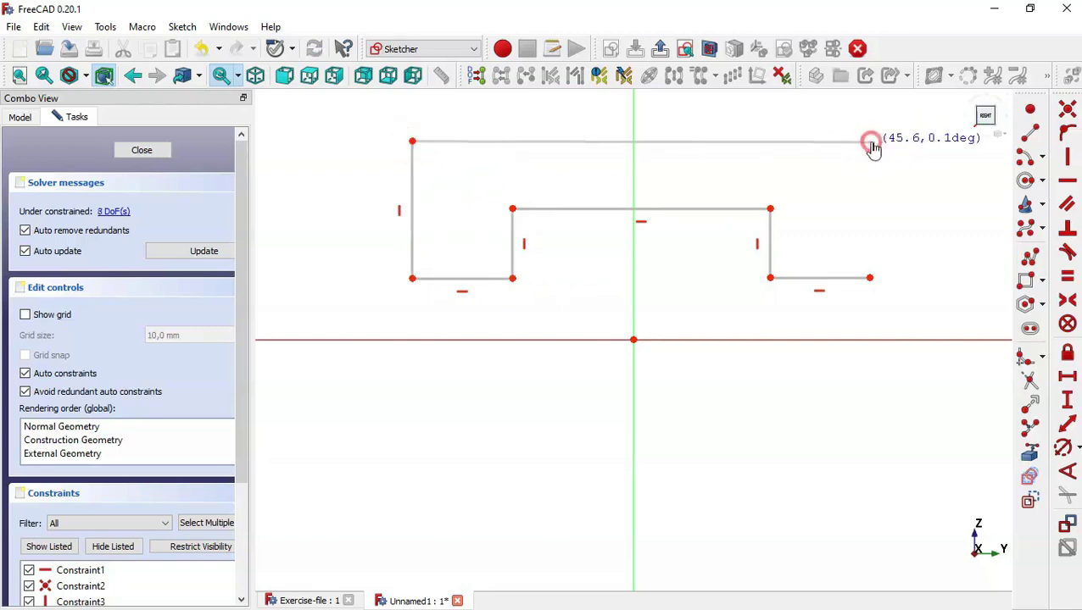
left_click(871, 277)
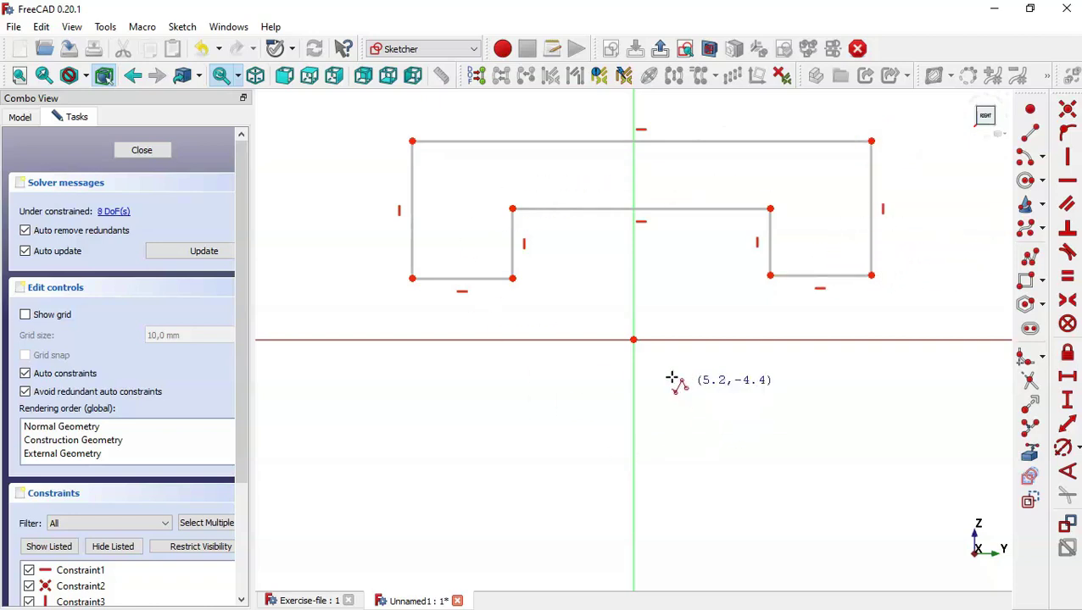
Constrain the two lower slot corners horizontally to each other and to the sketch origin
left_click(769, 275)
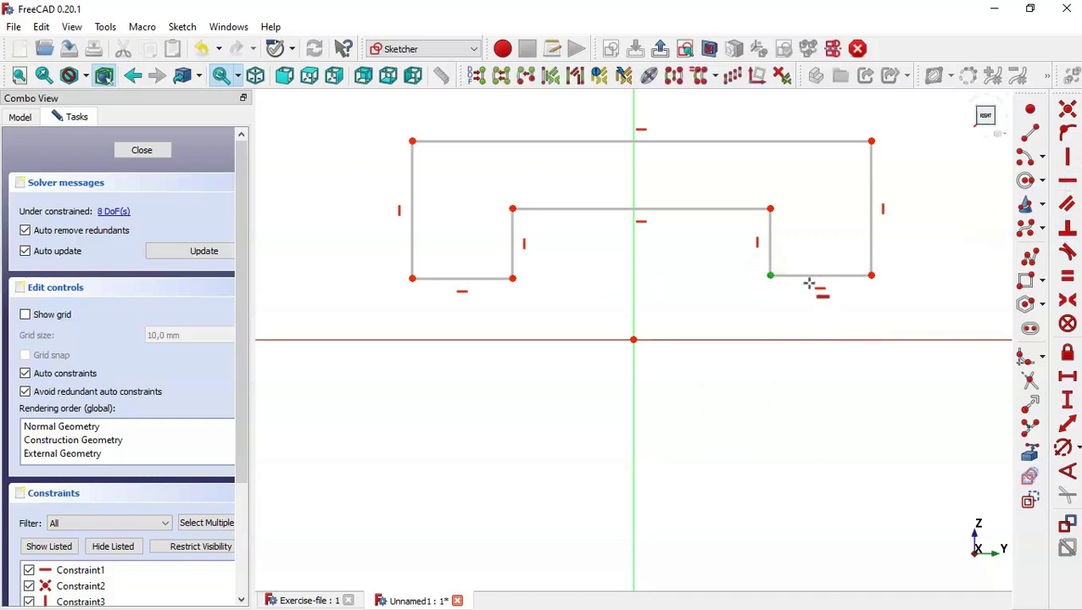
left_click(512, 278)
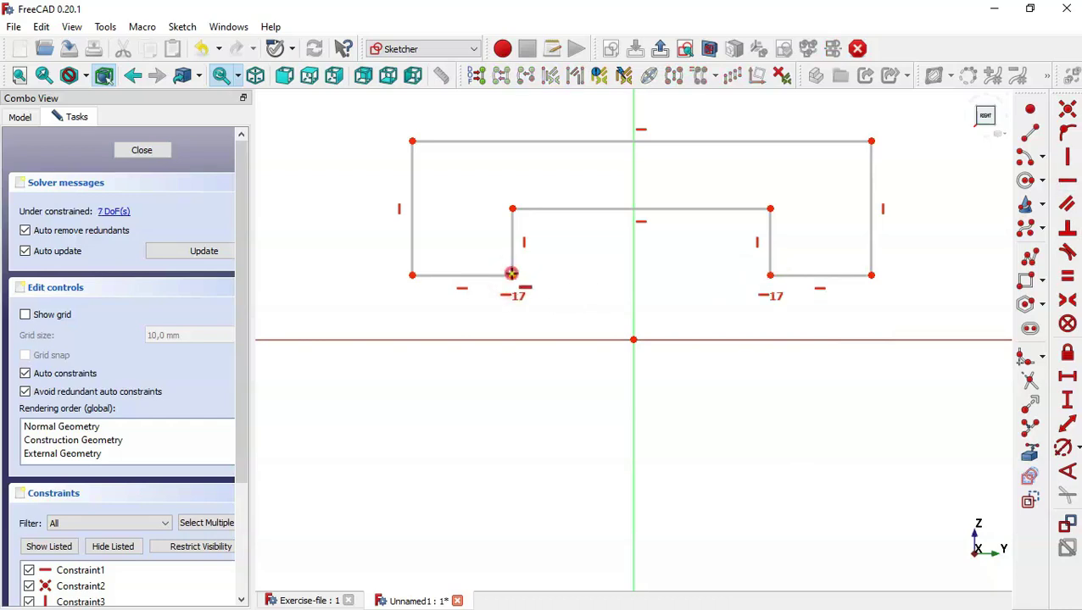
left_click(512, 275)
left_click(634, 339)
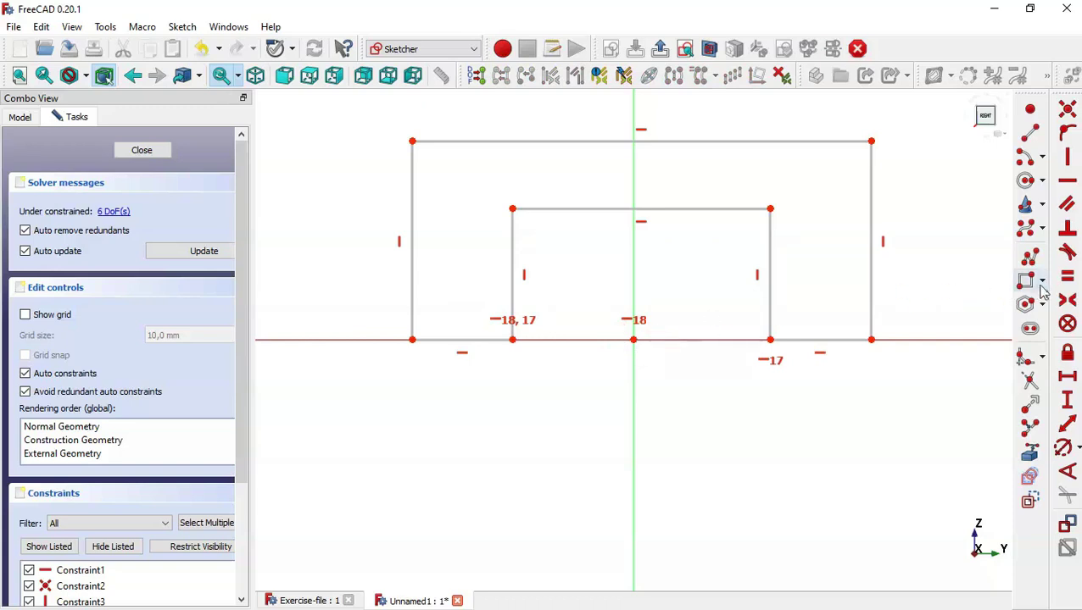
Make the two short bottom edges on either side of the slot equal in length
left_click(1068, 281)
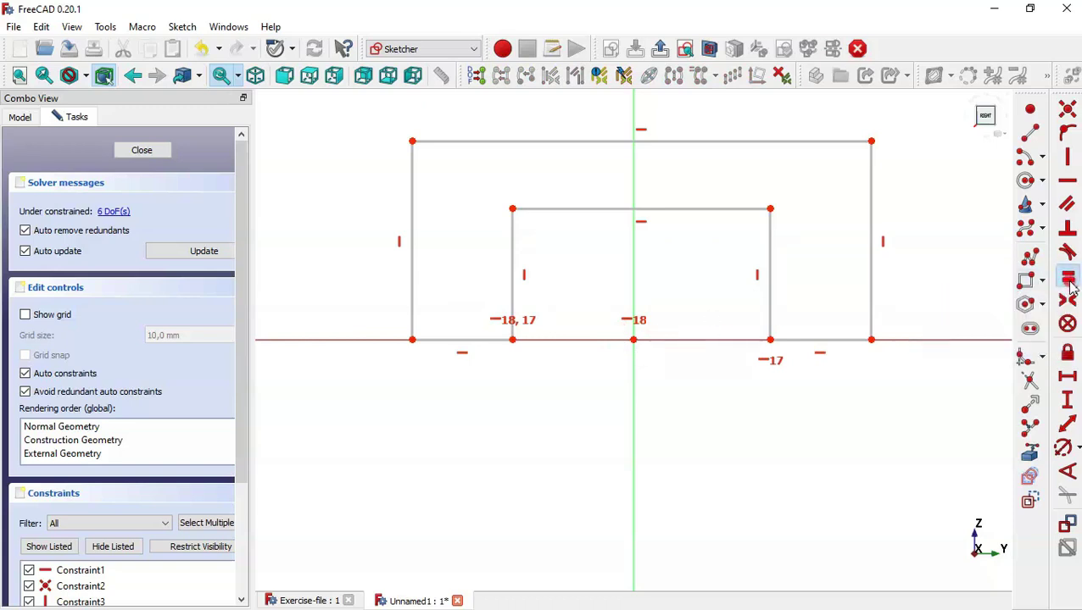
left_click(831, 339)
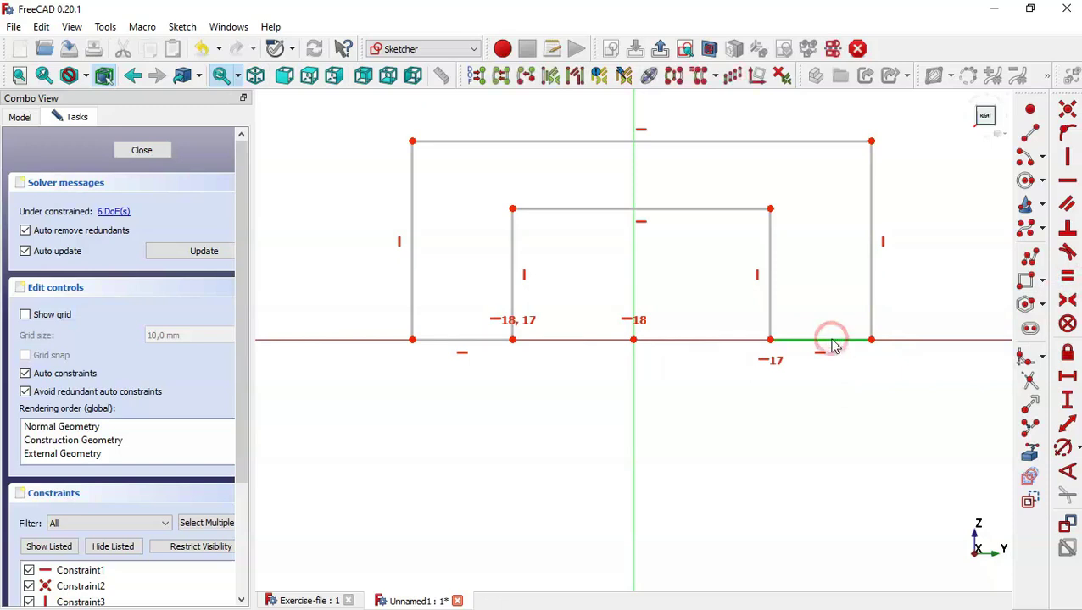
left_click(442, 339)
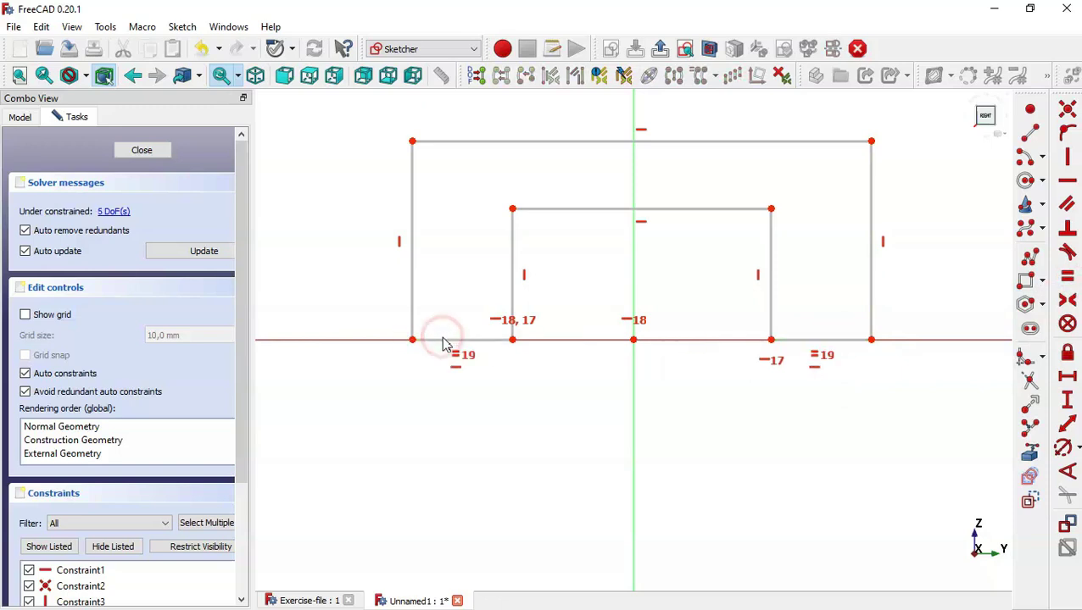
Make the two upper slot corners symmetric about the vertical axis
left_click(1068, 300)
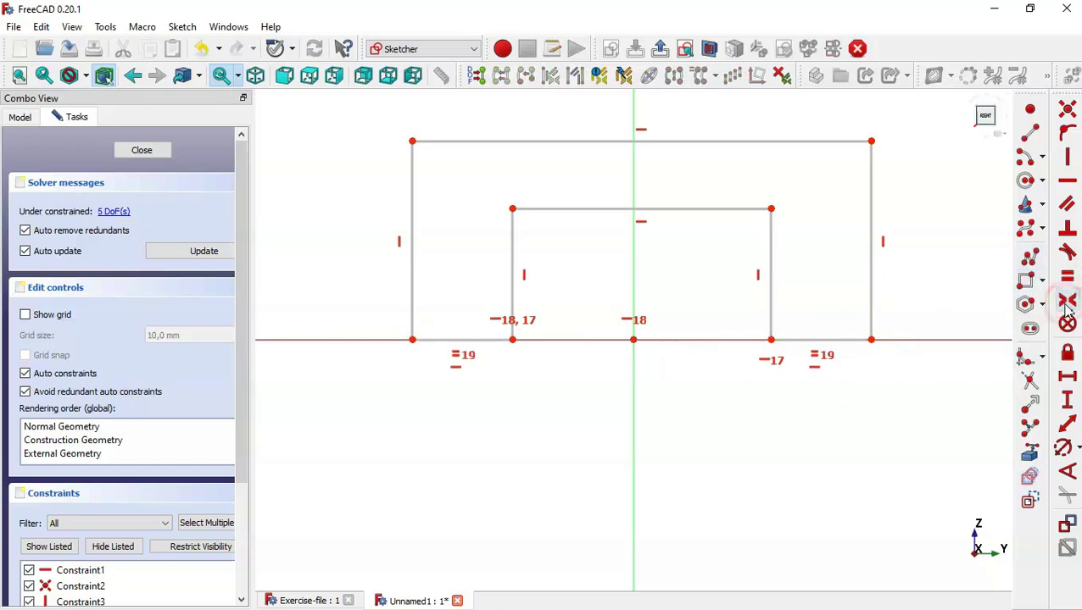
left_click(771, 209)
left_click(512, 208)
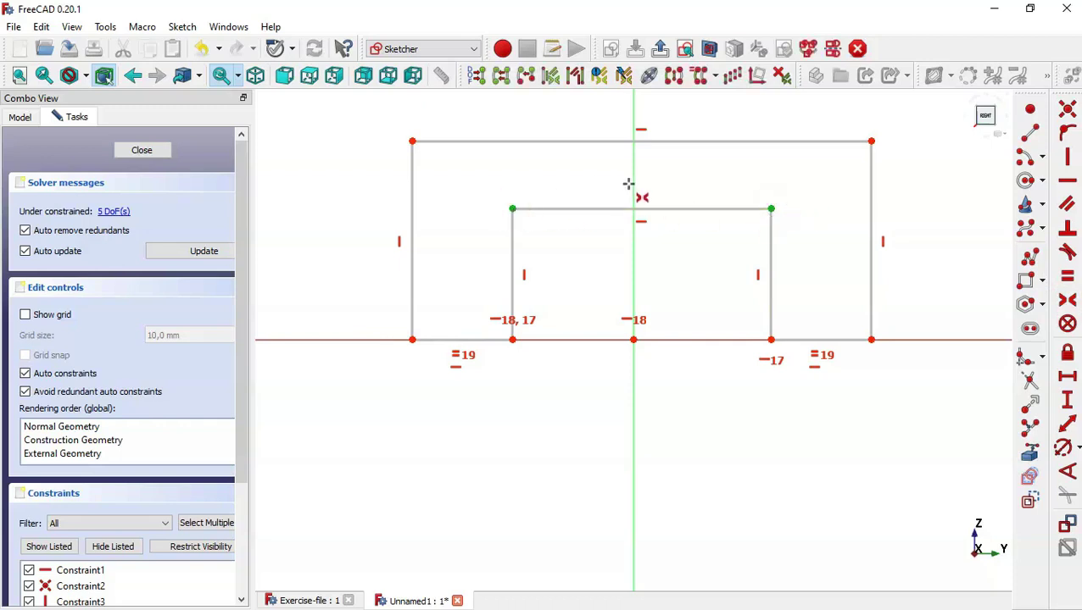
left_click(635, 179)
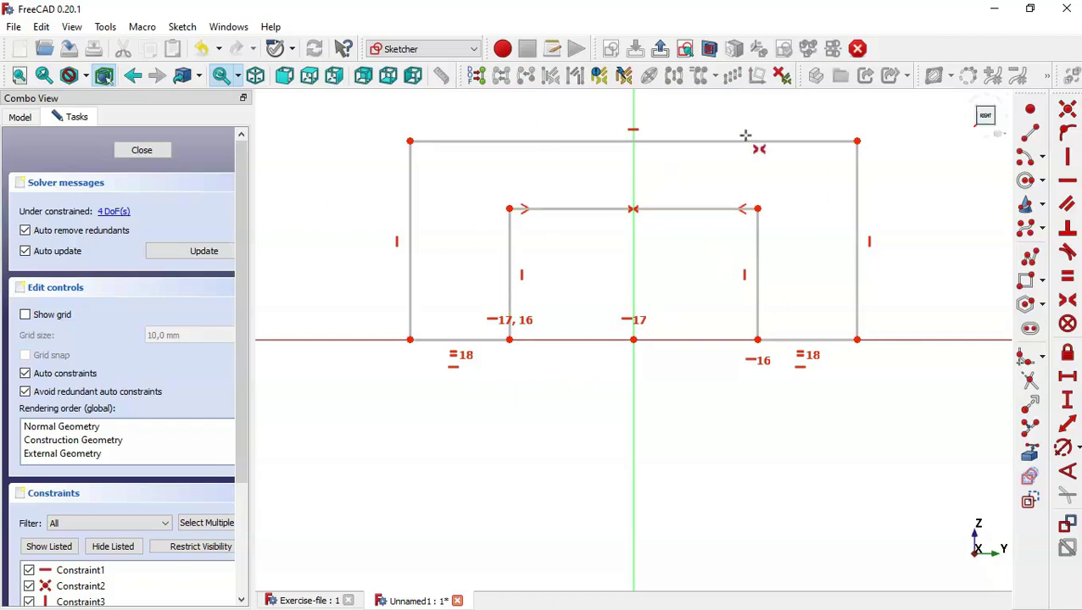
Check the slot dimension in the Exercise-file model and constrain the slot's top edge to a horizontal length of 30 mm
left_click(309, 600)
left_click_drag(712, 538, 709, 536)
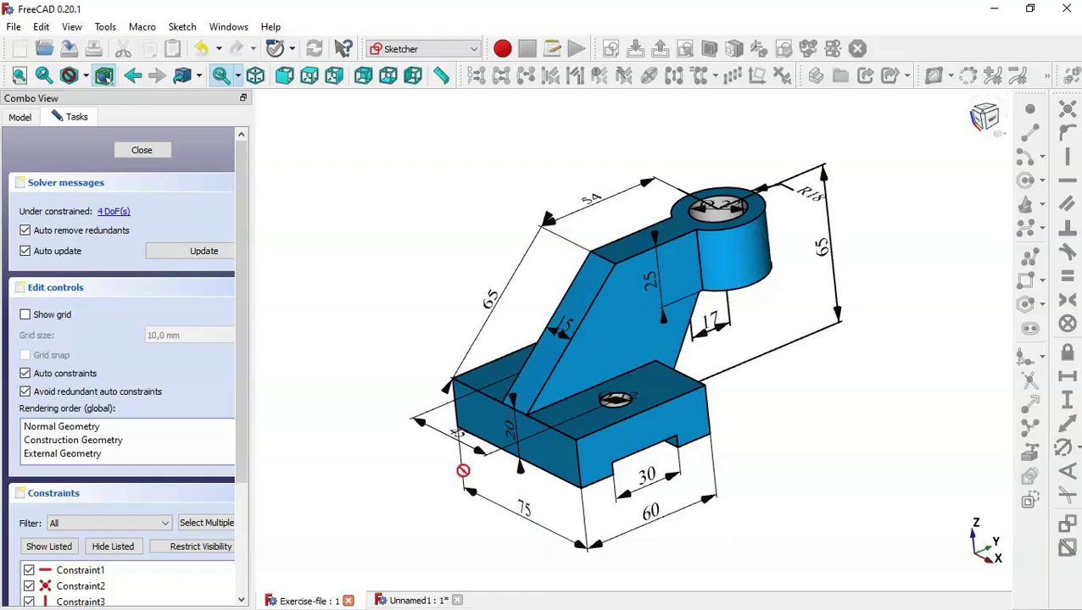
left_click(402, 601)
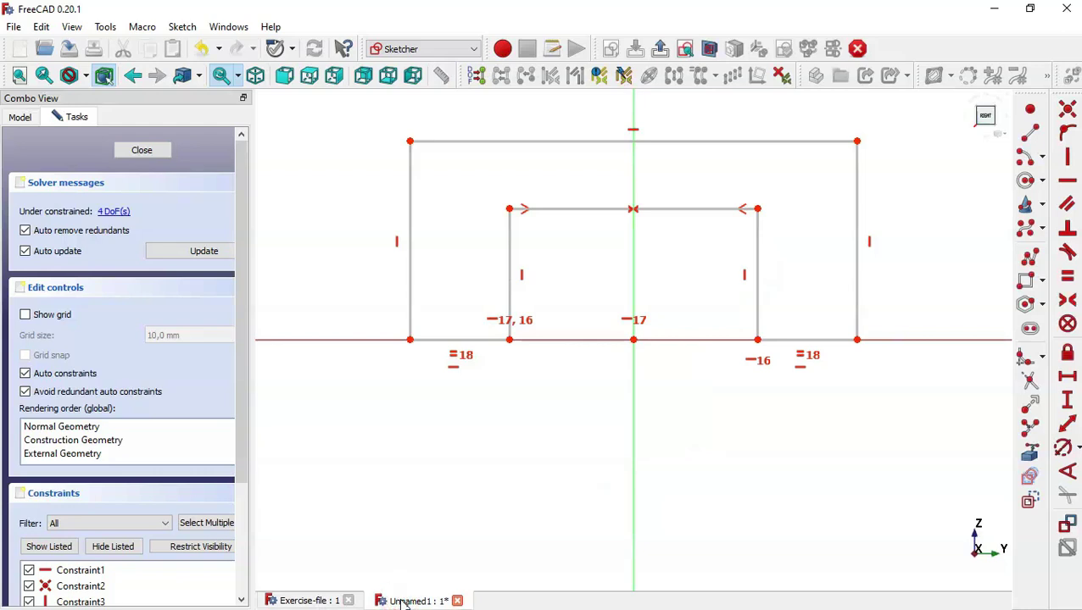
left_click(1069, 381)
left_click(702, 205)
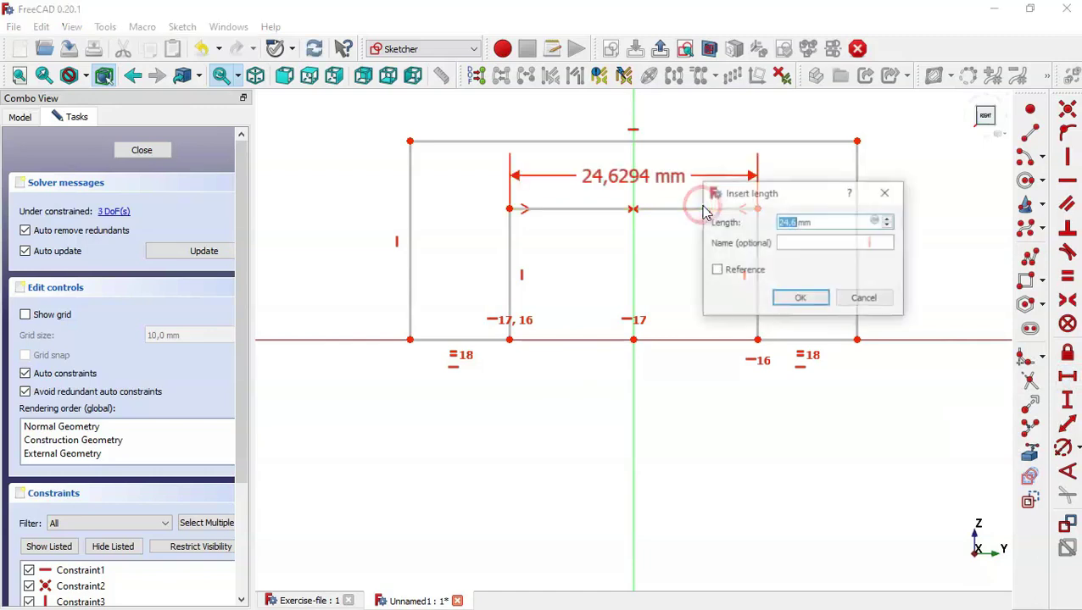
type("30")
key("Return")
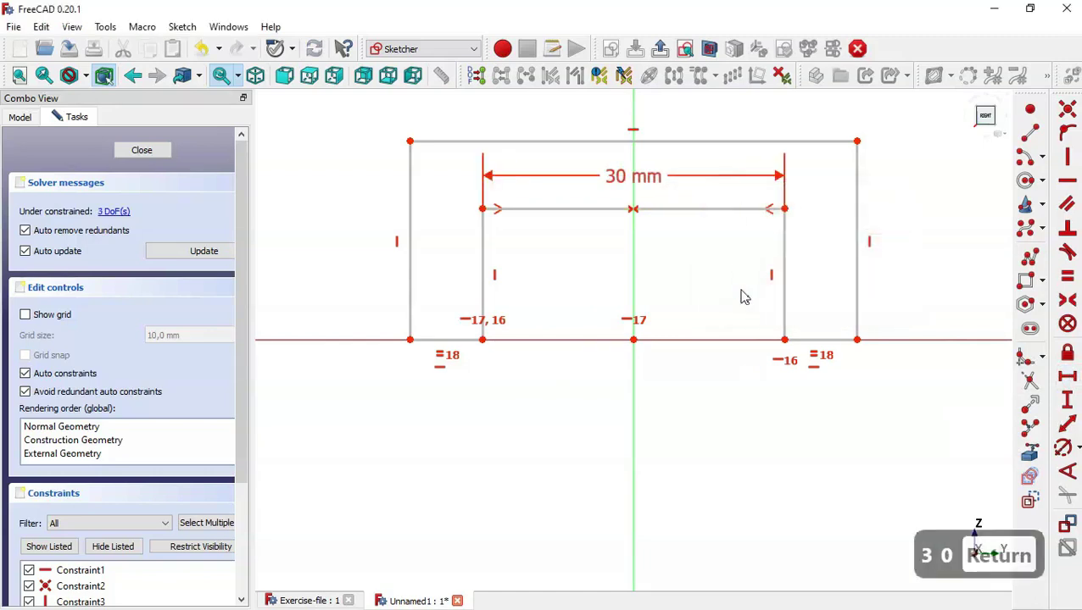
Constrain the outer profile to an overall width of 60 mm and a height of 20 mm
left_click(777, 140)
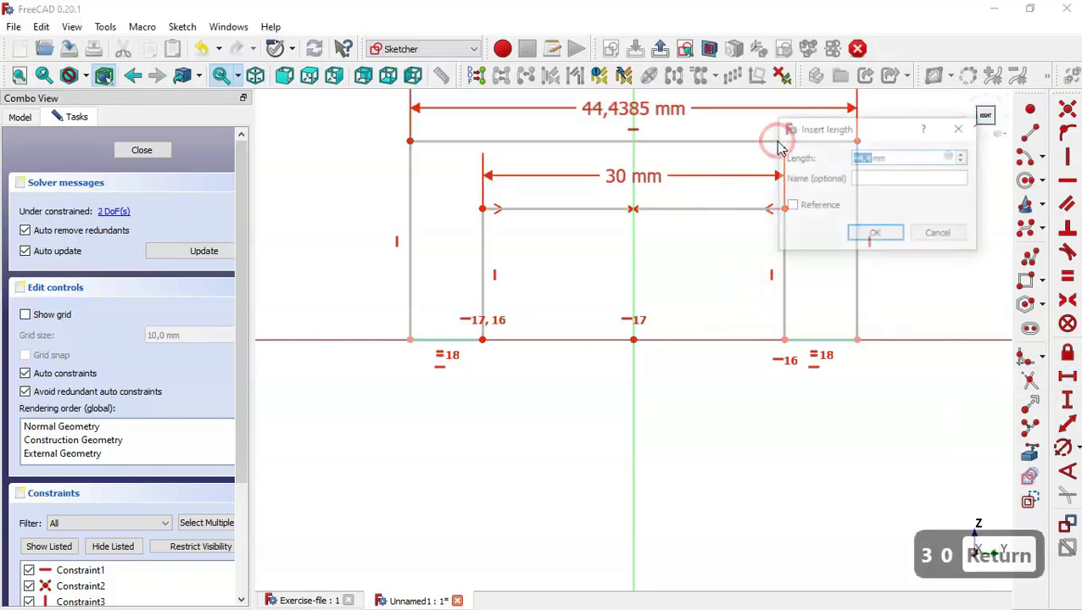
type("60")
key("Return")
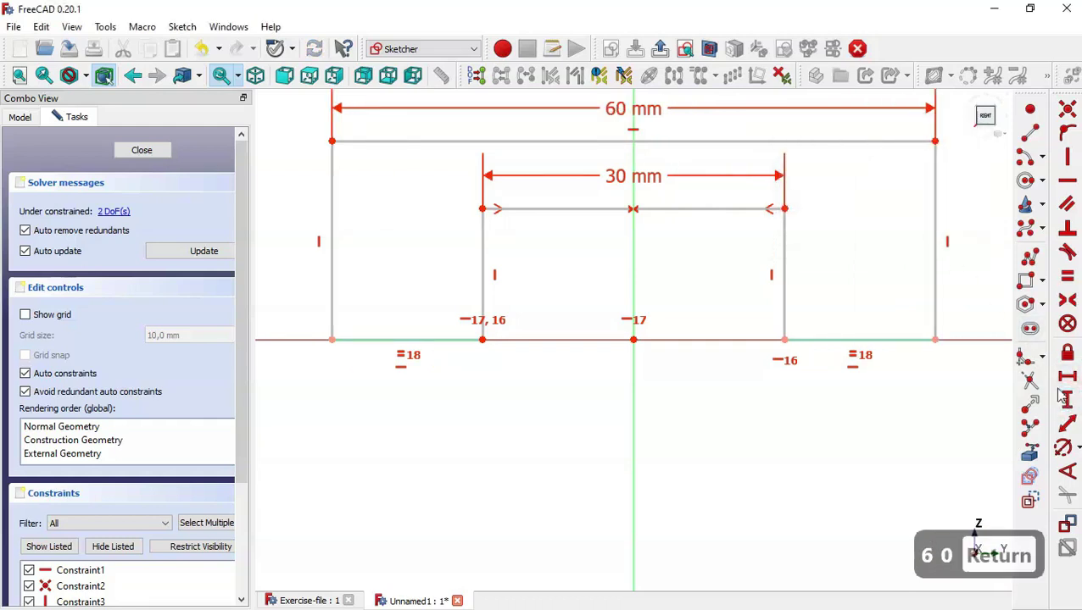
left_click(934, 241)
type("20")
key("Return")
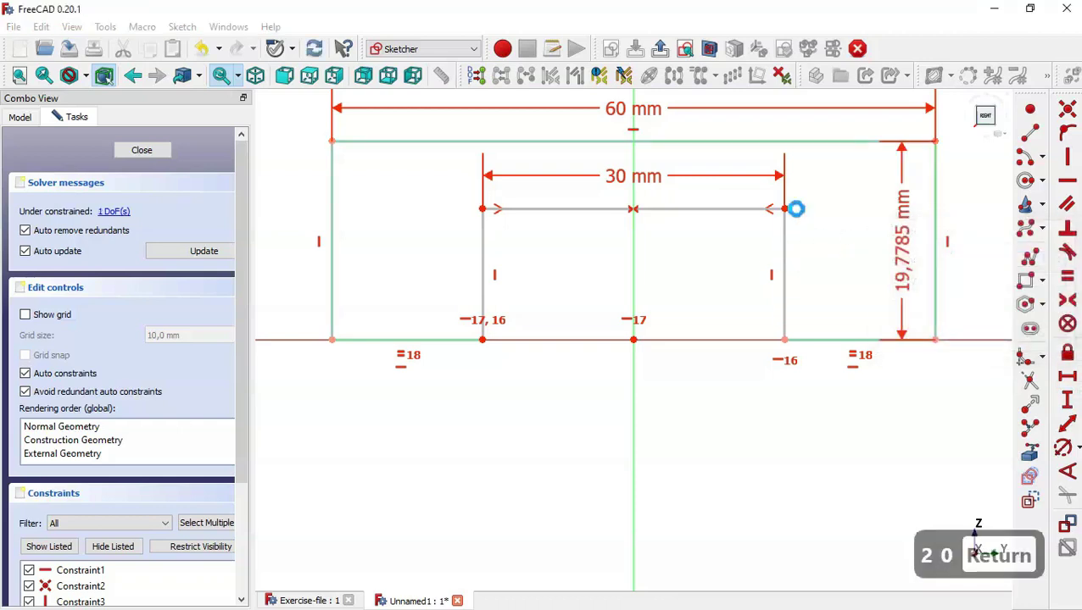
Constrain the slot's depth to 5 mm and finish the base profile sketch
left_click(783, 238)
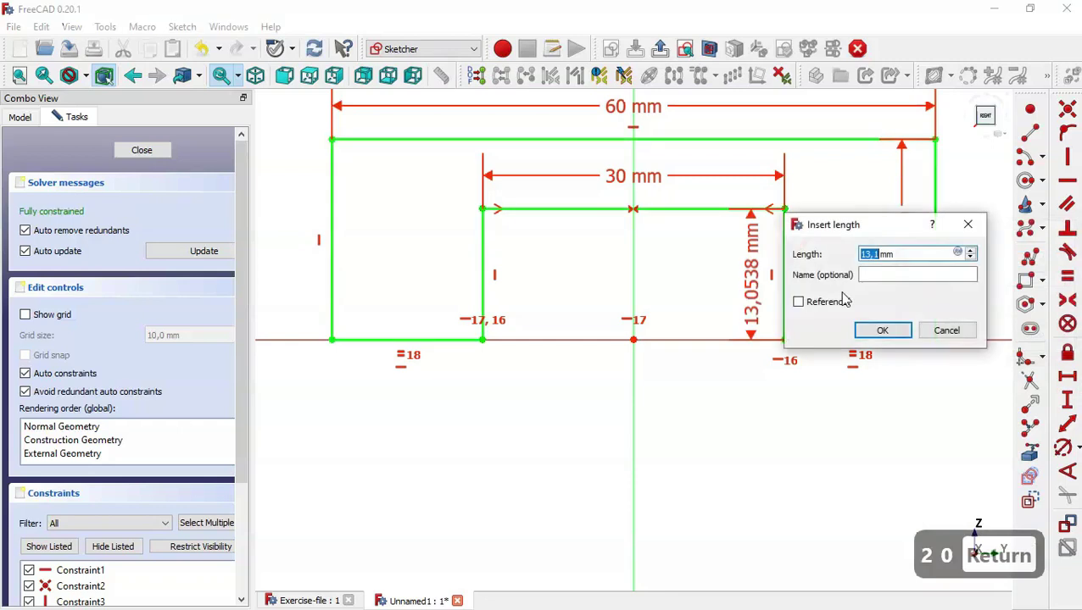
type("5")
key("Return")
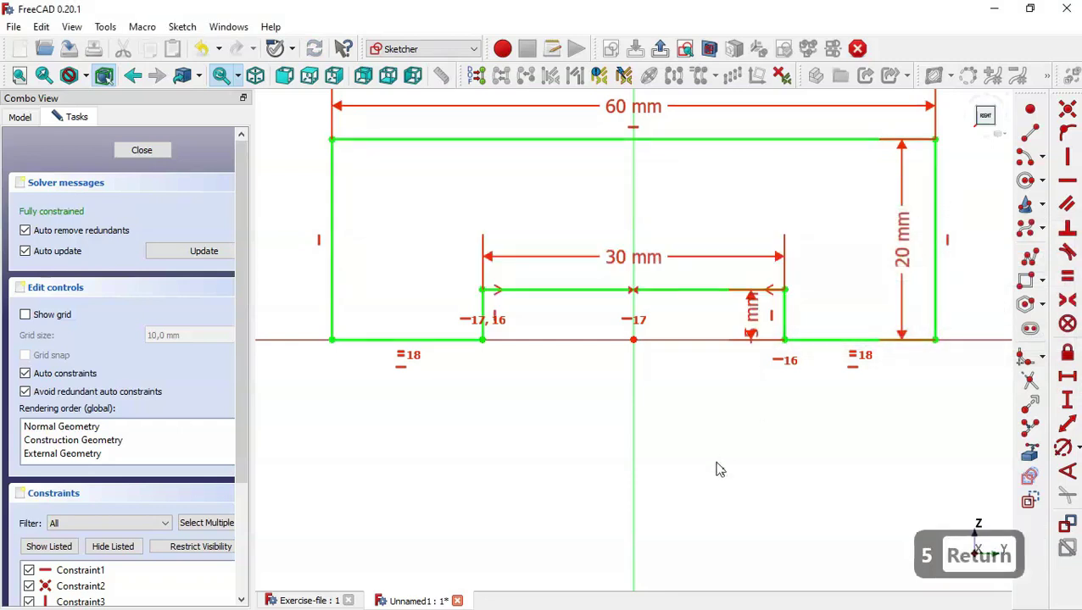
scroll(716, 469, "down", 2)
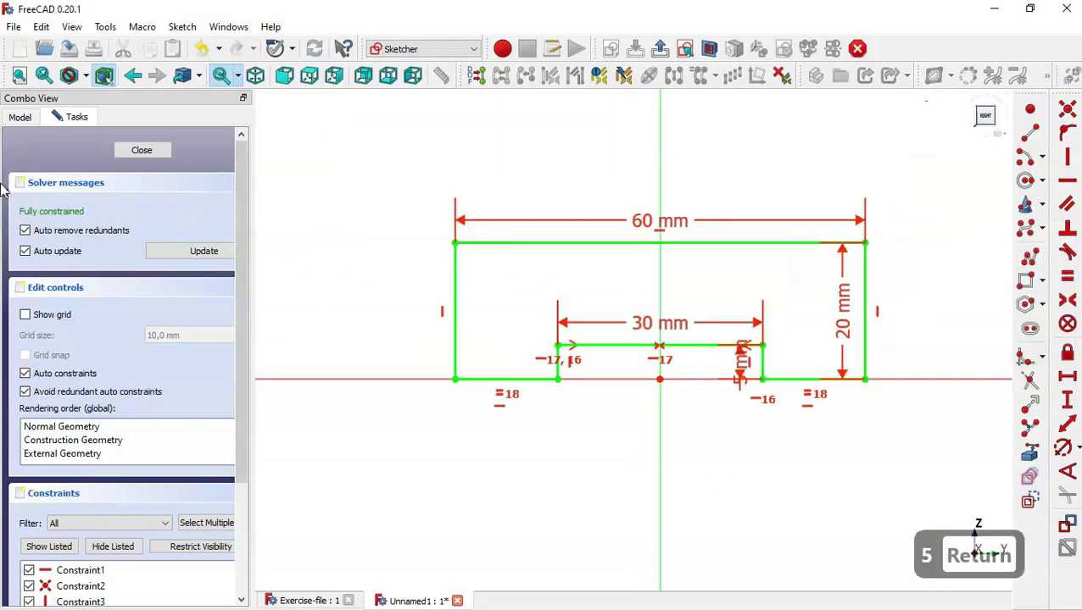
left_click(140, 152)
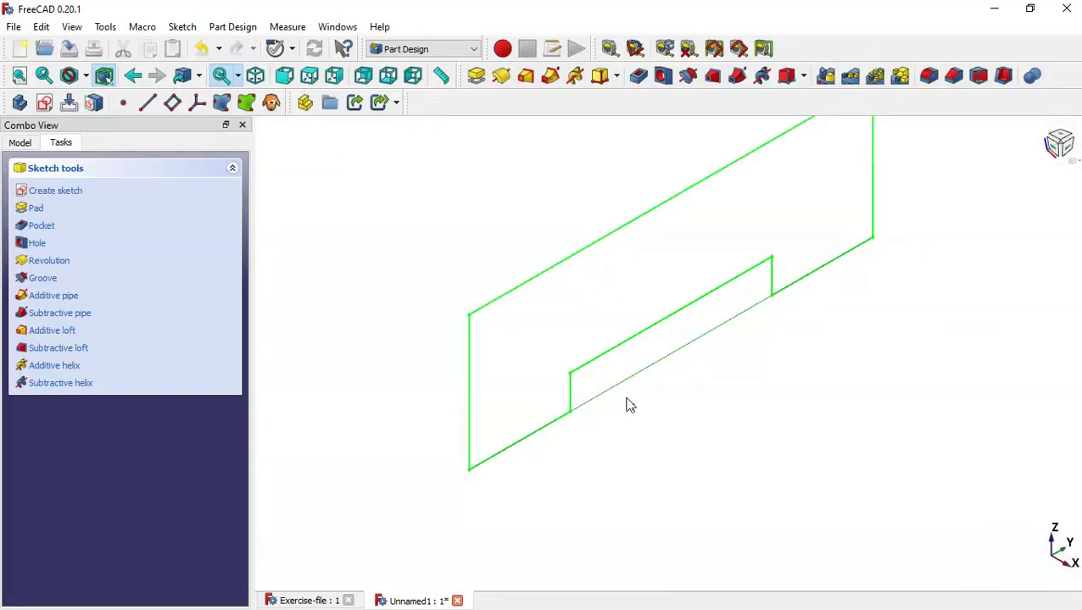
Pad the base profile 75 mm, symmetric to the sketch plane
key("Home")
left_click(479, 79)
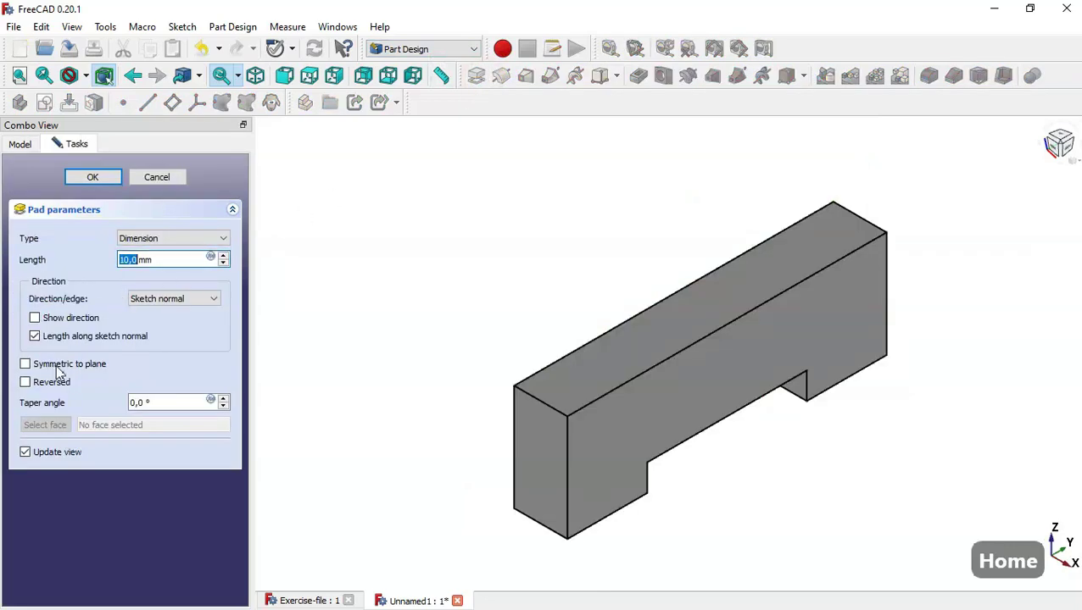
left_click(75, 371)
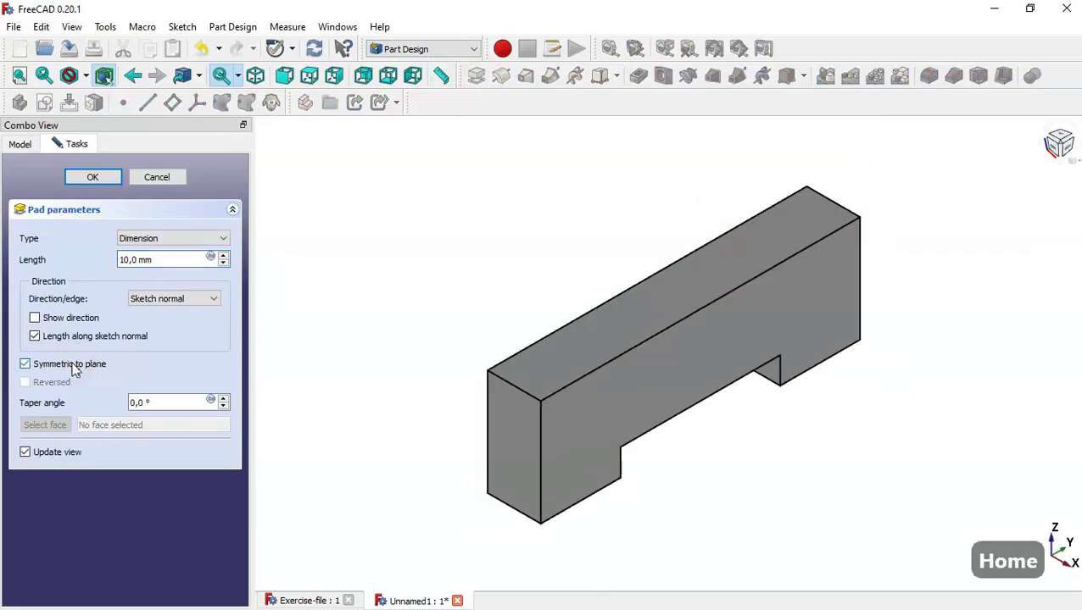
left_click_drag(174, 259, 81, 259)
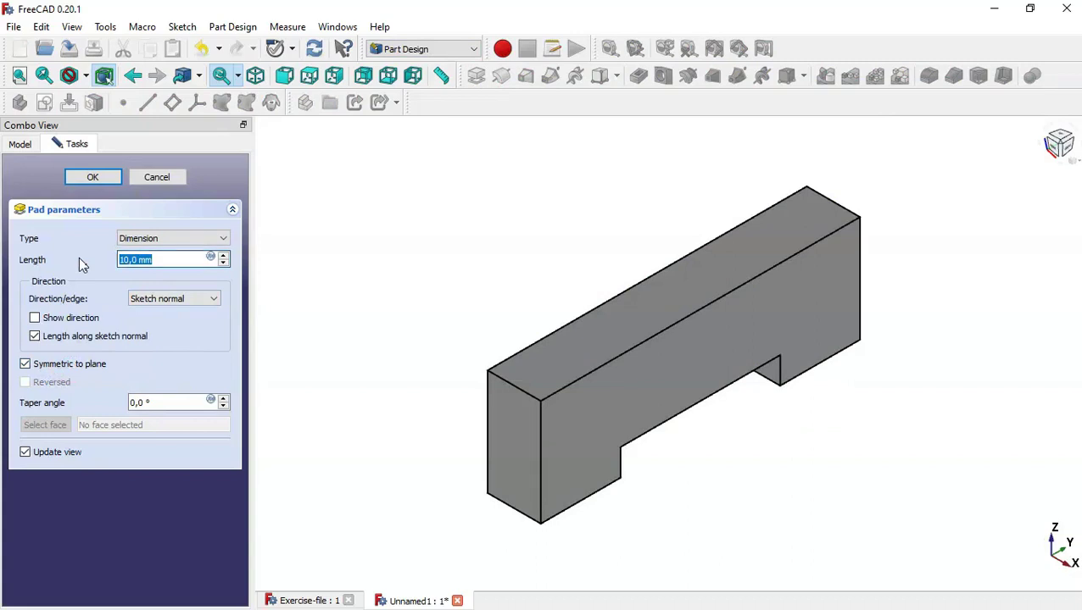
type("75")
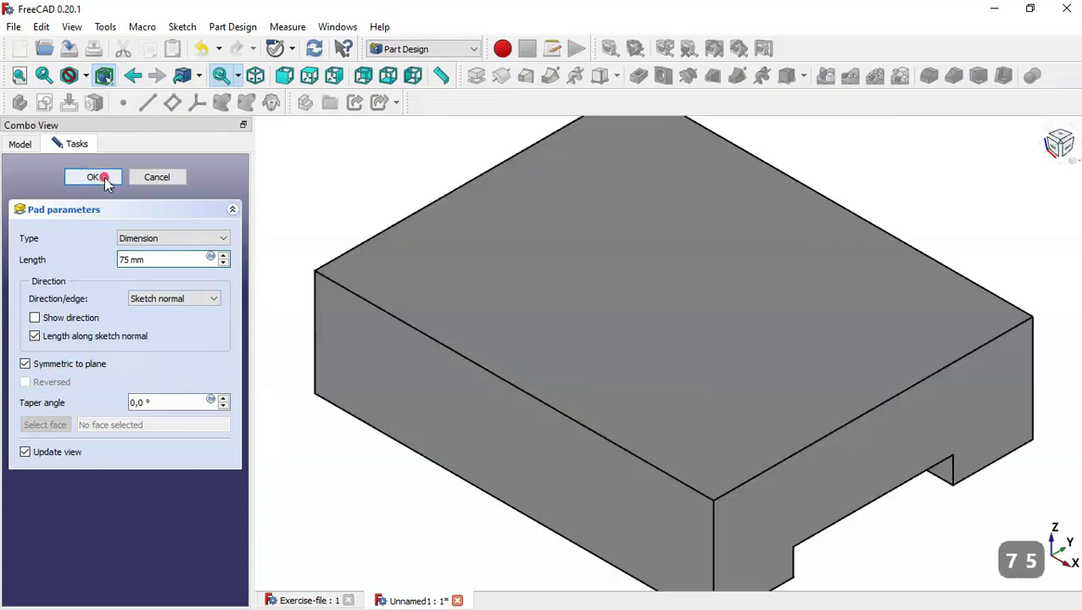
left_click(93, 178)
scroll(471, 395, "down", 5)
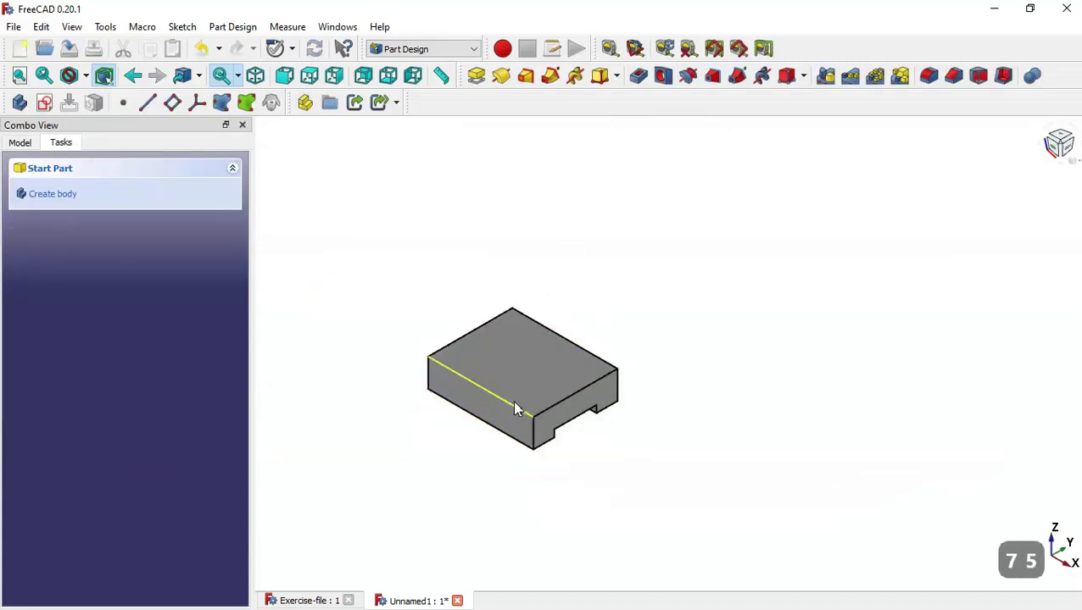
Check the web shape in the Exercise-file model and start a sketch on the YZ plane with section view enabled
scroll(512, 400, "up", 2)
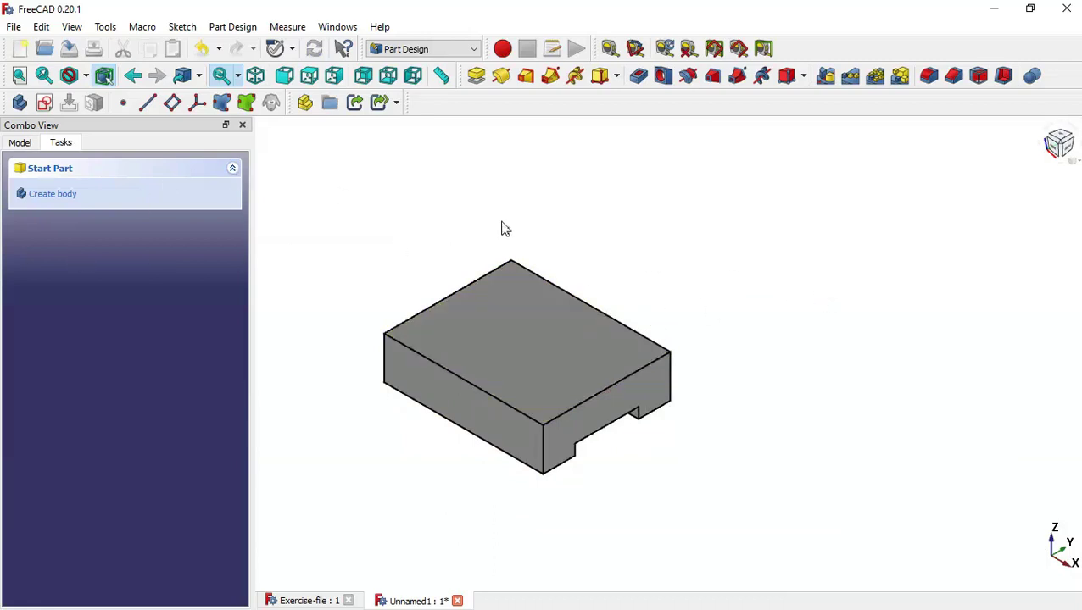
left_click(42, 102)
scroll(434, 381, "up", 3)
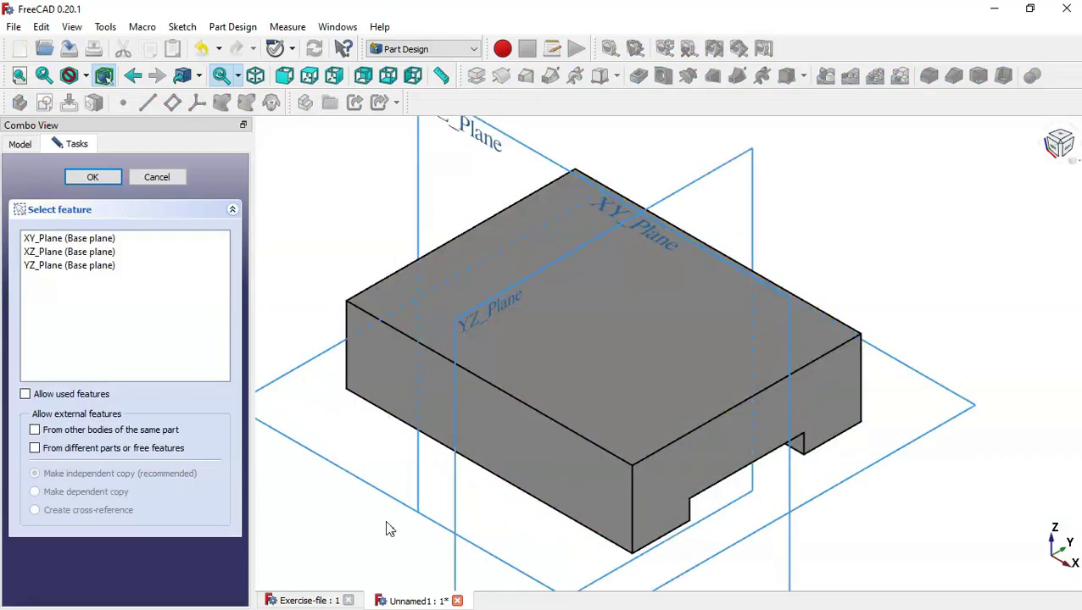
left_click(320, 601)
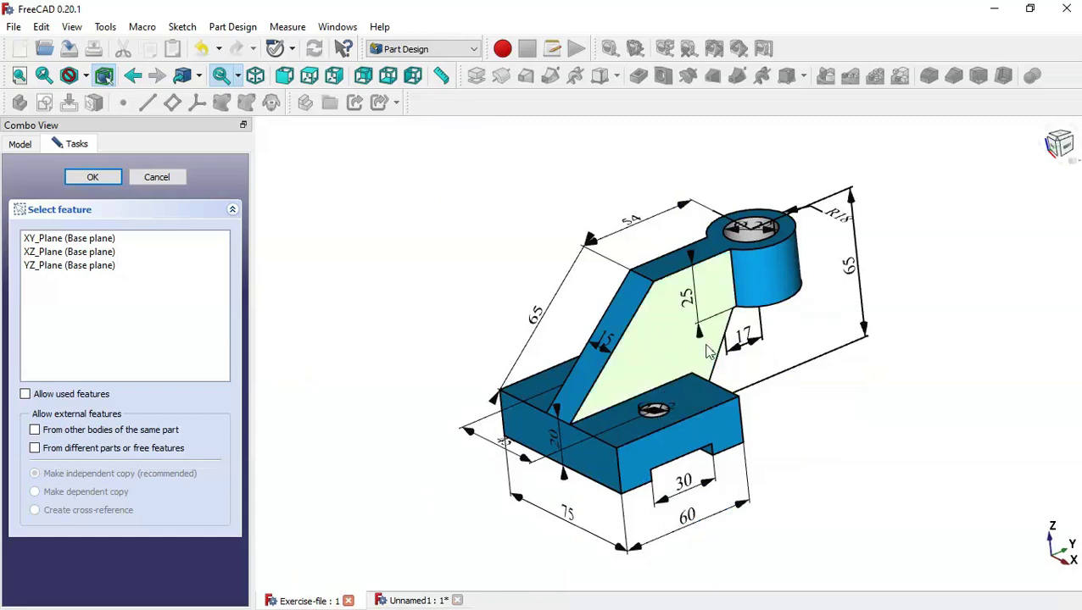
left_click(400, 601)
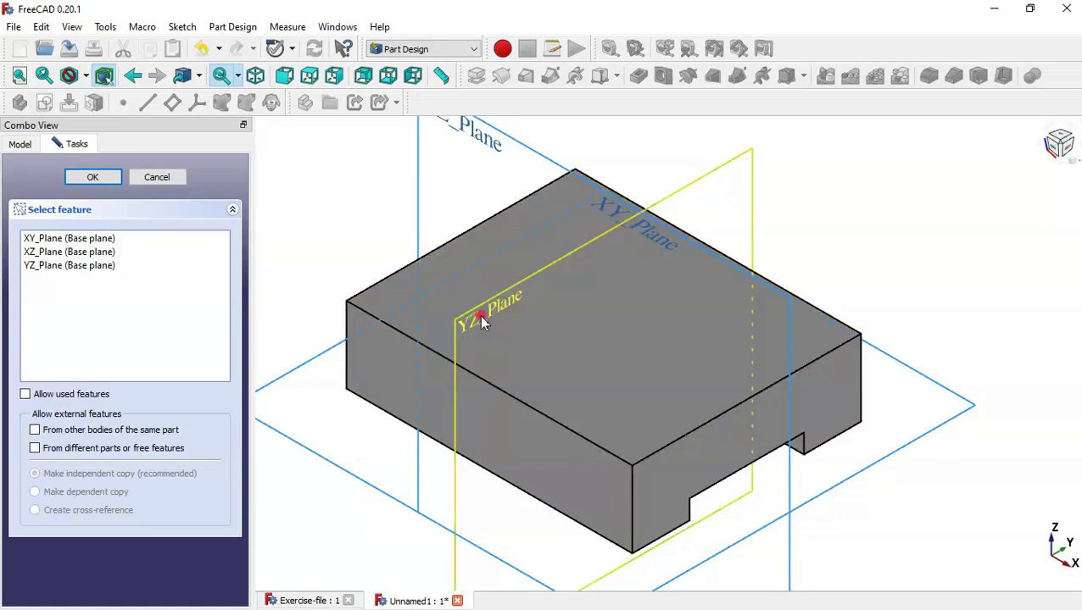
left_click(480, 316)
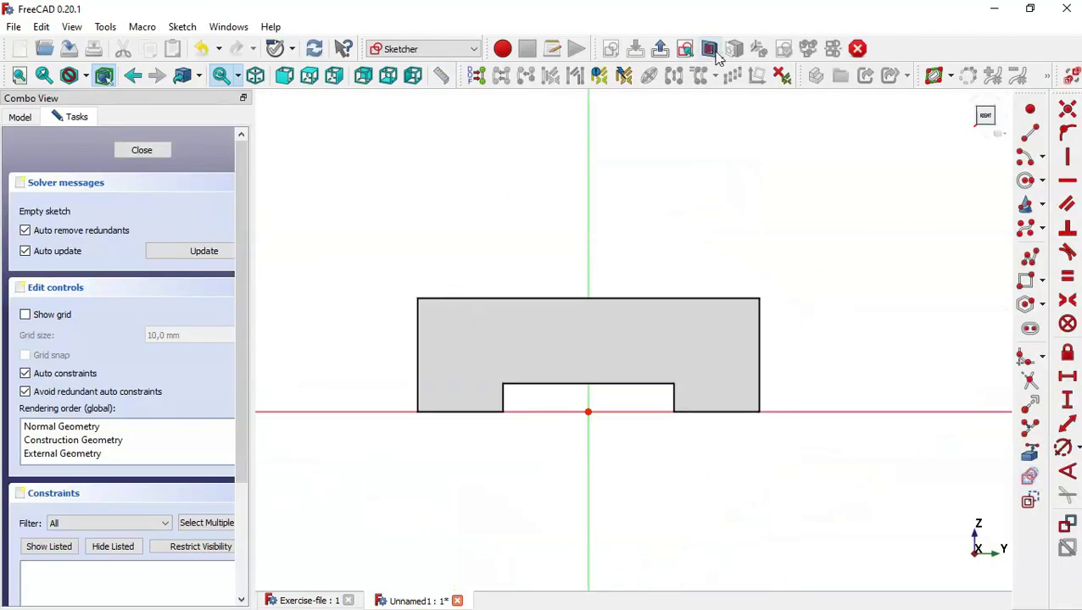
left_click(710, 49)
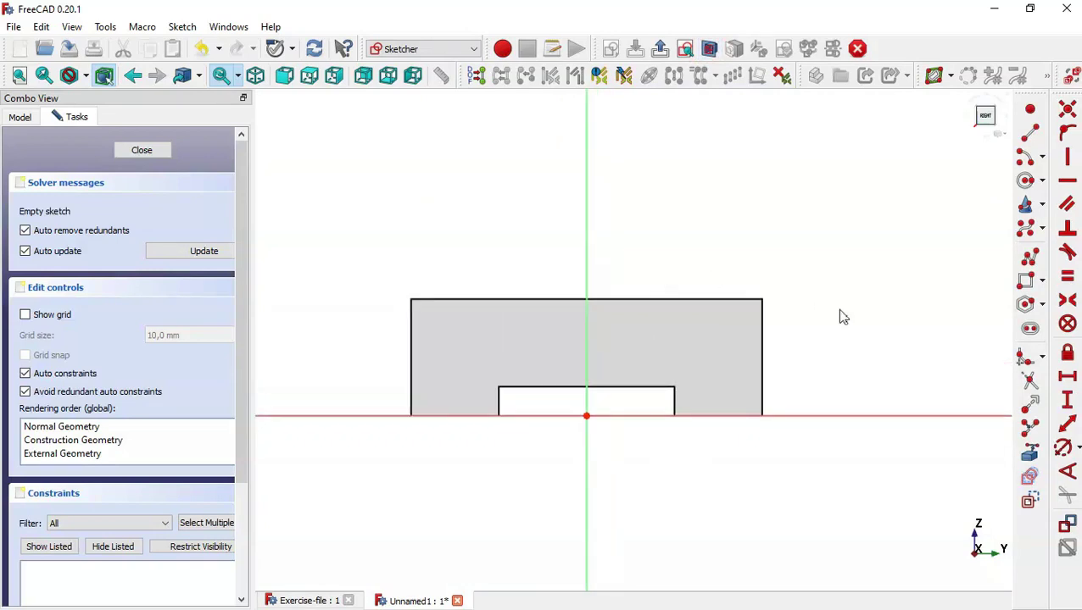
Project the base's right side edge and top edge into the sketch as external geometry
left_click(1029, 455)
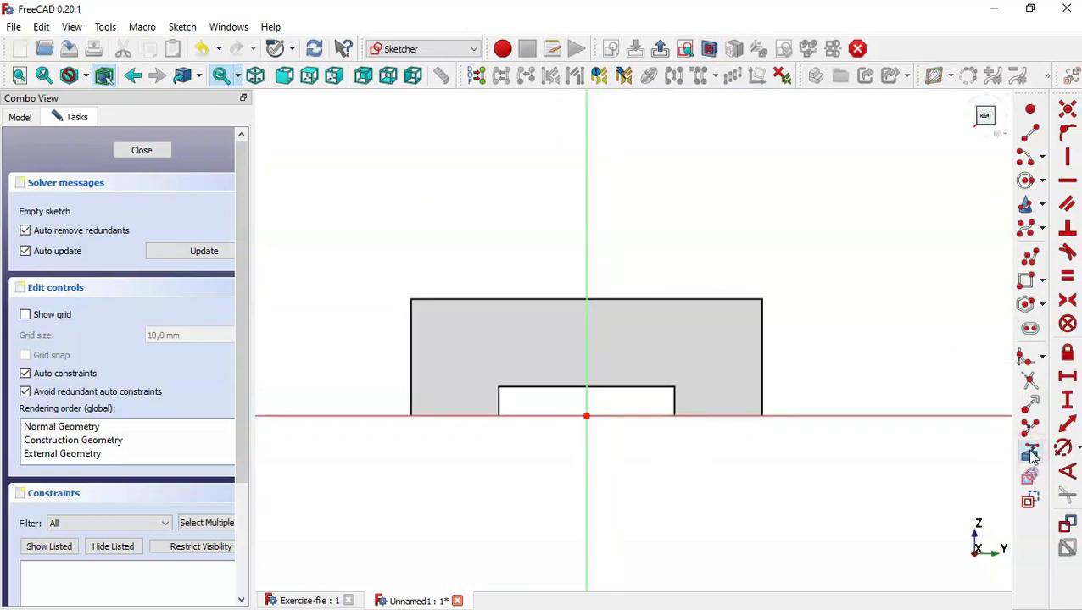
left_click(763, 346)
left_click(496, 298)
Draw a closed polyline web profile from the base's upper-left corner, with a top edge about 33 mm long, returning through the base's two right corners
left_click(1032, 258)
scroll(706, 400, "down", 3)
scroll(726, 291, "up", 2)
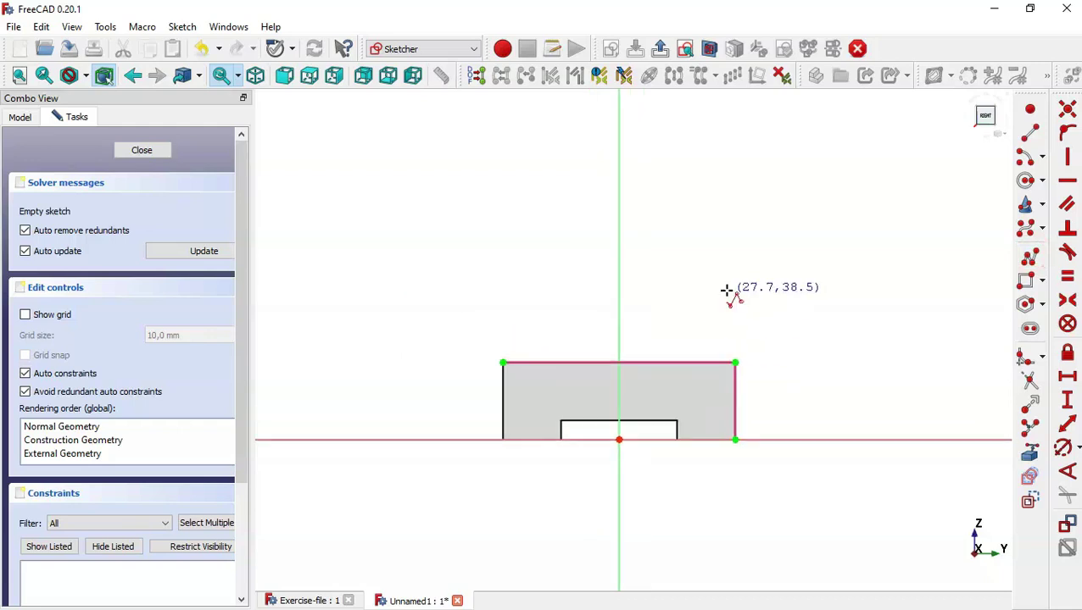
left_click(504, 363)
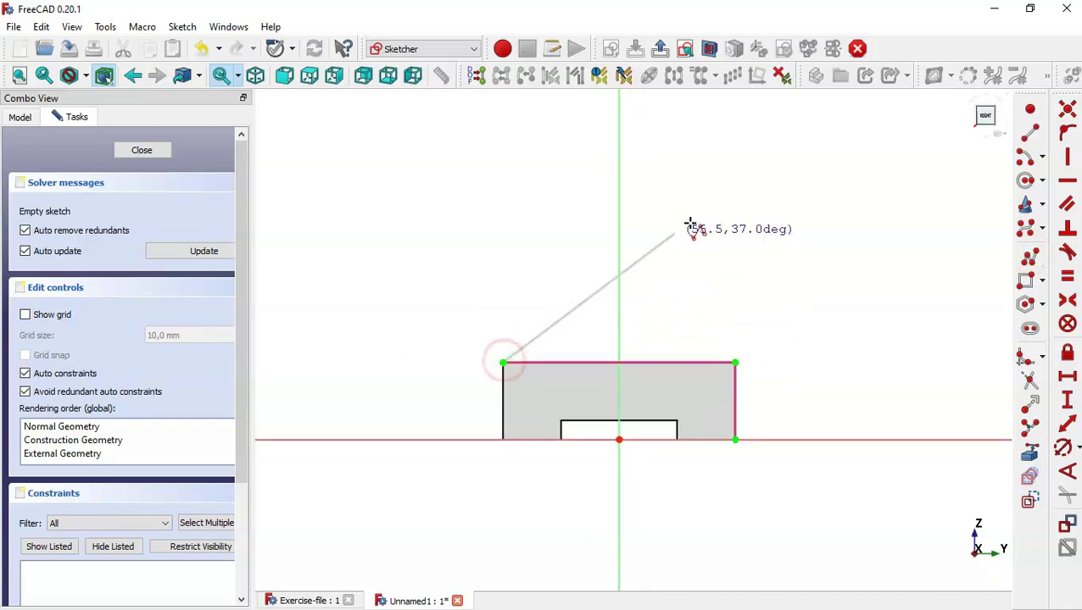
left_click(763, 178)
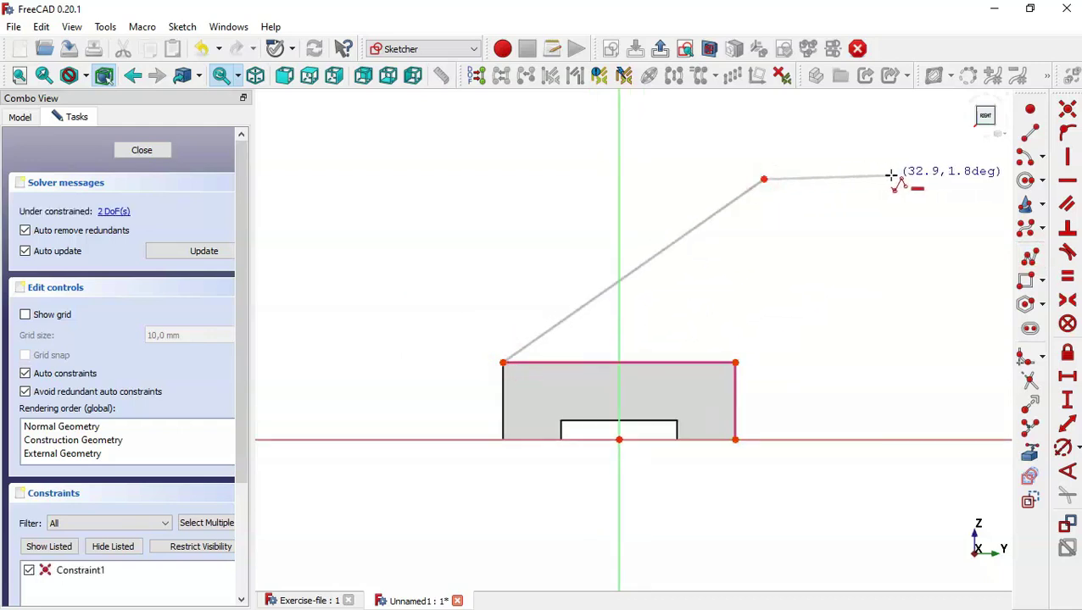
left_click(891, 179)
left_click(893, 247)
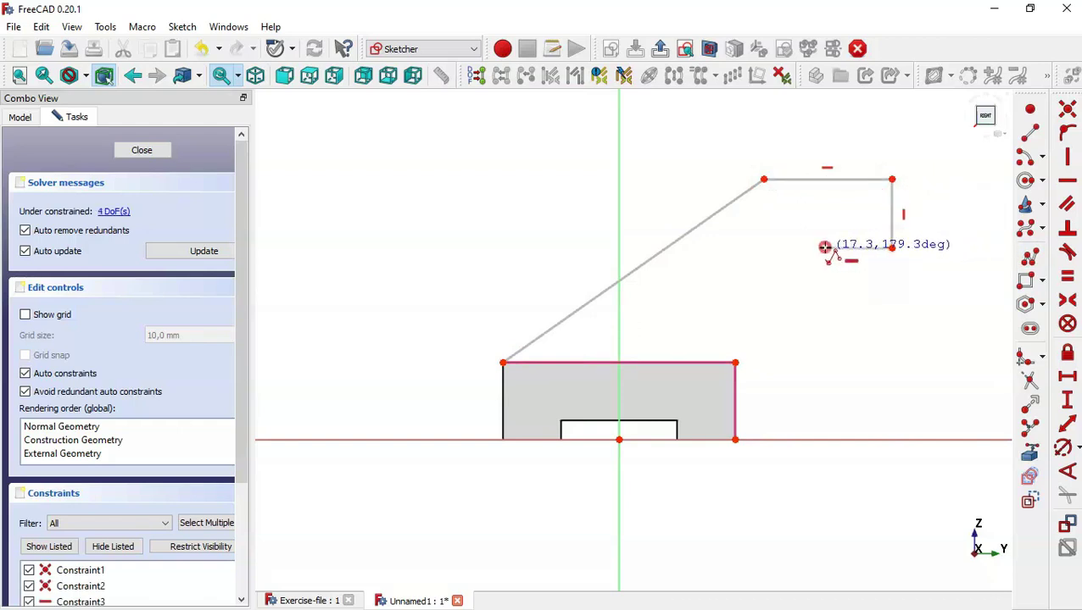
left_click(824, 247)
left_click(735, 438)
left_click(734, 362)
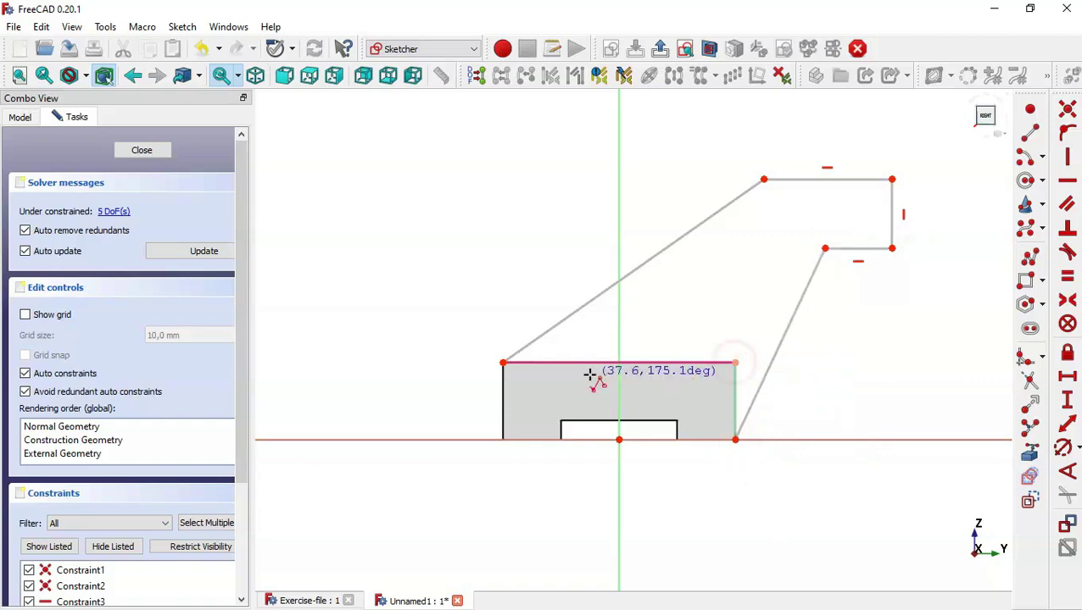
left_click(503, 363)
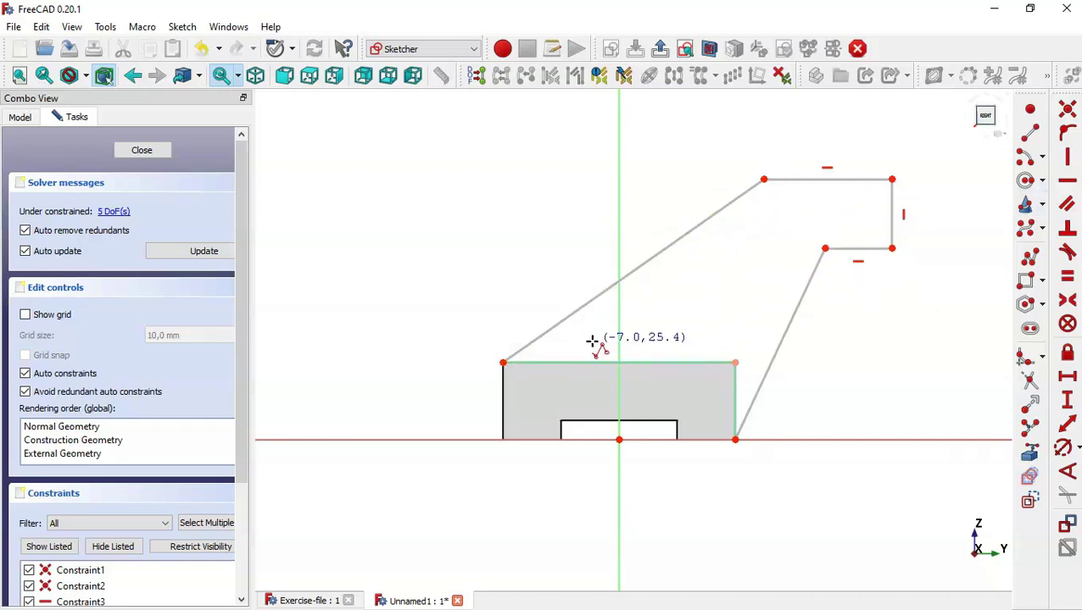
scroll(596, 340, "down", 3)
scroll(827, 254, "up", 3)
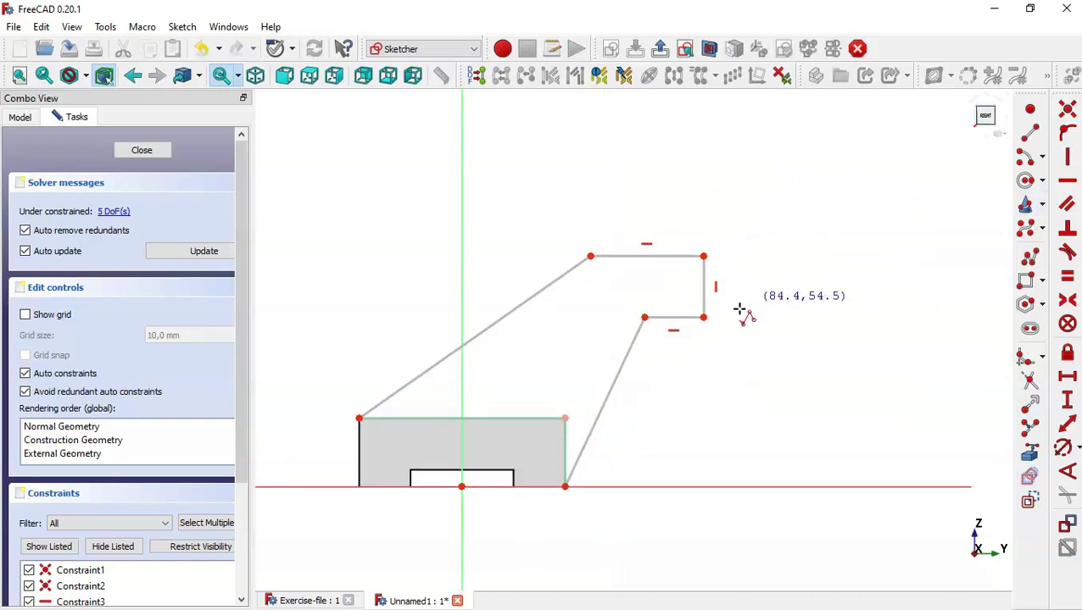
key("Escape")
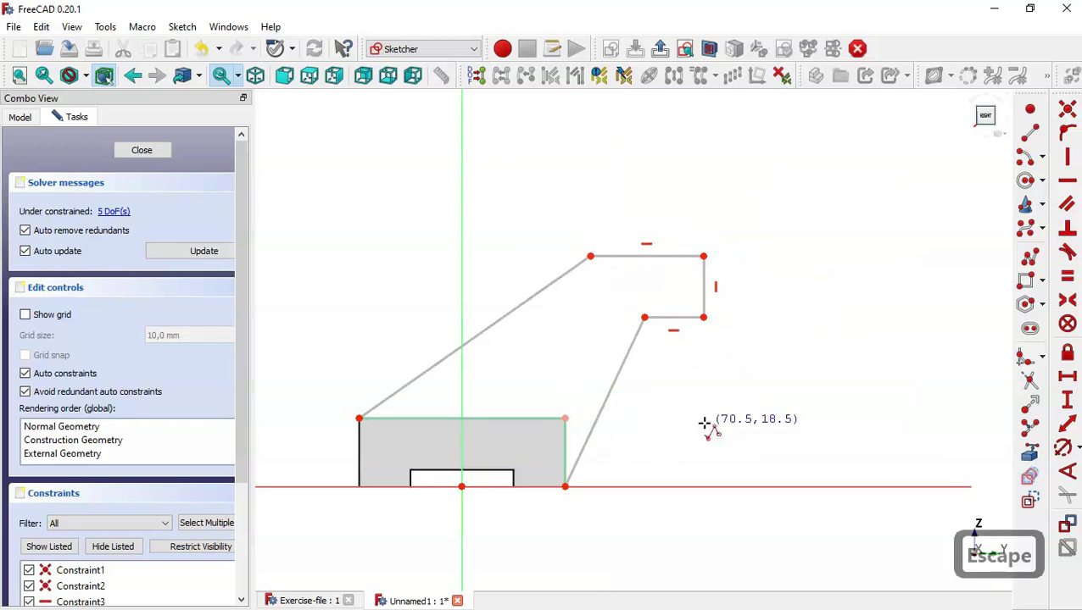
Check the web dimensions in the Exercise-file model and constrain the profile's long sloped edge to a length of 65 mm
left_click(305, 600)
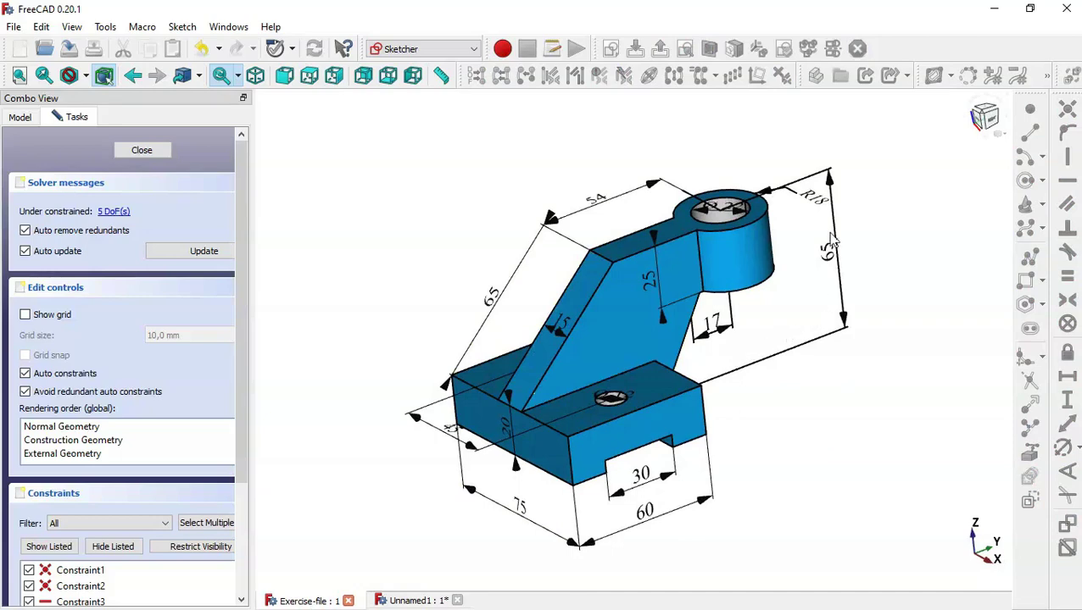
middle_click_drag(901, 388, 786, 370)
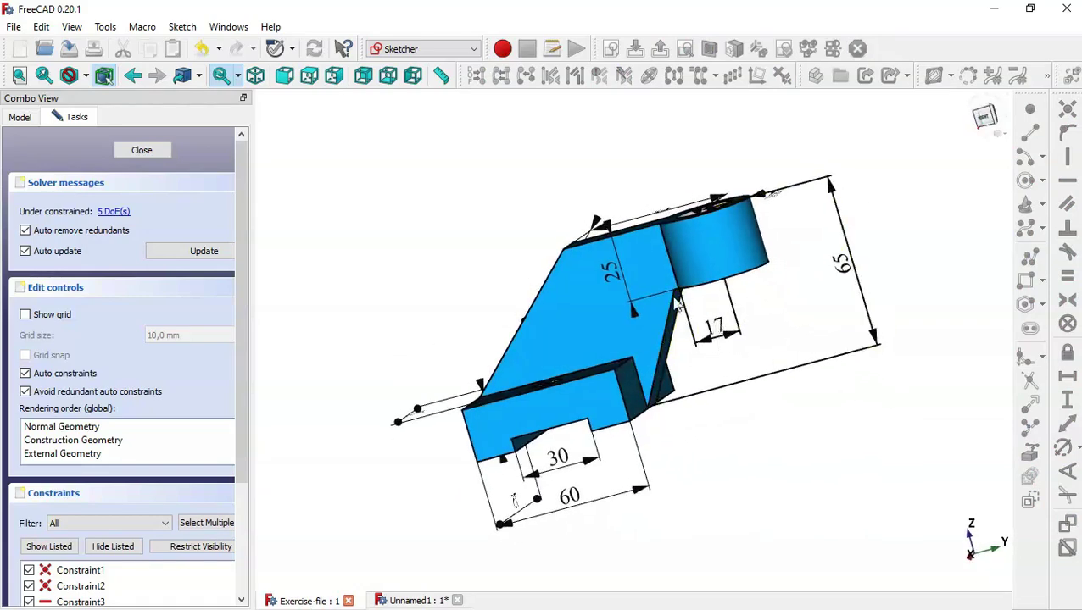
left_click(412, 600)
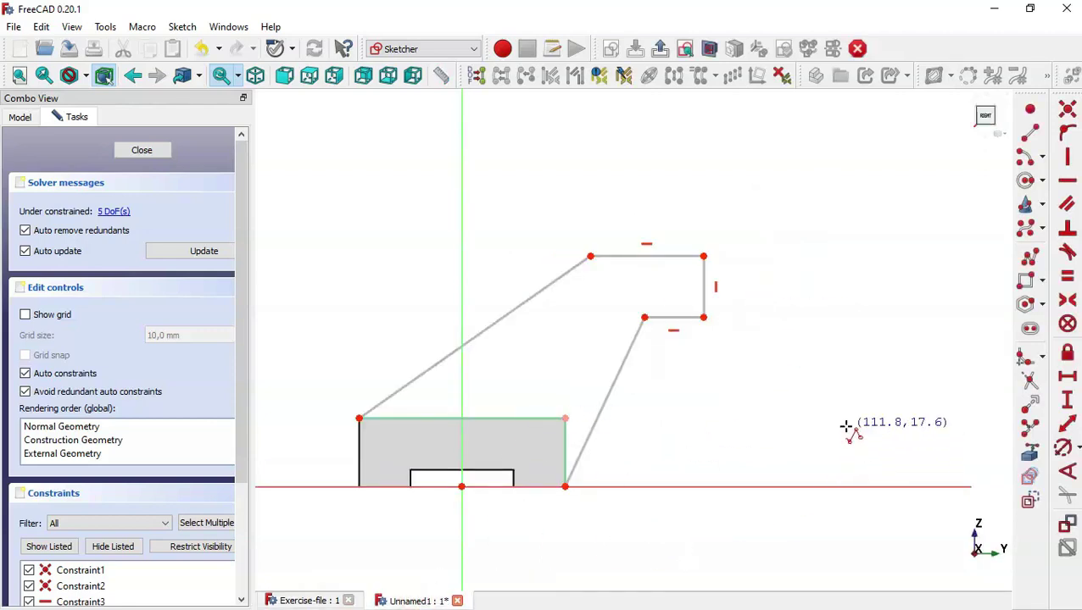
left_click(1069, 424)
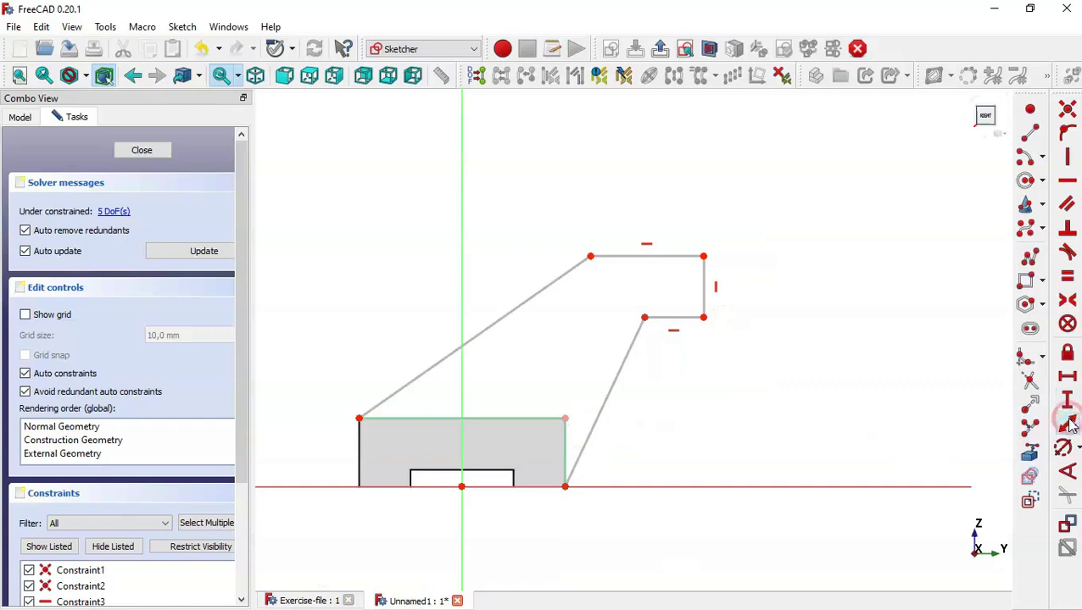
left_click(531, 295)
type("65")
key("Return")
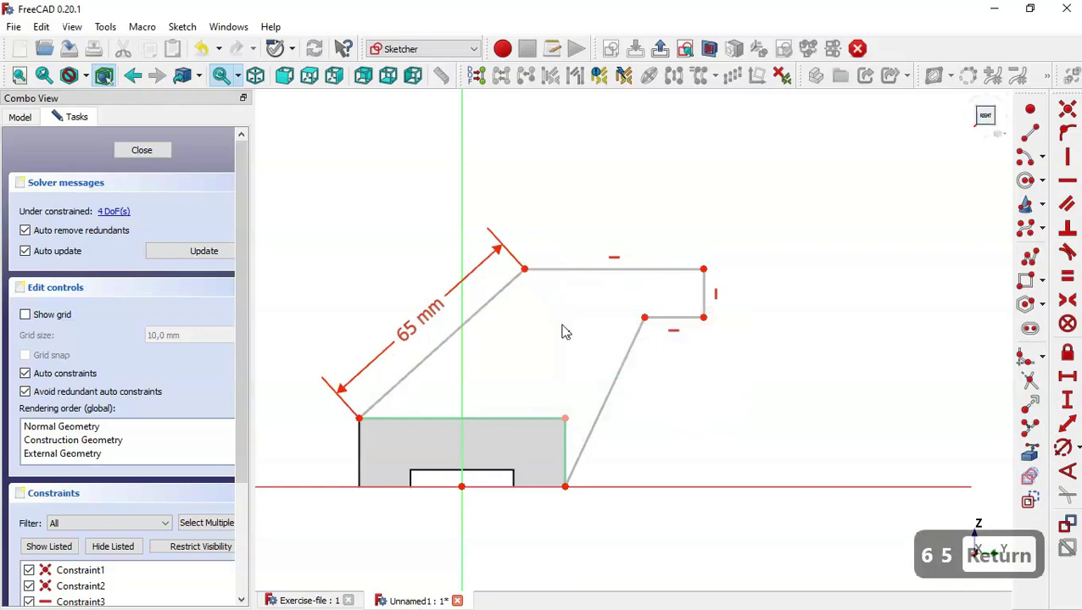
Constrain the web profile's top edge to 54 mm and its short lower horizontal edge to 17 mm
left_click(1069, 379)
left_click(616, 267)
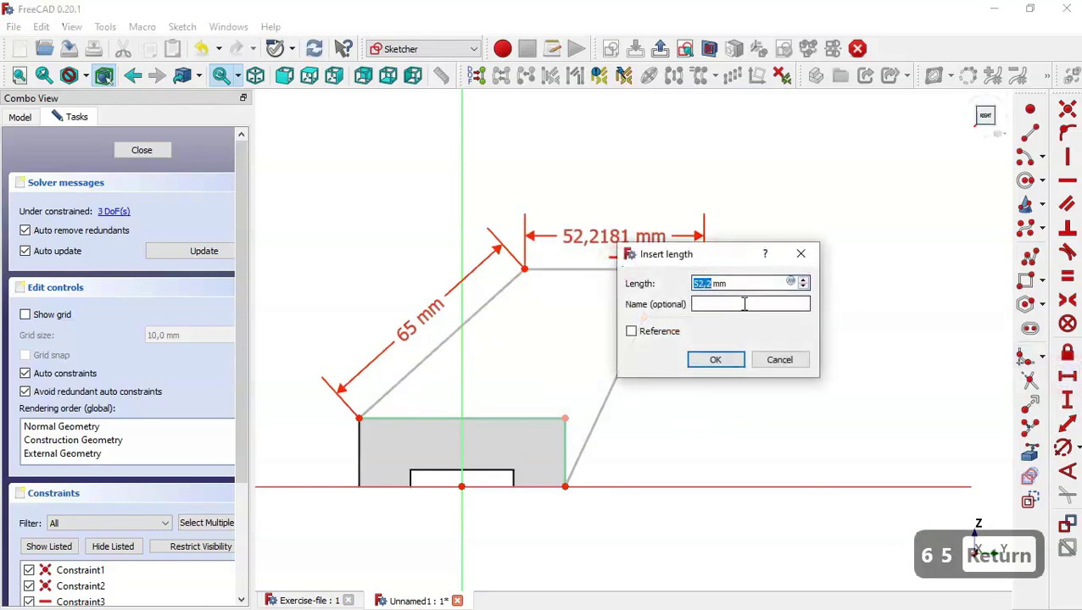
type("54")
key("Return")
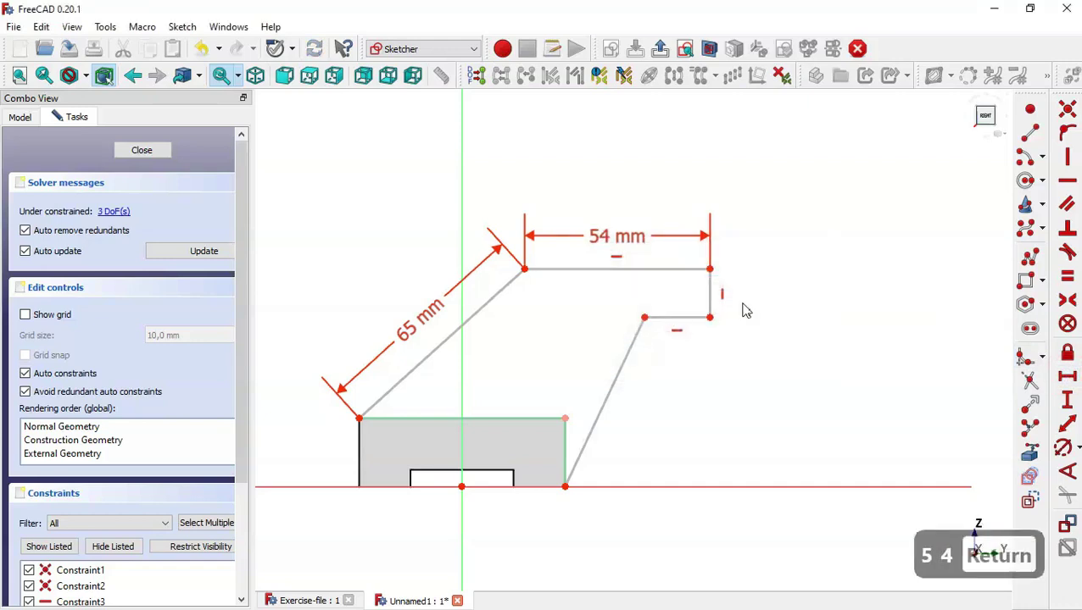
left_click(689, 316)
type("17")
key("Return")
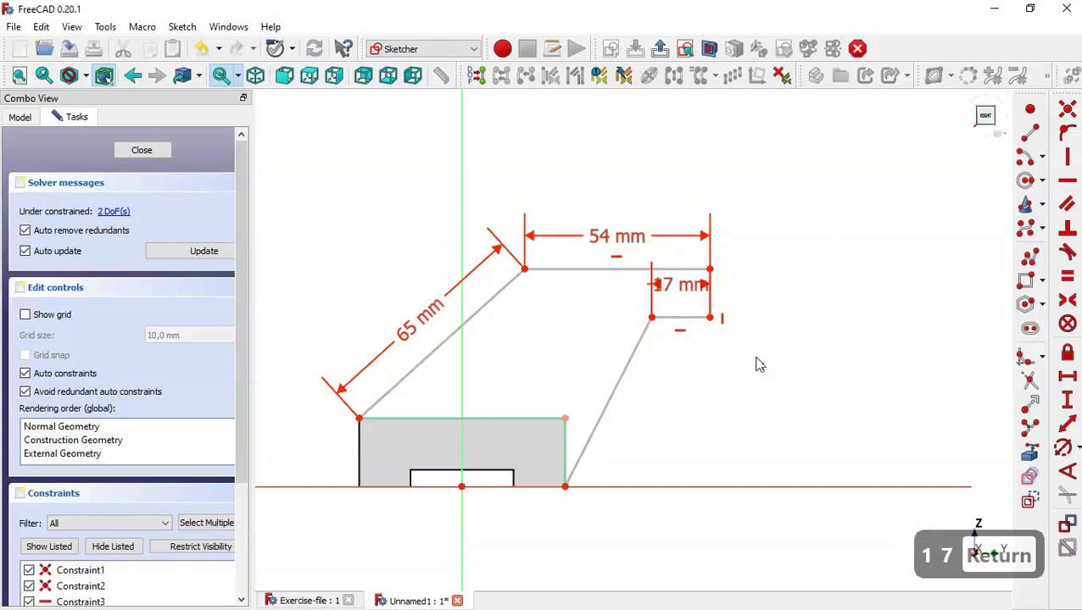
Constrain the web profile's short vertical end edge to a height of 20 mm
left_click(1072, 404)
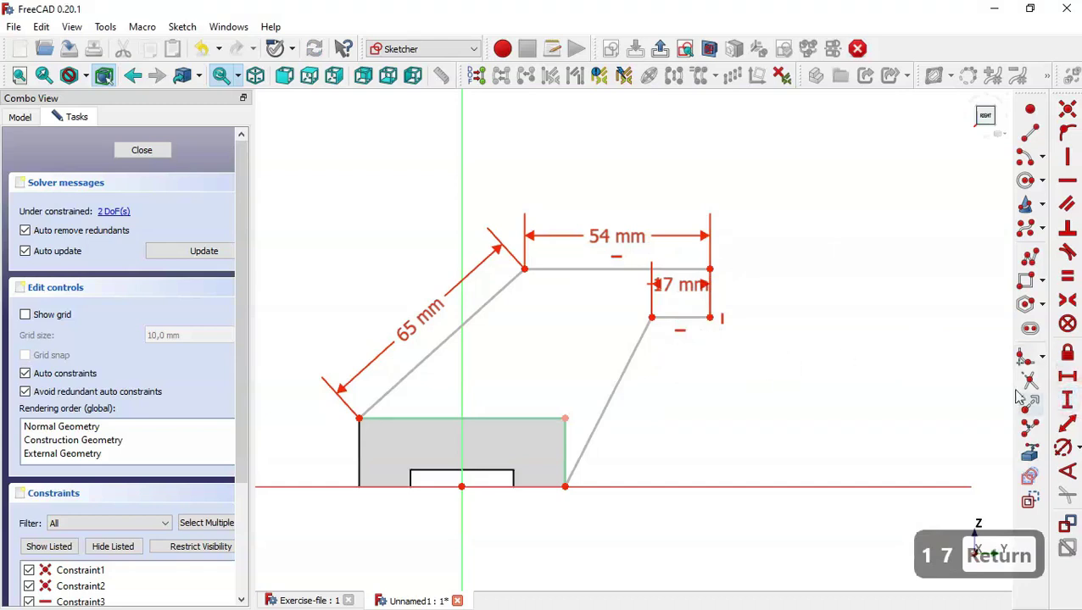
left_click(708, 292)
type("20")
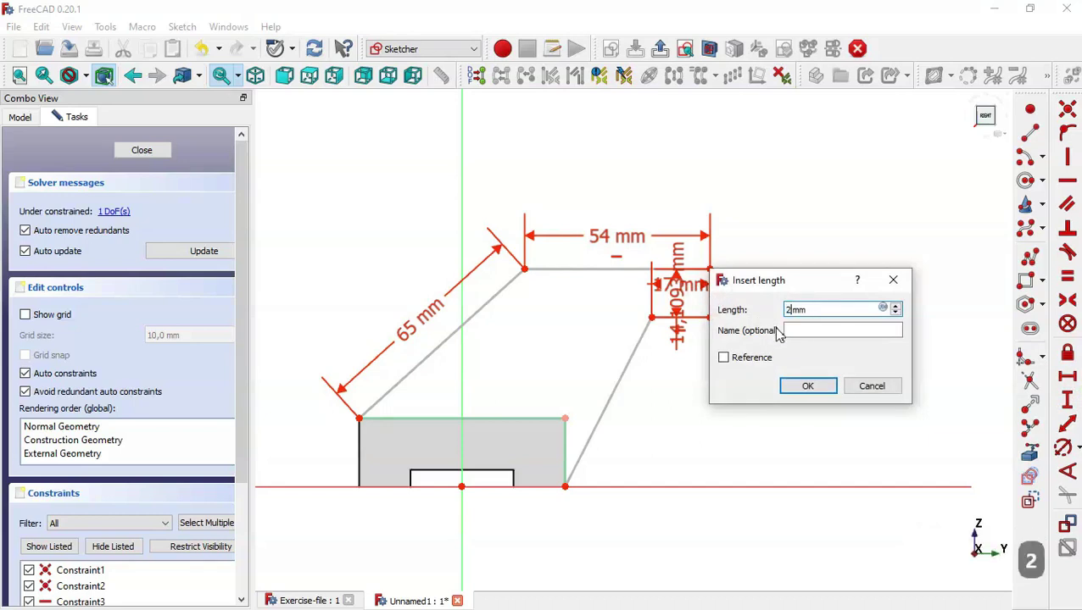
key("Return")
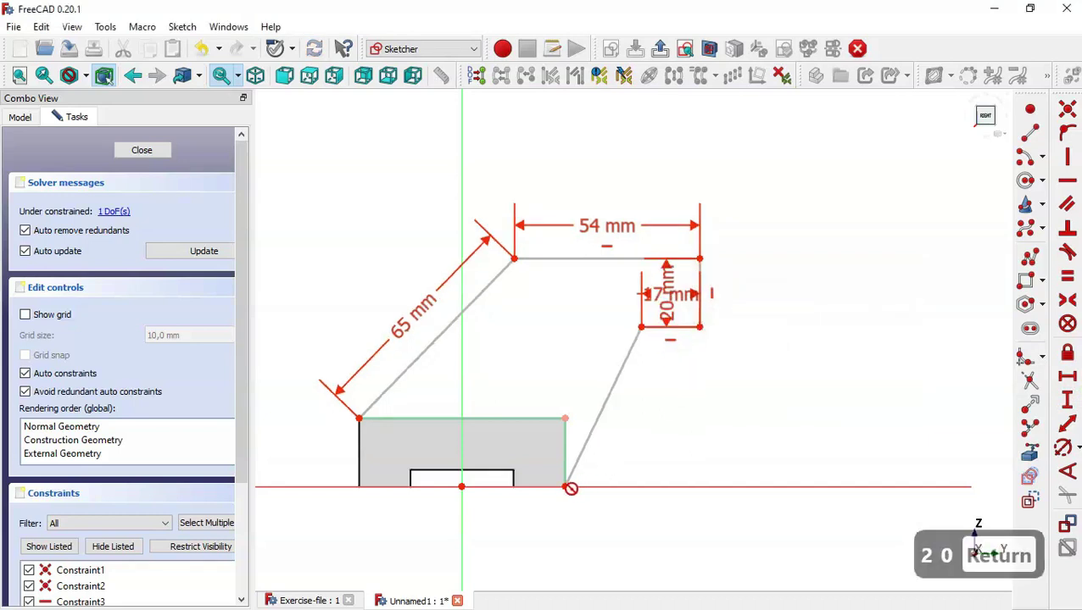
Constrain the vertical distance from the base's lower corner to the web's upper end corner to 65 mm and finish the sketch
left_click(564, 487)
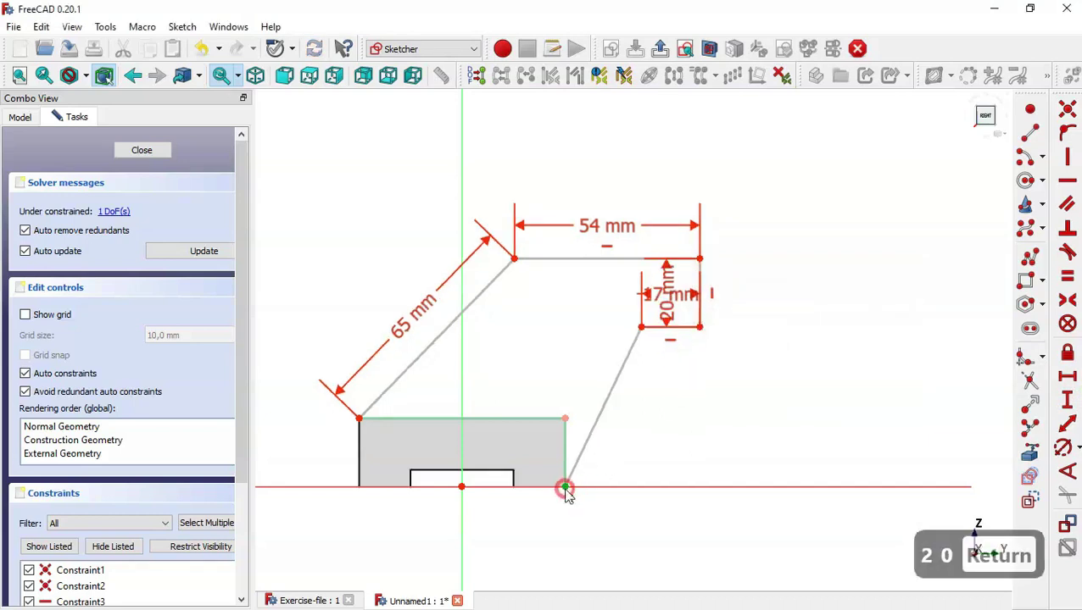
left_click(700, 258)
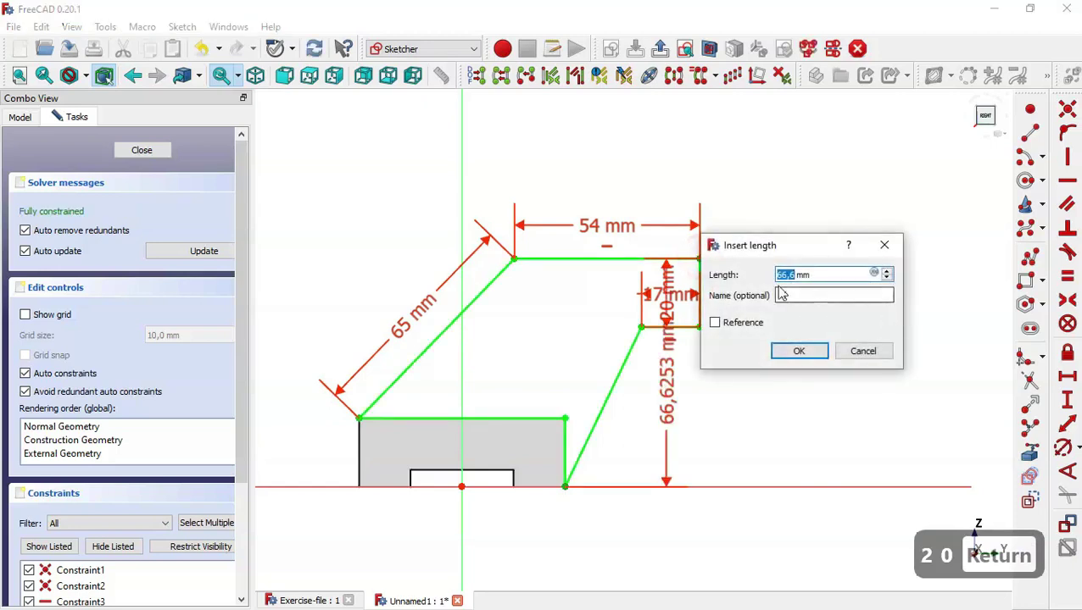
type("65")
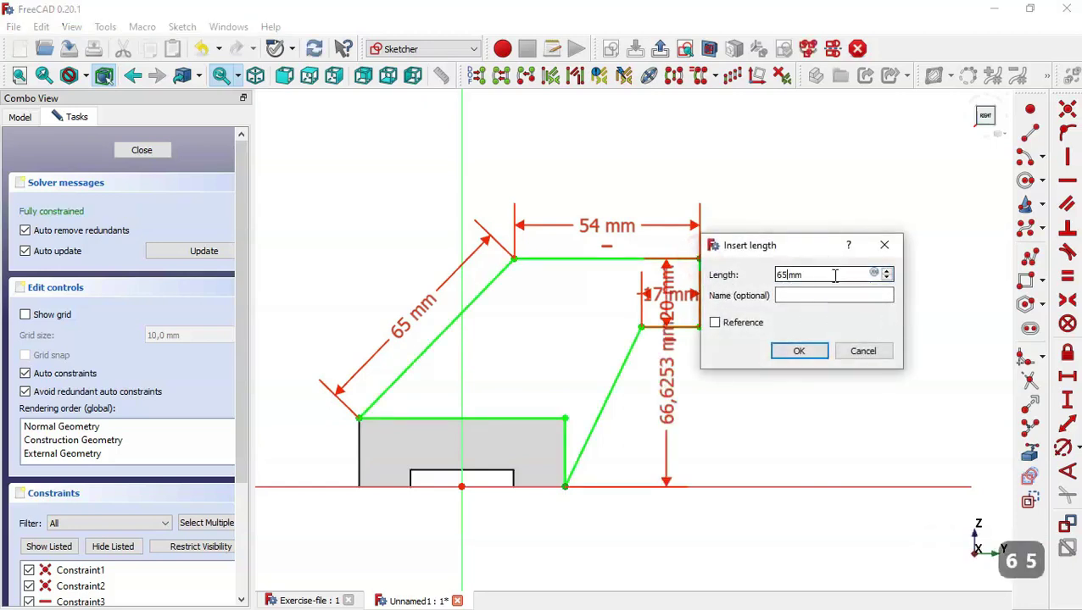
key("Return")
left_click(142, 152)
Pad the web profile to a thickness of 15 mm, symmetric to the sketch plane
key("Home")
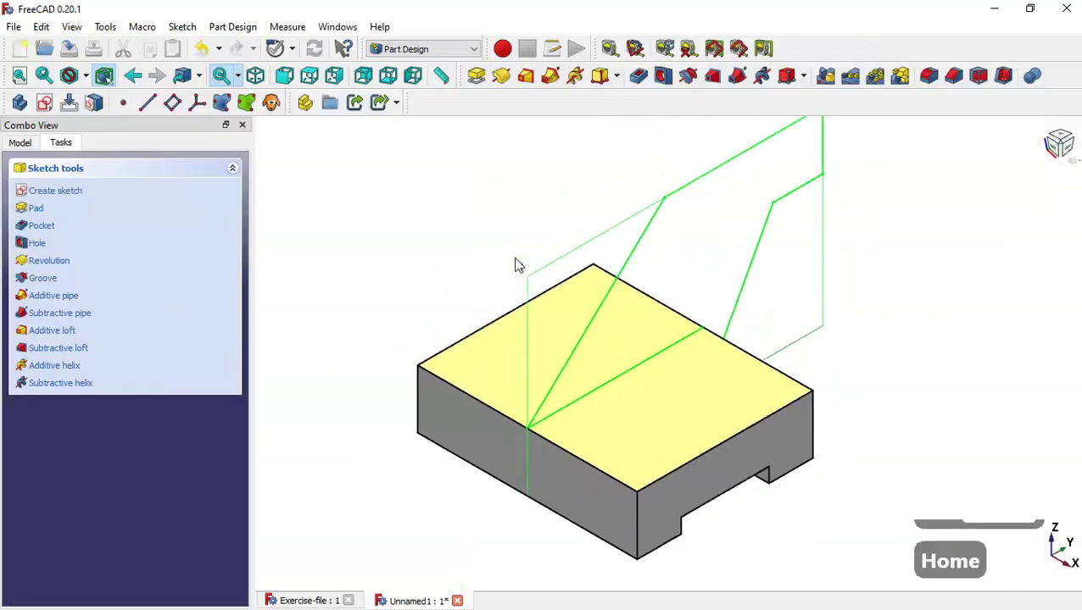
left_click(476, 76)
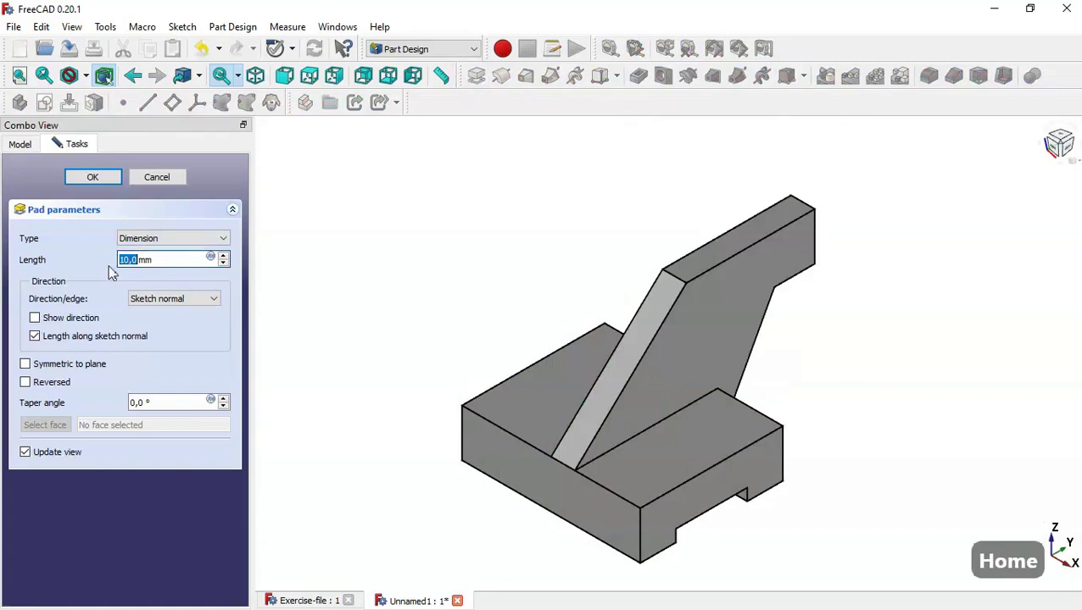
triple_click(185, 259)
type("145")
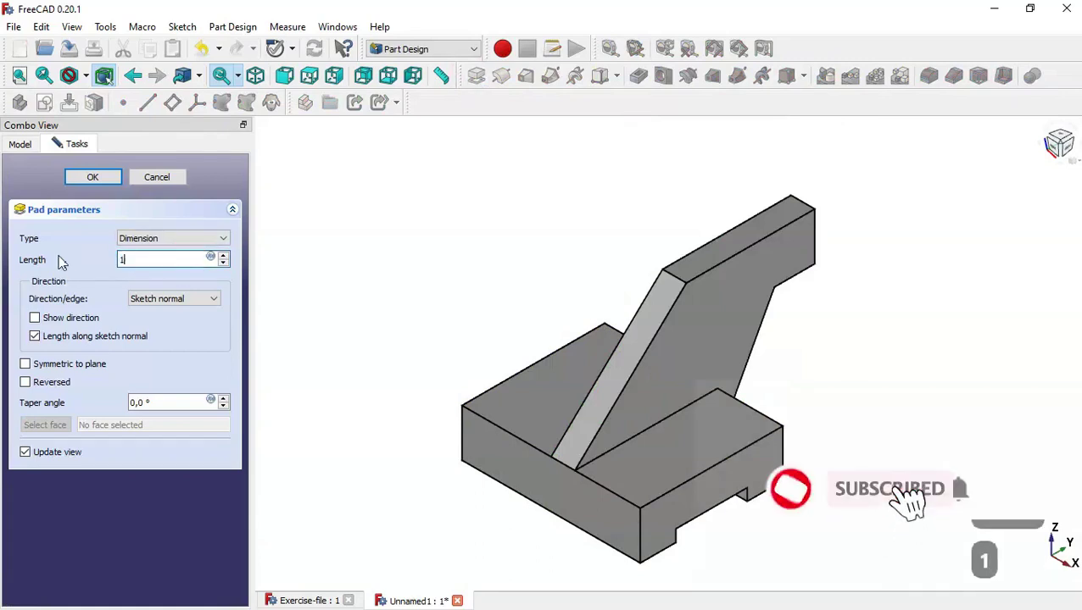
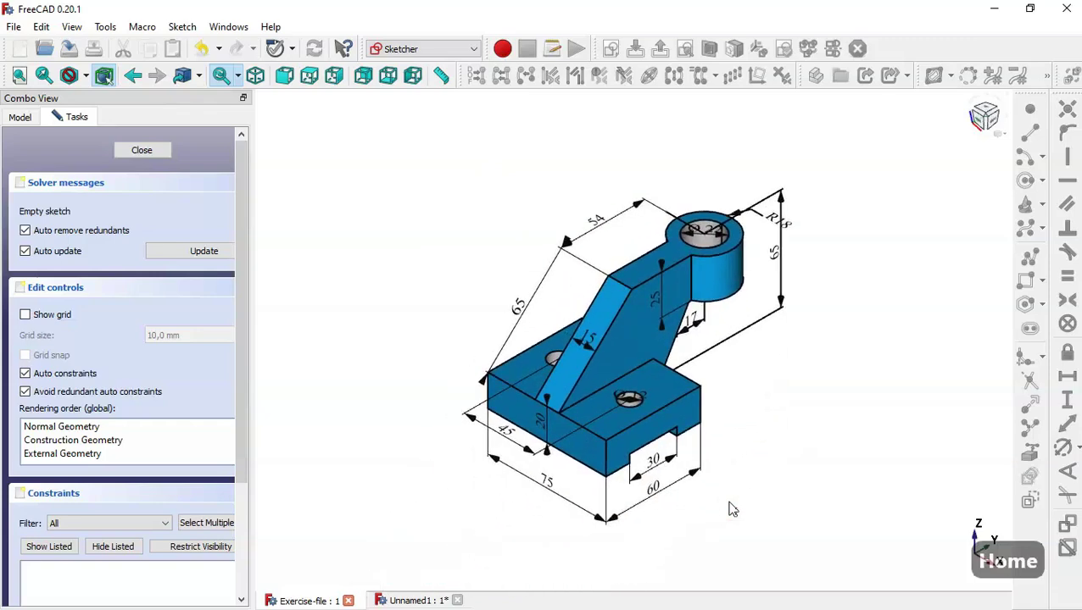
Check the boss dimensions in the Exercise-file model and project the web's end edge into the new sketch as external geometry
scroll(712, 176, "up", 4)
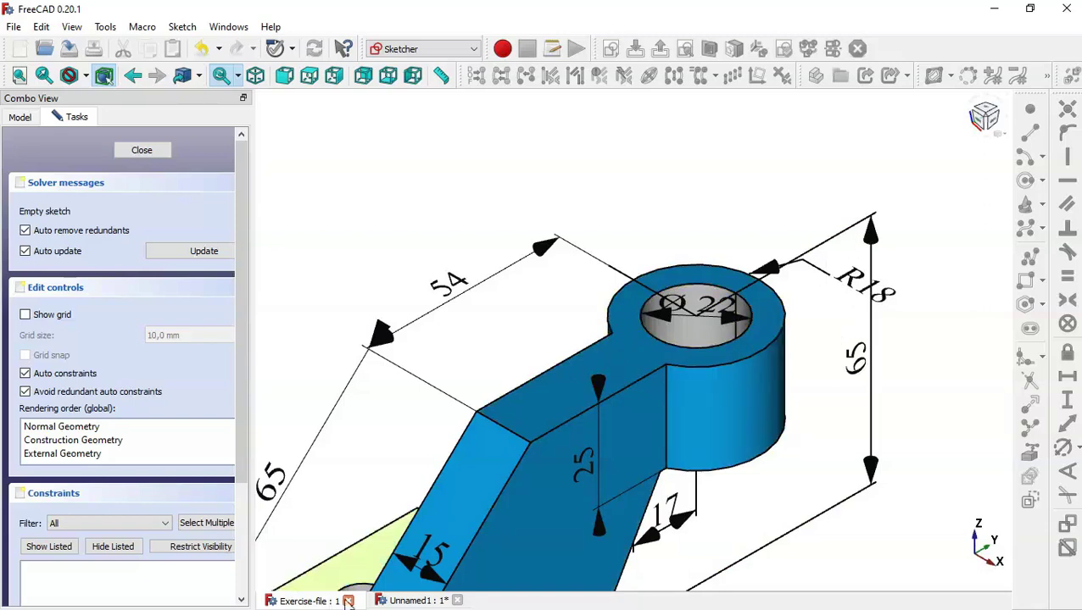
left_click(412, 600)
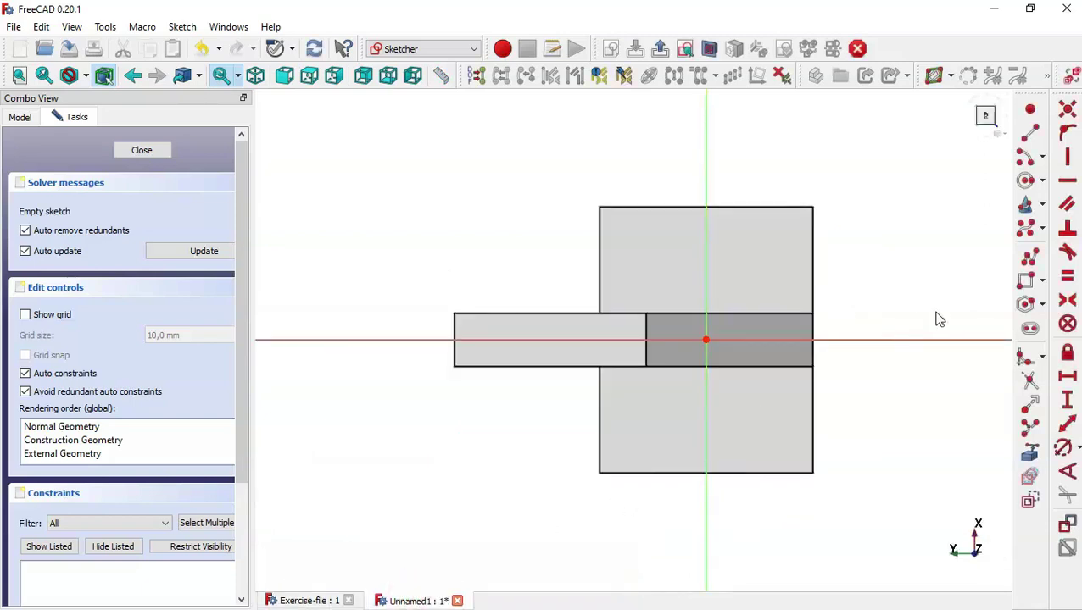
left_click(1030, 458)
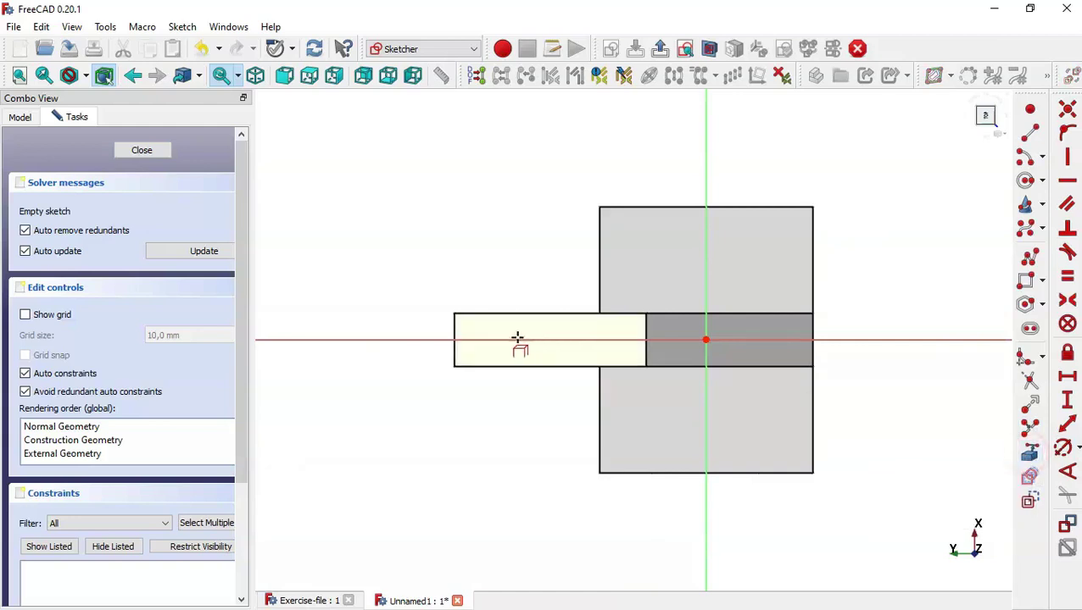
left_click(453, 326)
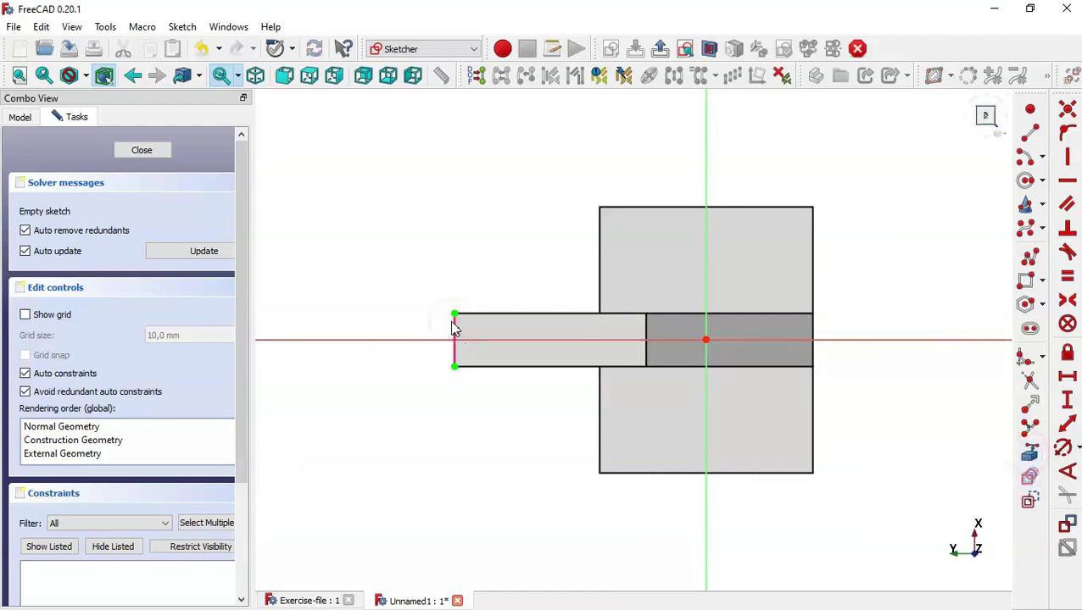
Draw a circle of about 31 mm radius on the horizontal axis and align its centre vertically with the web's projected end edge
left_click(1028, 181)
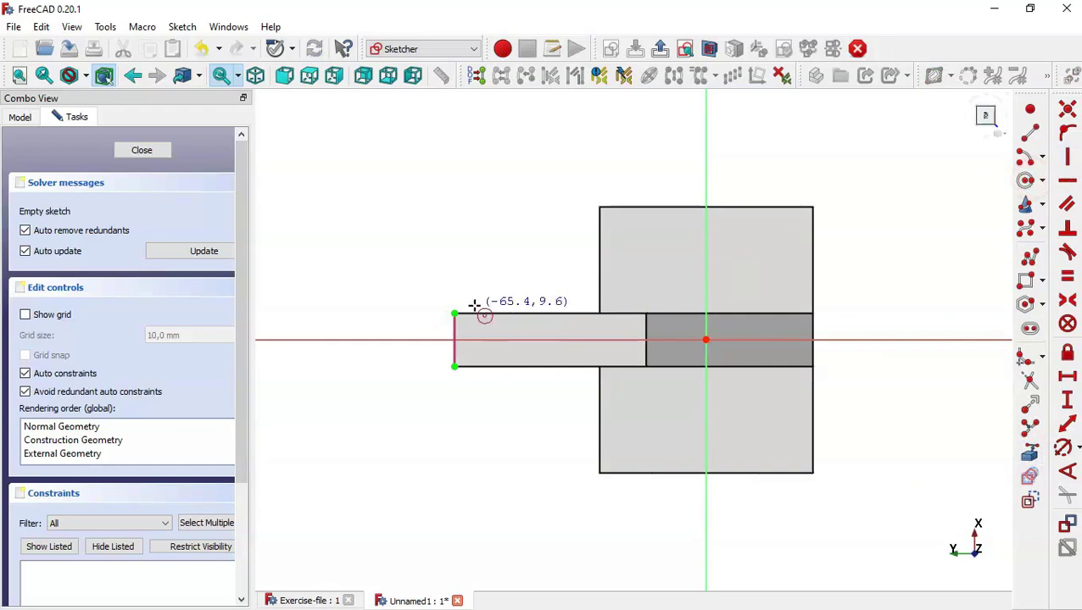
left_click(467, 339)
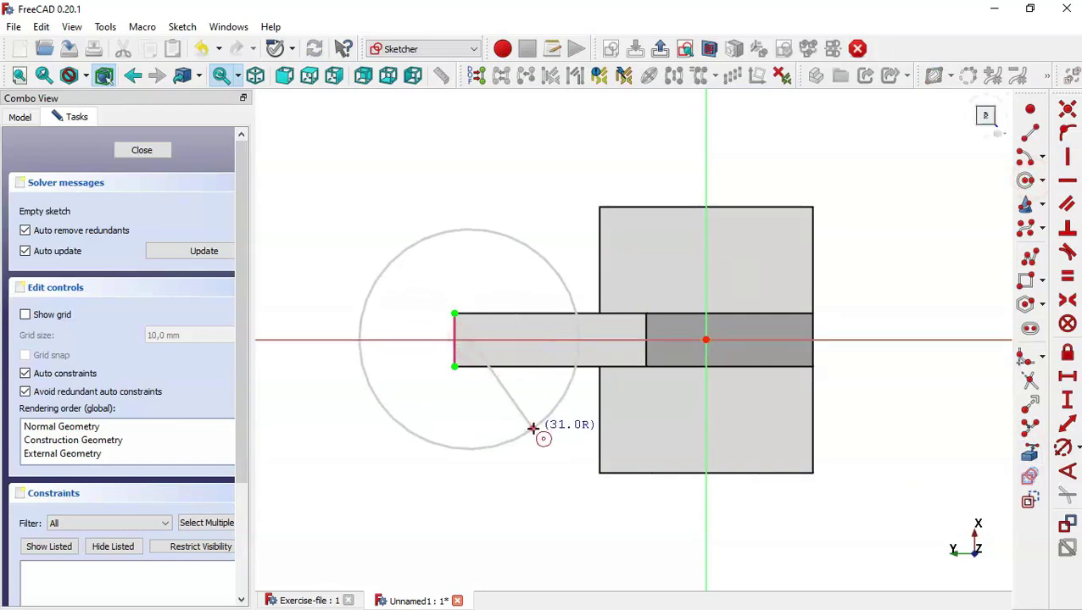
left_click(535, 431)
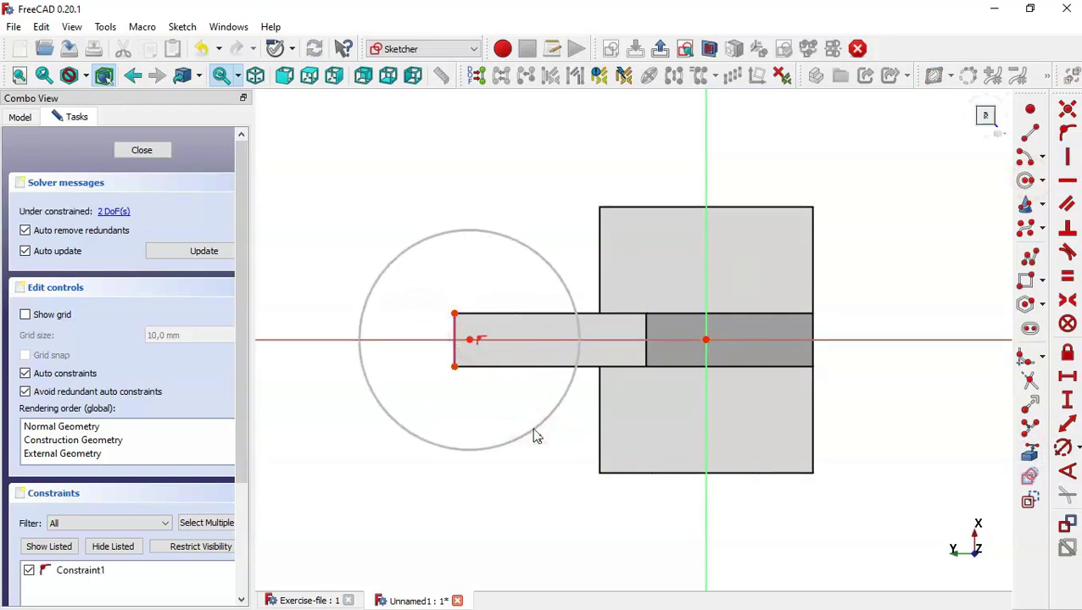
left_click(1075, 159)
right_click(471, 343)
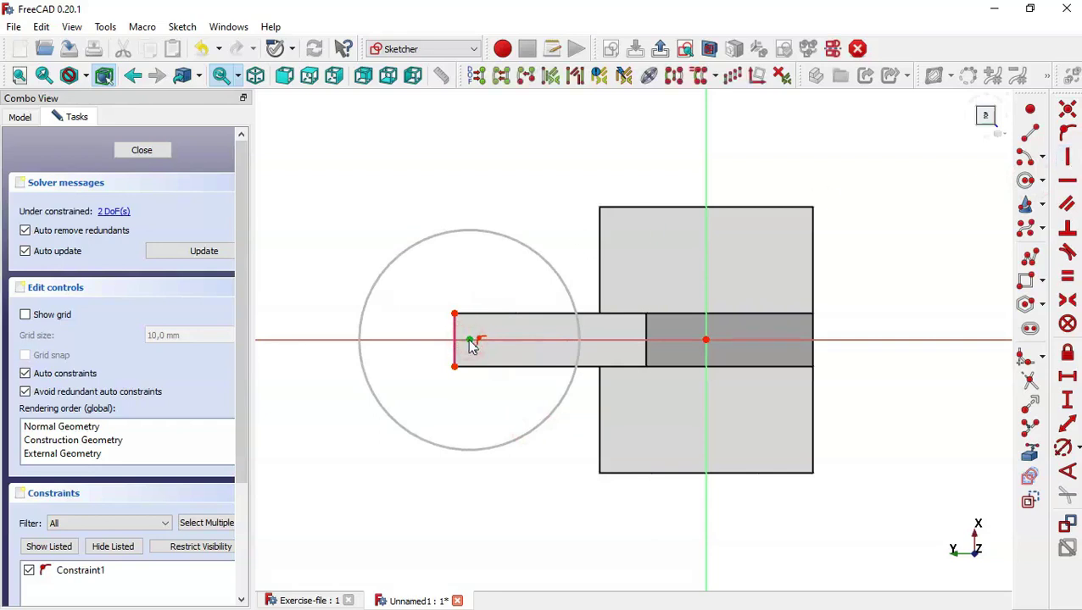
left_click(455, 313)
key("v")
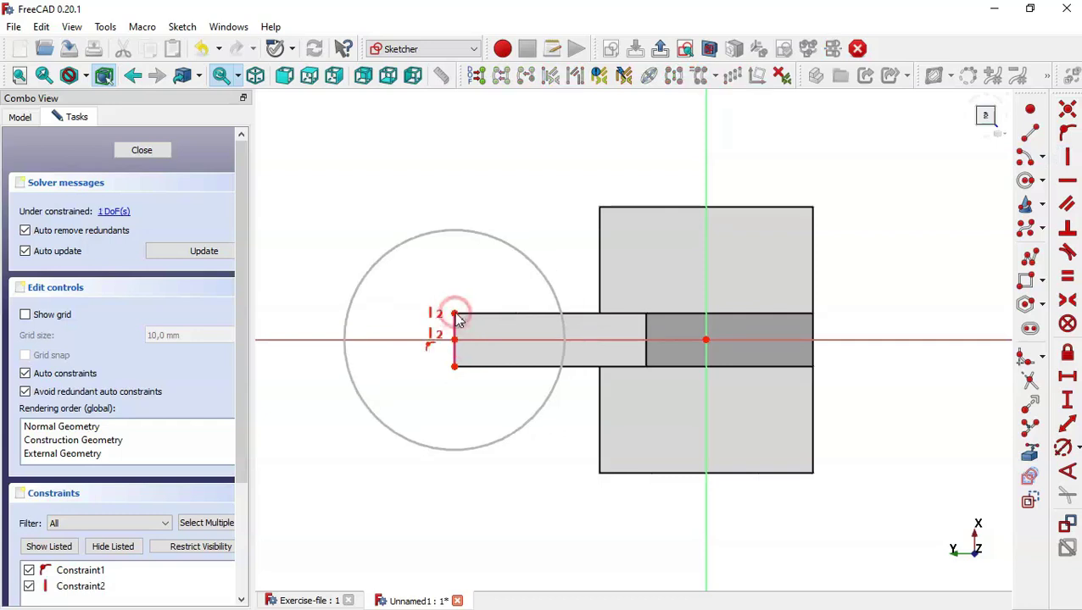
Constrain the circle's diameter to 18*2 mm and finish the sketch
left_click(1063, 449)
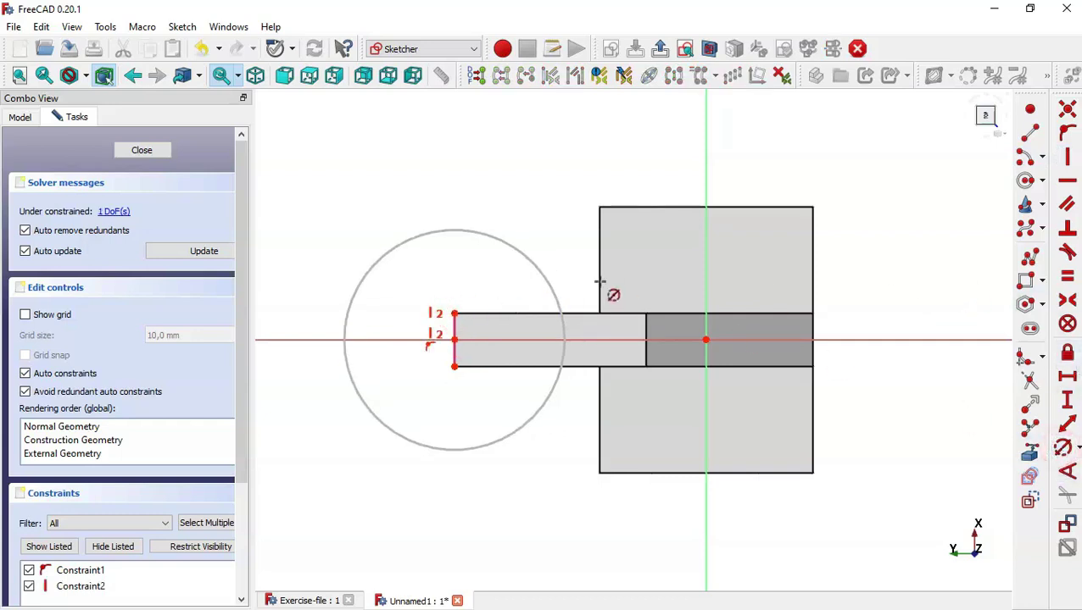
left_click(553, 283)
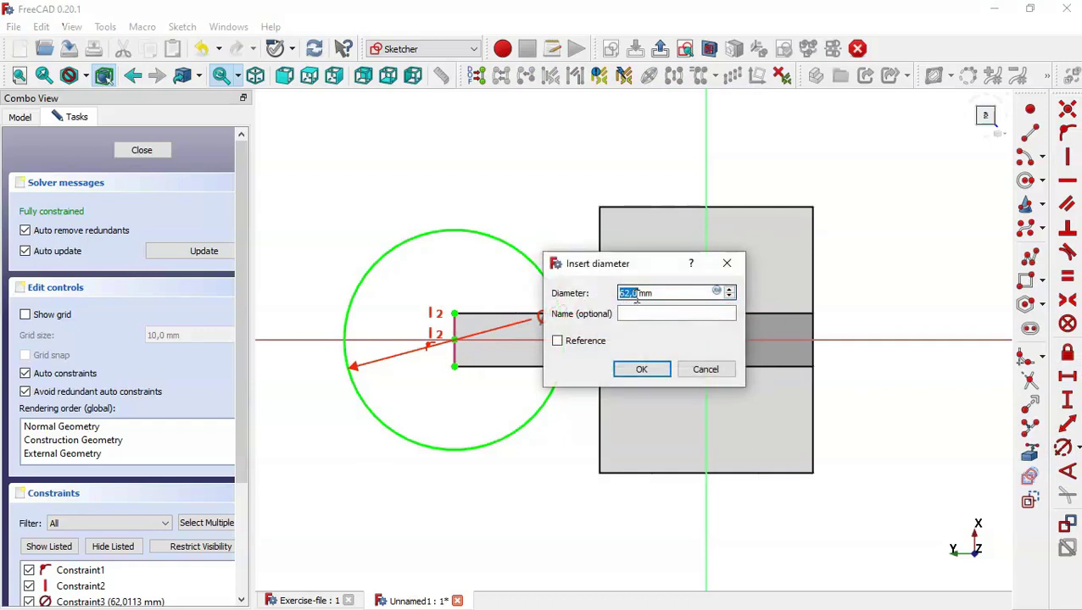
type("18*2")
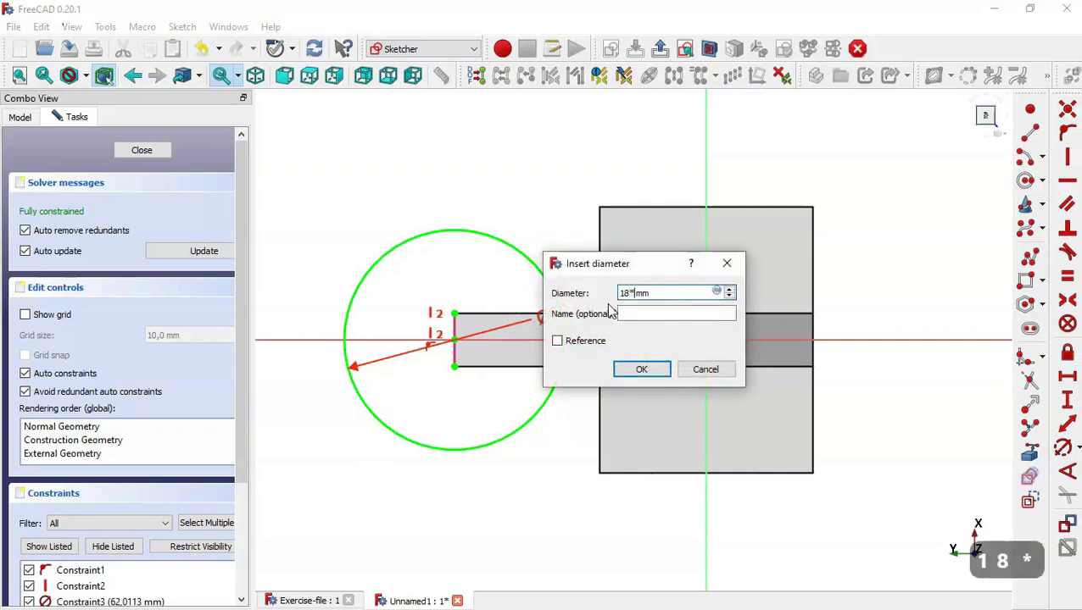
key("Return")
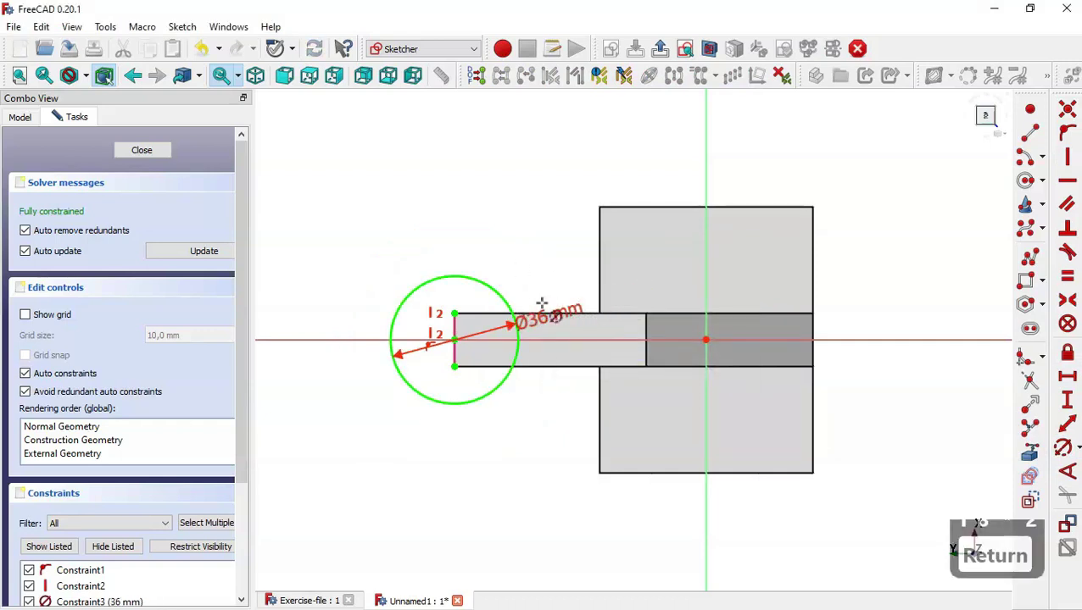
left_click(142, 151)
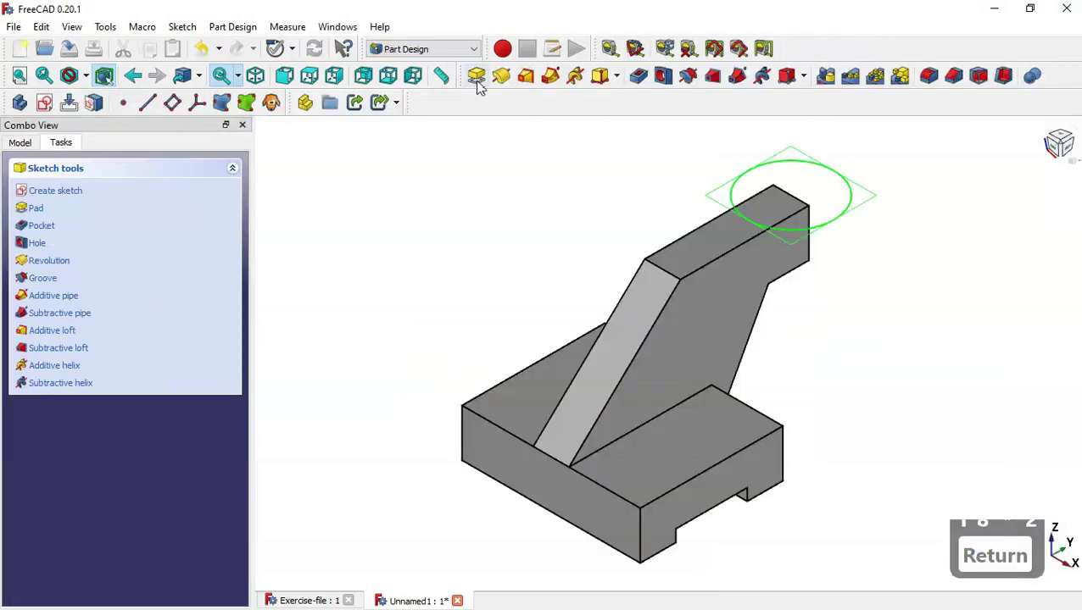
Pad the circle 25 mm in the reversed direction to form the boss at the web's end
left_click(476, 76)
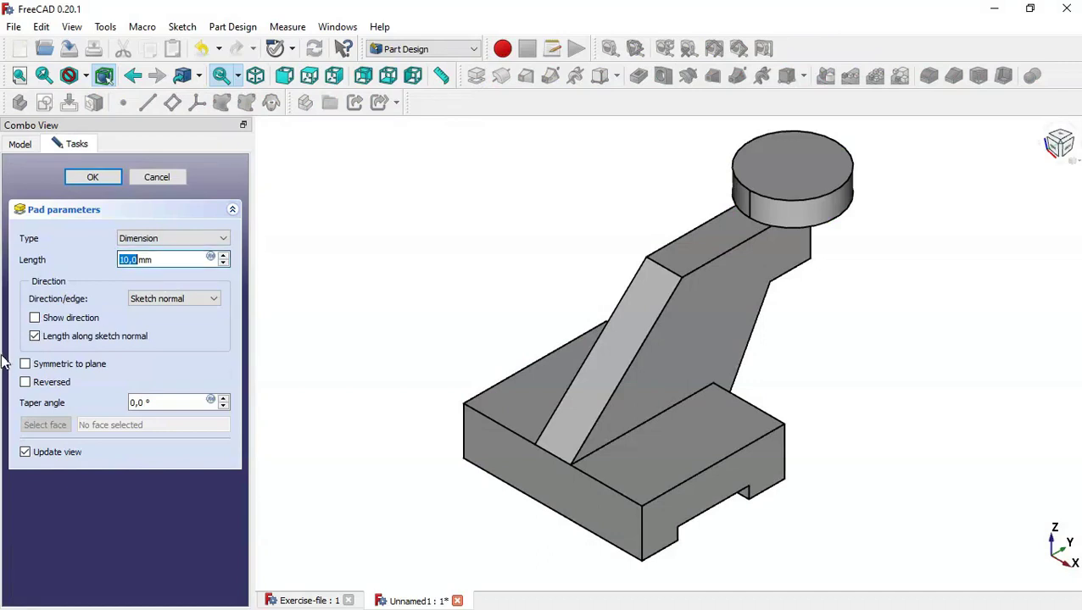
left_click(42, 382)
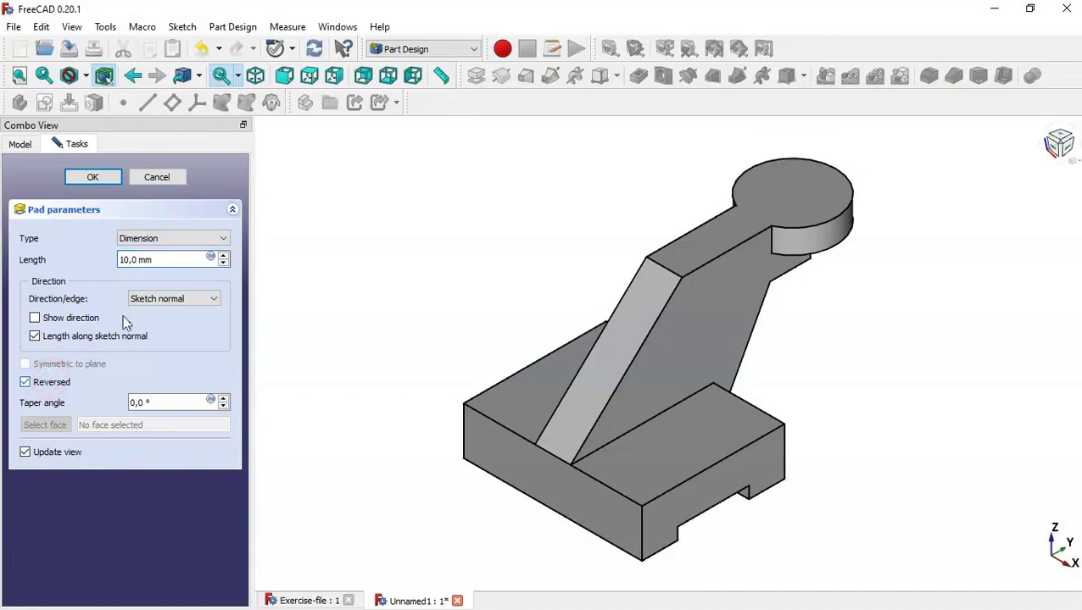
left_click_drag(165, 263, 88, 273)
type("25")
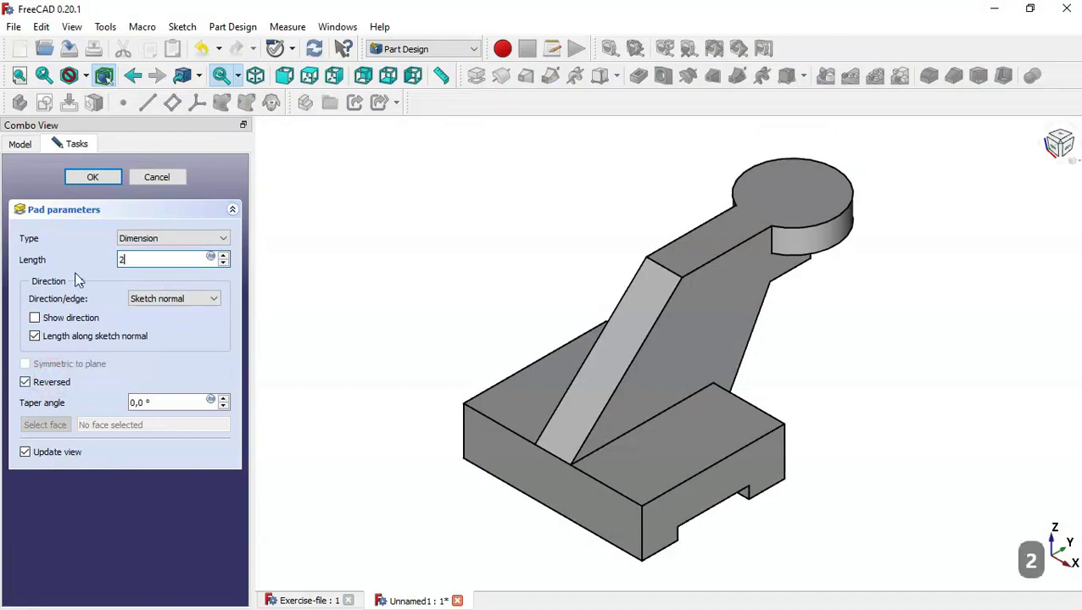
left_click(93, 180)
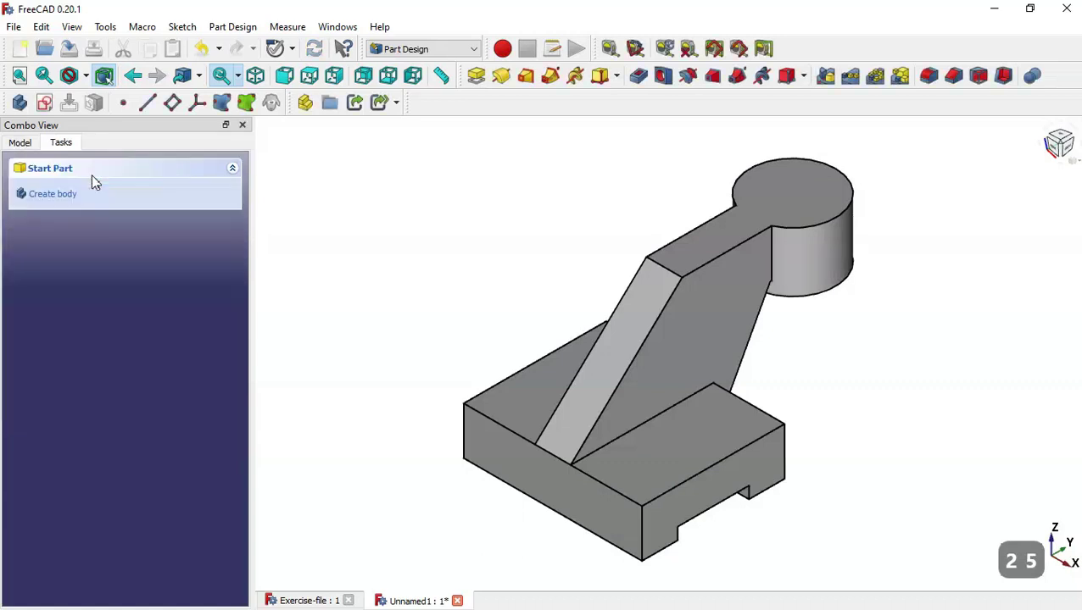
Compare the web and boss junction with the Exercise-file model and reopen the web's sketch for editing
left_click_drag(910, 351, 787, 319)
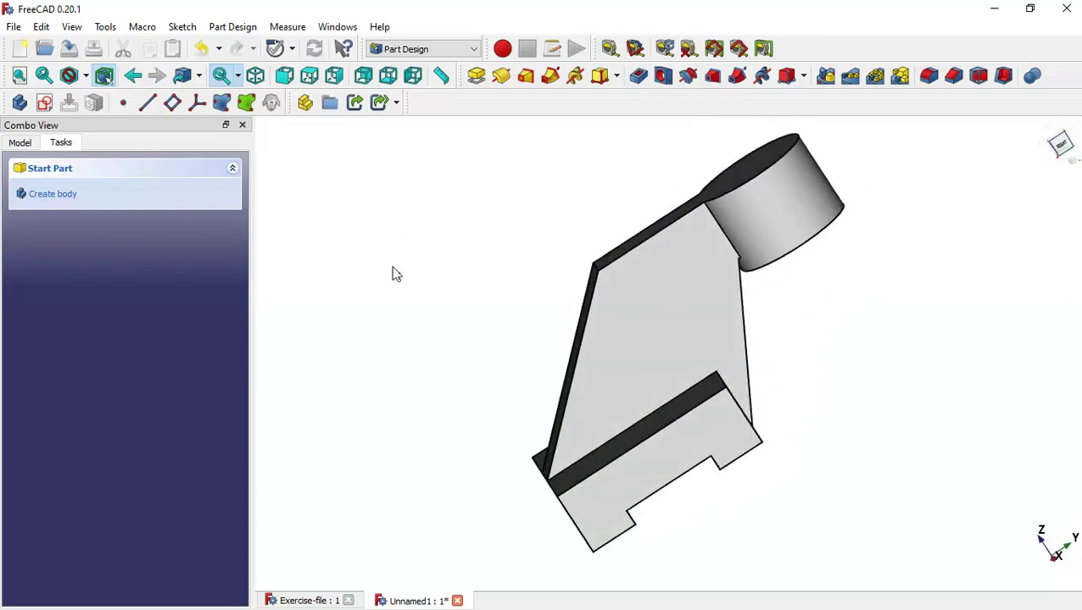
left_click(319, 600)
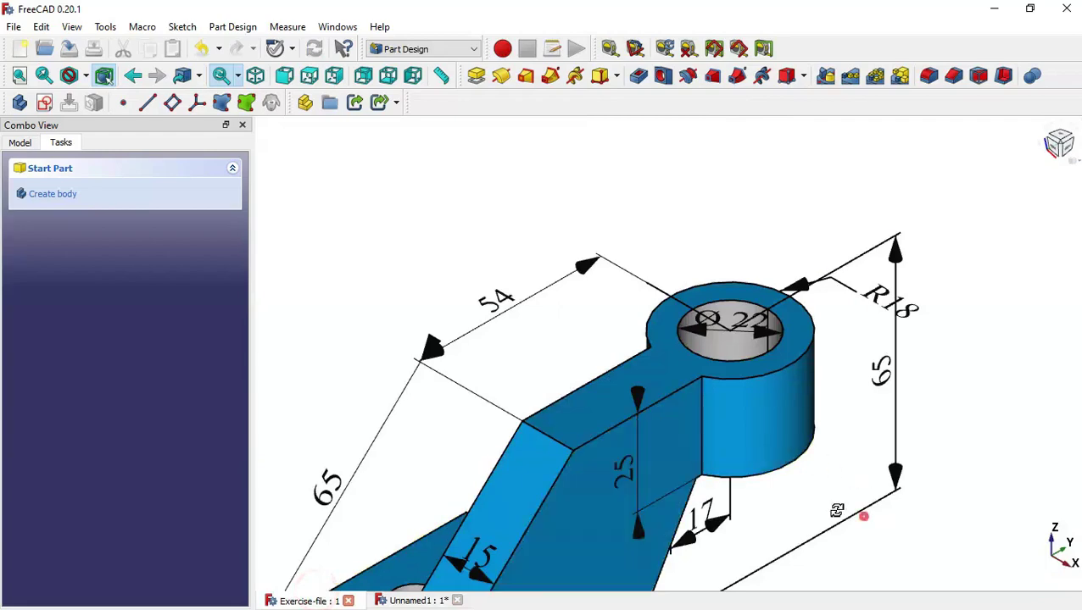
left_click_drag(837, 512, 770, 484)
scroll(675, 301, "down", 5)
left_click_drag(770, 405, 756, 444)
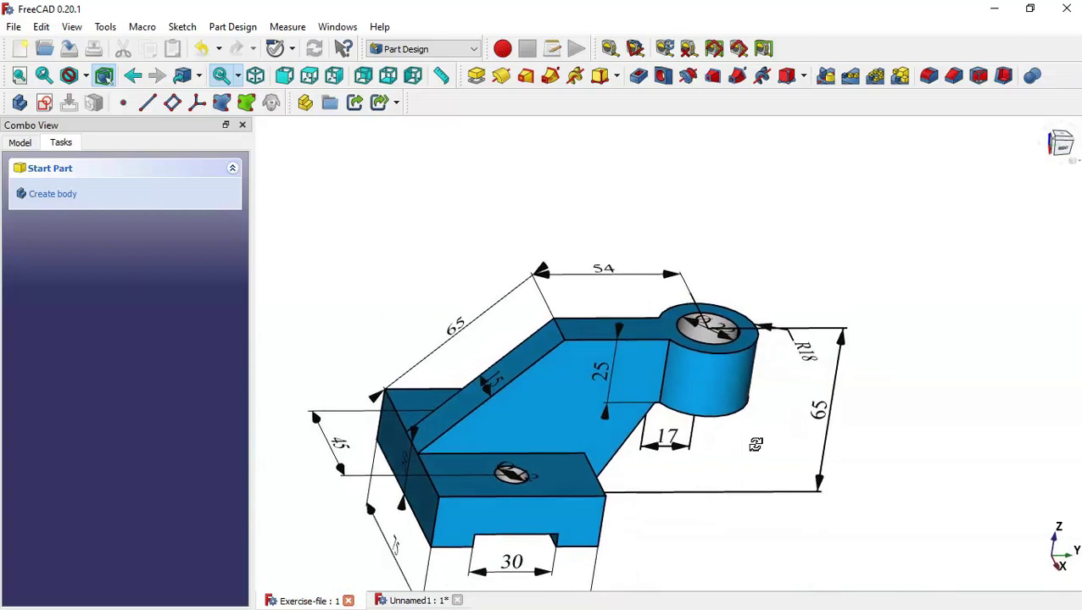
left_click(386, 601)
left_click(19, 143)
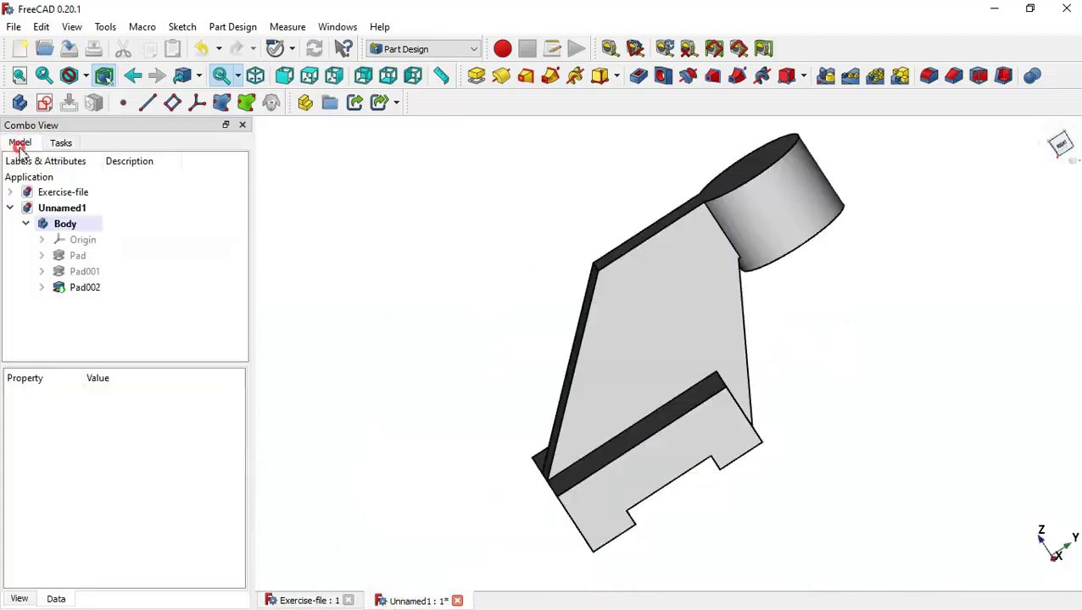
left_click(41, 271)
double_click(105, 288)
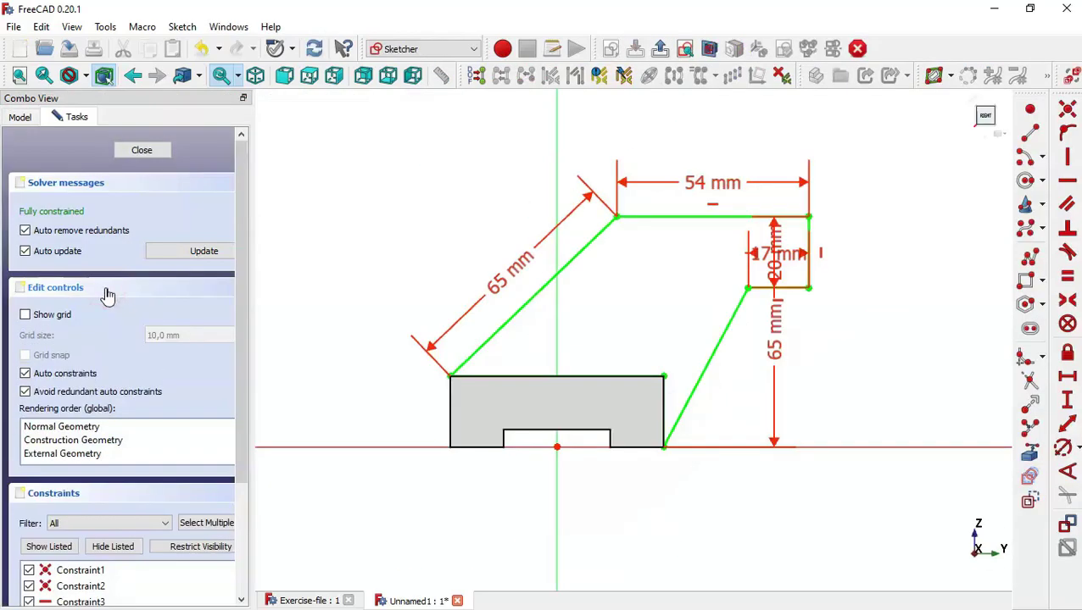
Separate the overlapping dimension labels in the web sketch by moving the 17 mm width and the end-height dimension clear of the geometry
scroll(799, 252, "up", 2)
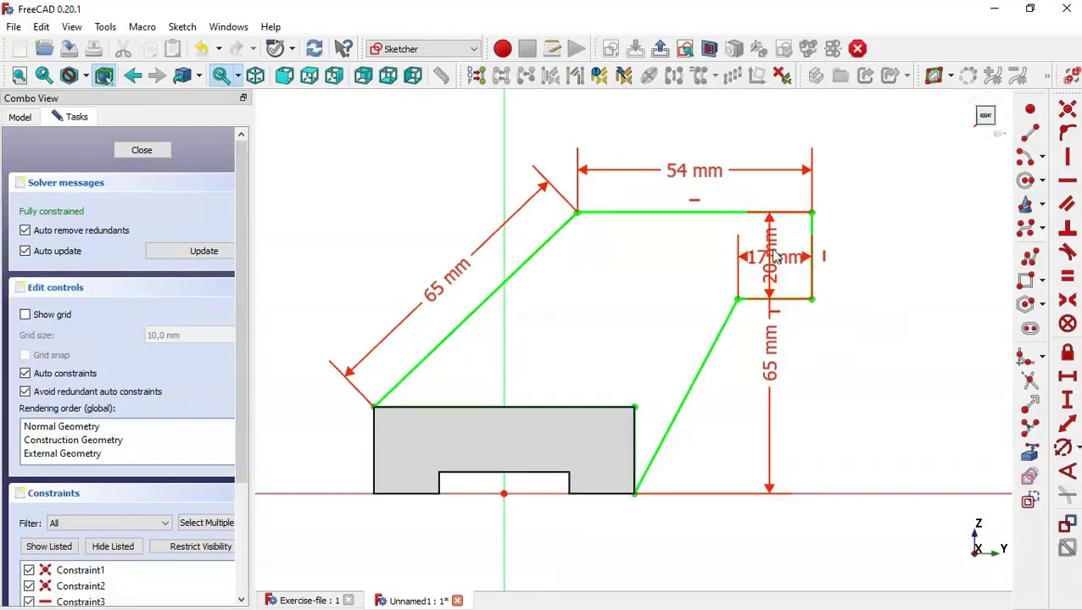
left_click_drag(762, 264, 806, 379)
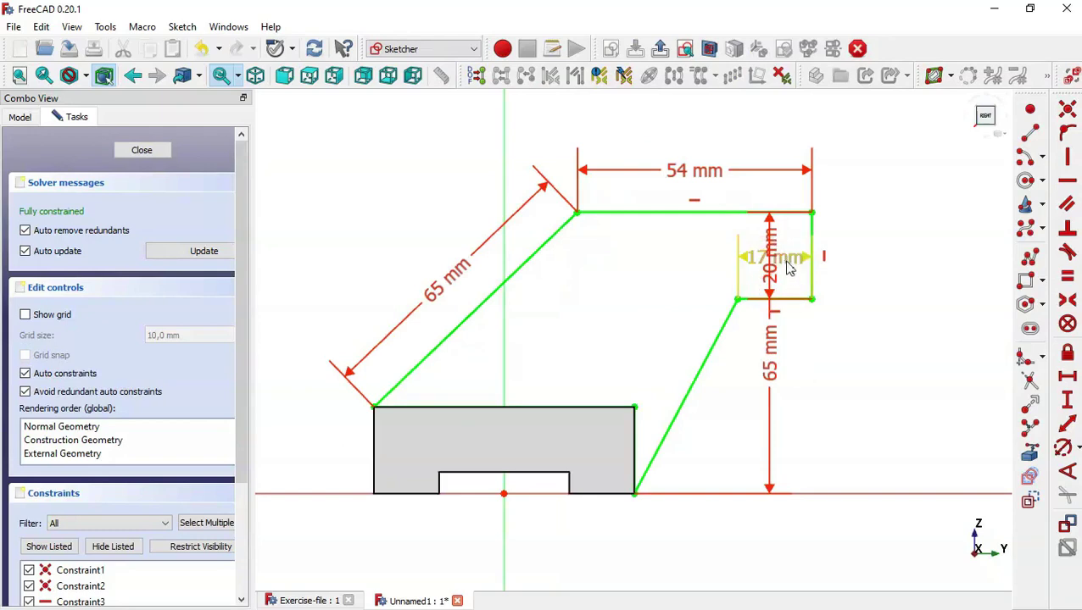
left_click_drag(785, 265, 828, 402)
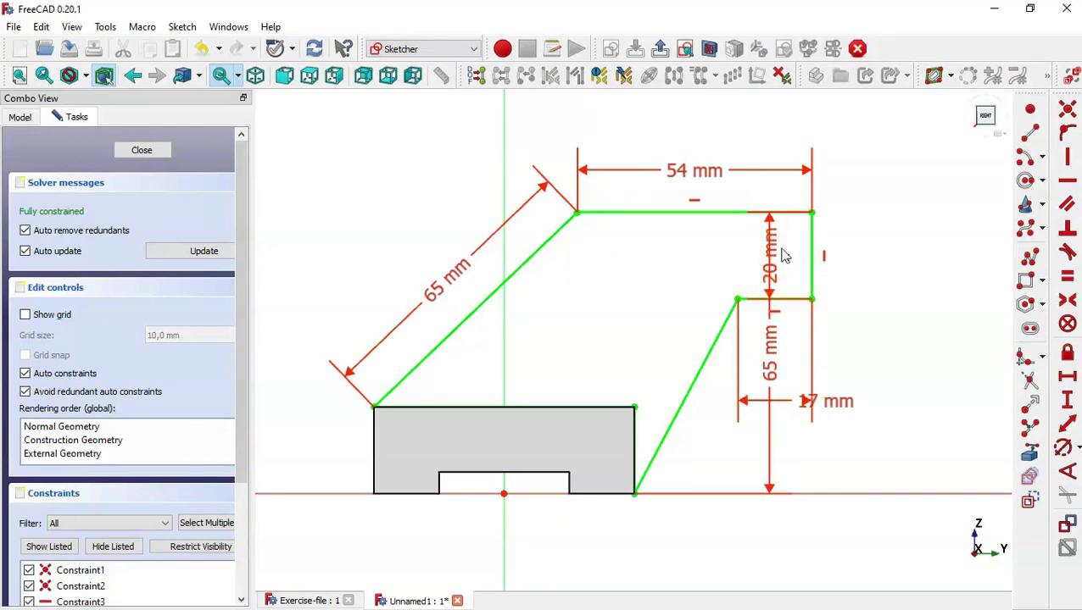
left_click_drag(769, 249, 894, 249)
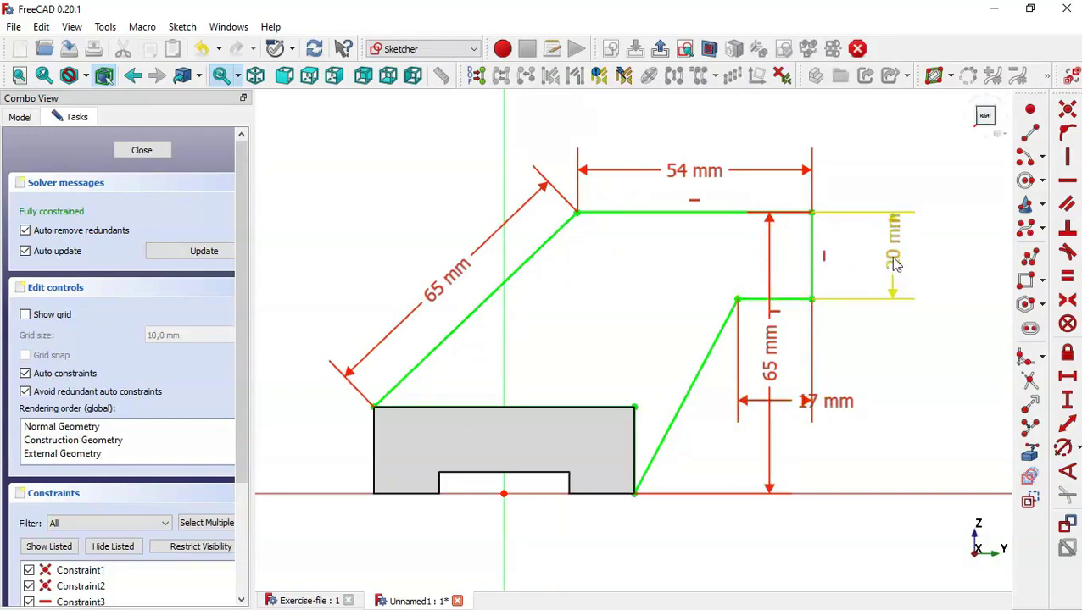
Set the web's end height to 25 mm and finish the sketch
double_click(892, 256)
type("25")
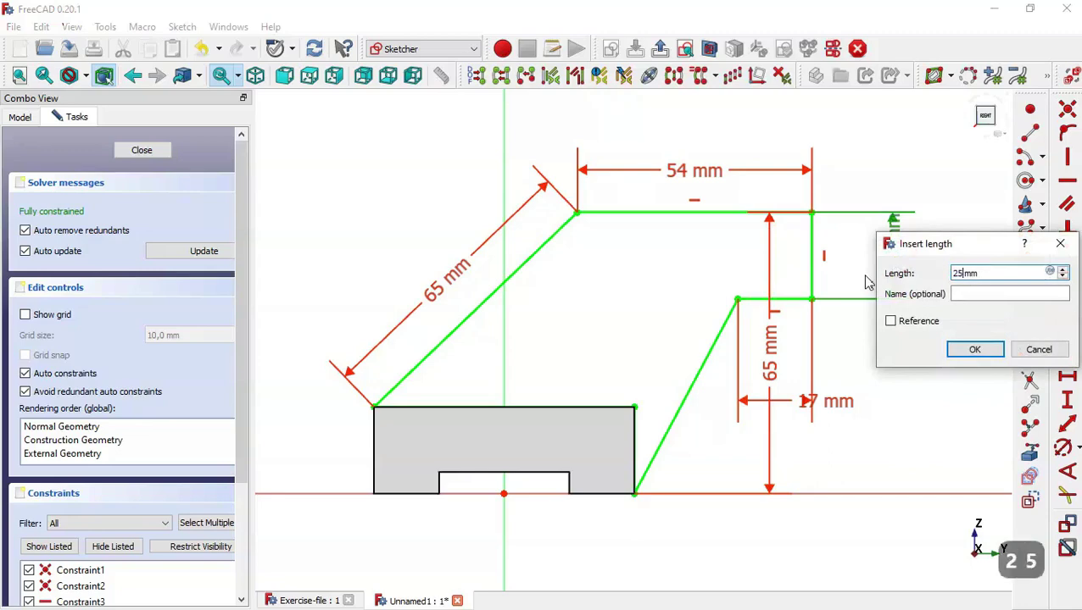
key("Return")
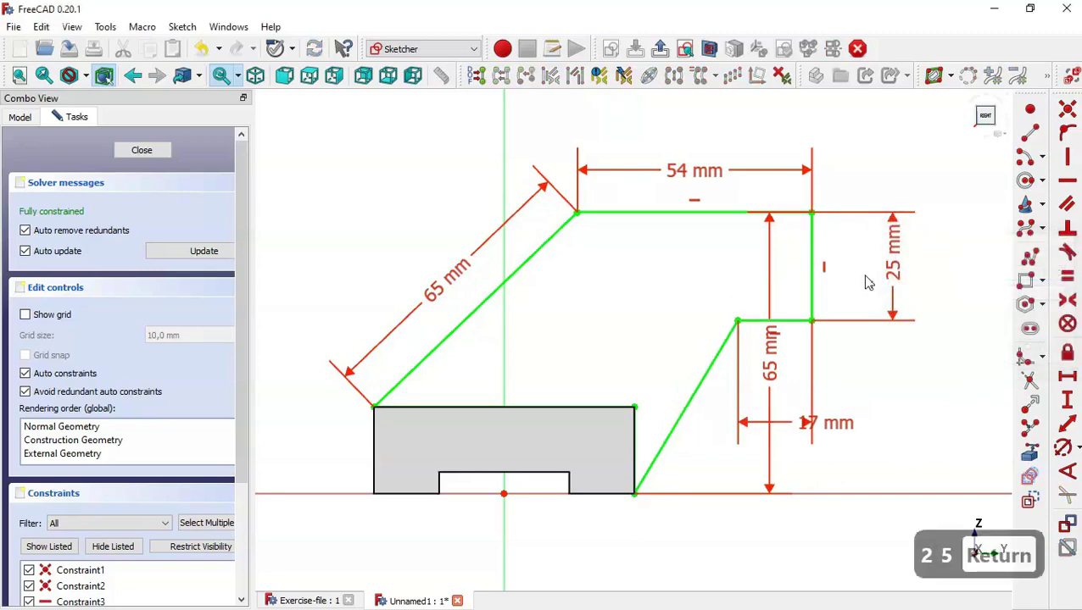
left_click(153, 150)
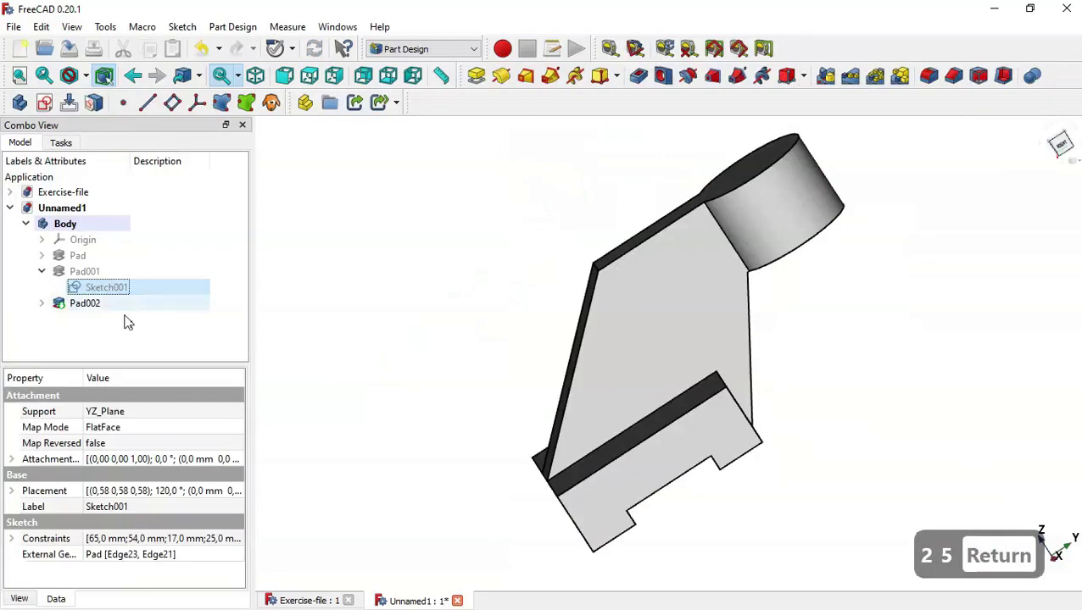
Start a Hole feature on the boss's top face in the isometric view
left_click(124, 309)
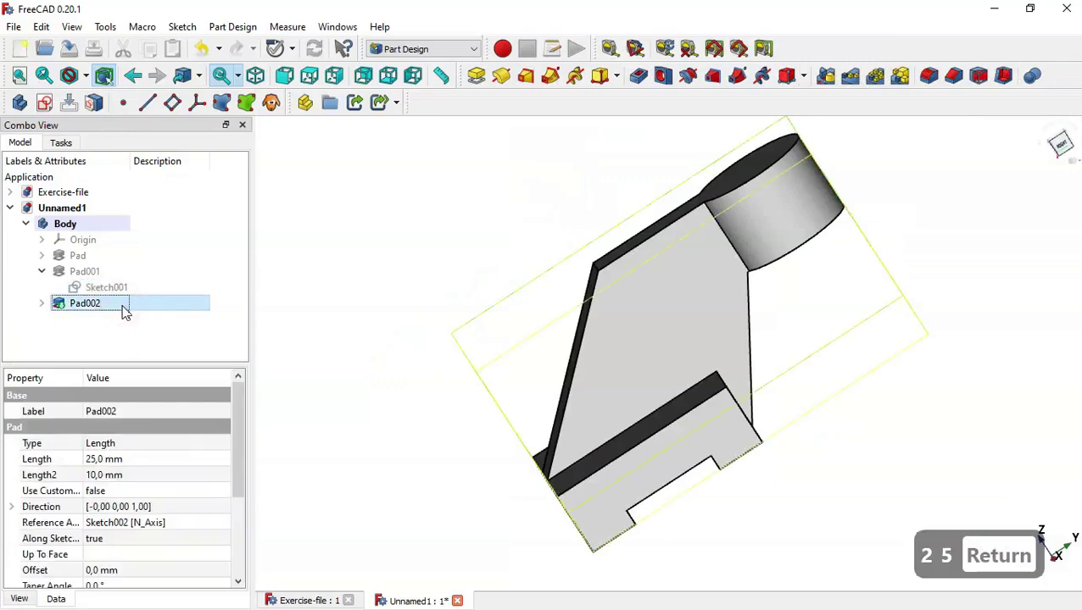
left_click(445, 374)
left_click_drag(936, 437, 976, 532)
key("Home")
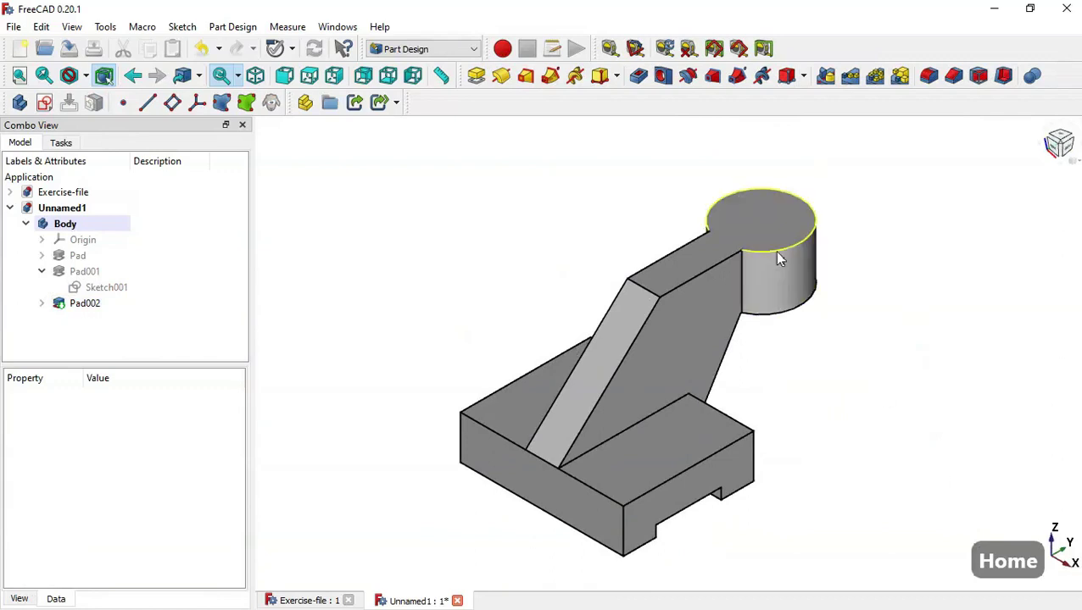
left_click(756, 212)
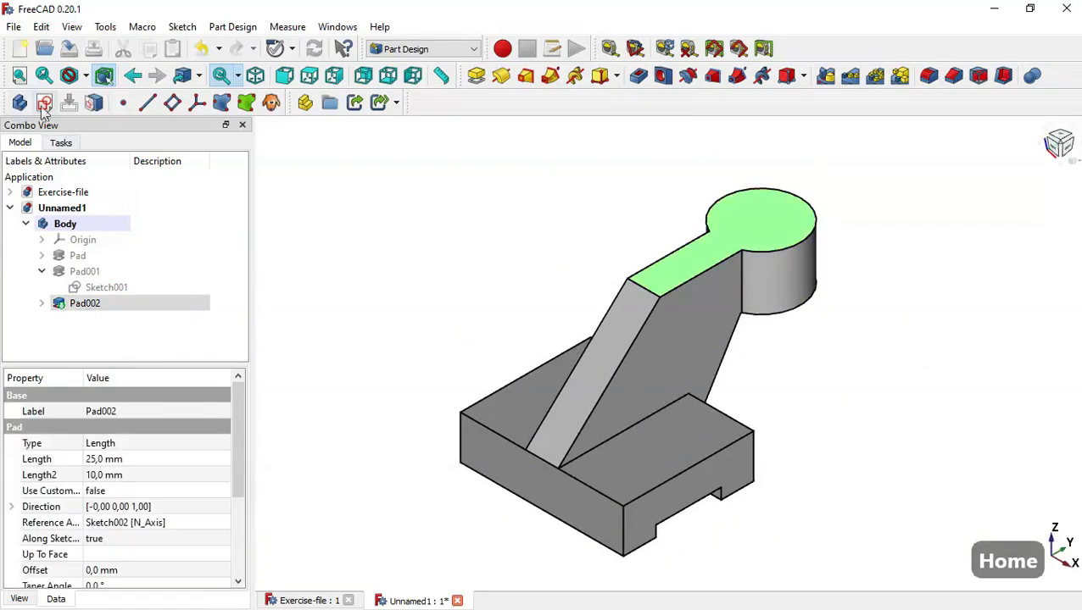
left_click(665, 78)
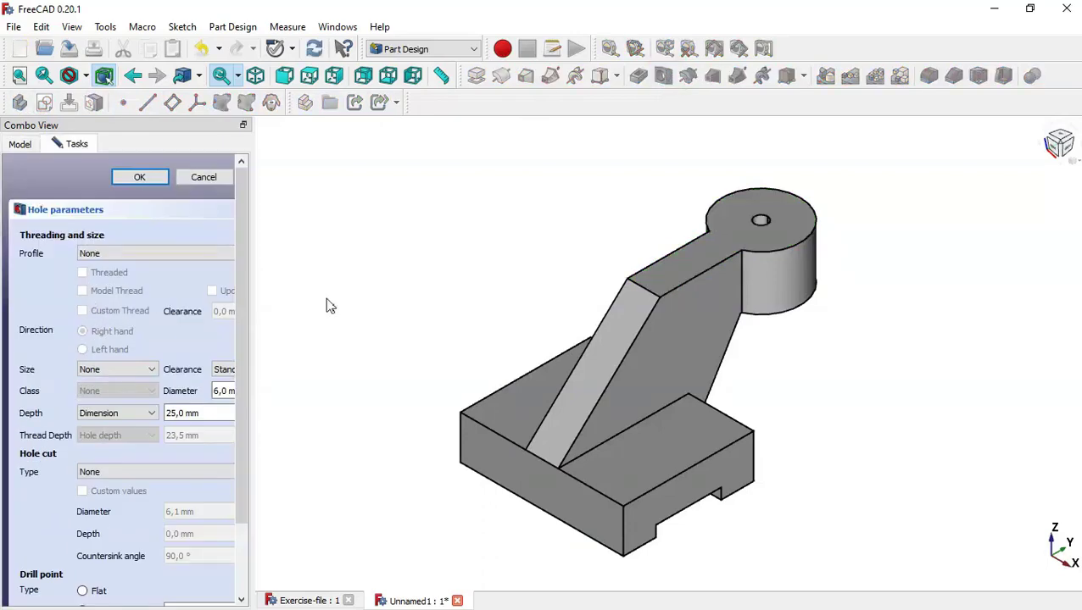
Check the boss bore in the Exercise-file model and create the hole with Through all depth and 22 mm diameter
left_click(314, 600)
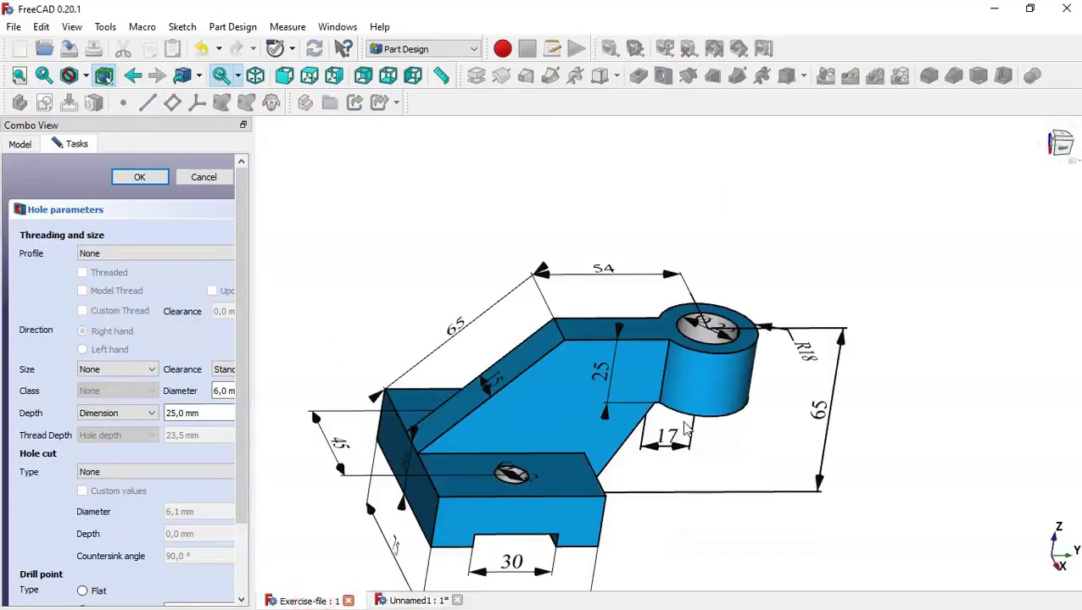
middle_click_drag(685, 396, 708, 402)
scroll(711, 403, "up", 3)
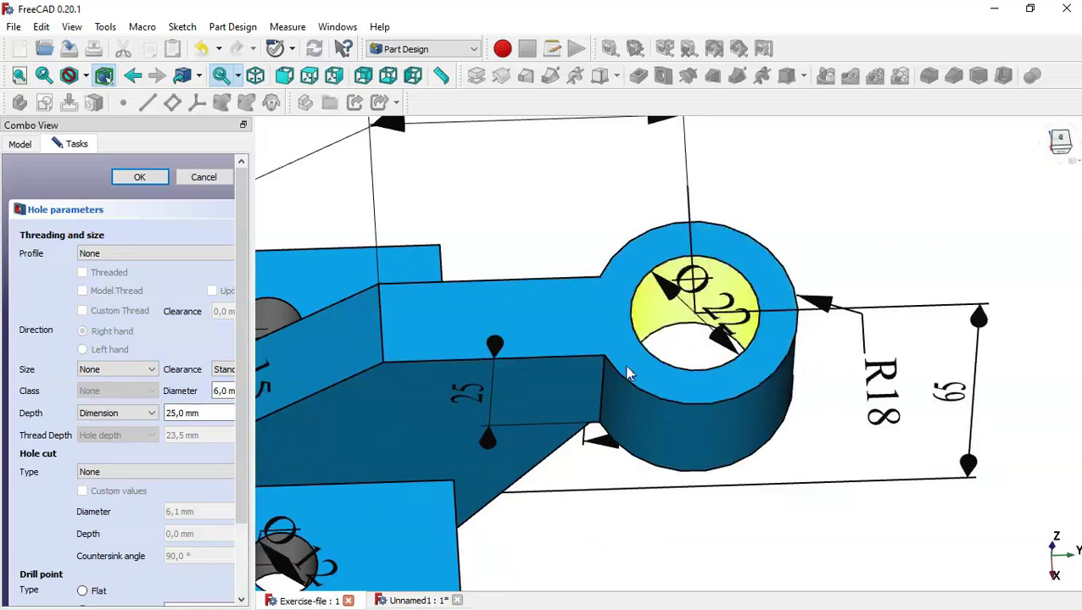
left_click(418, 601)
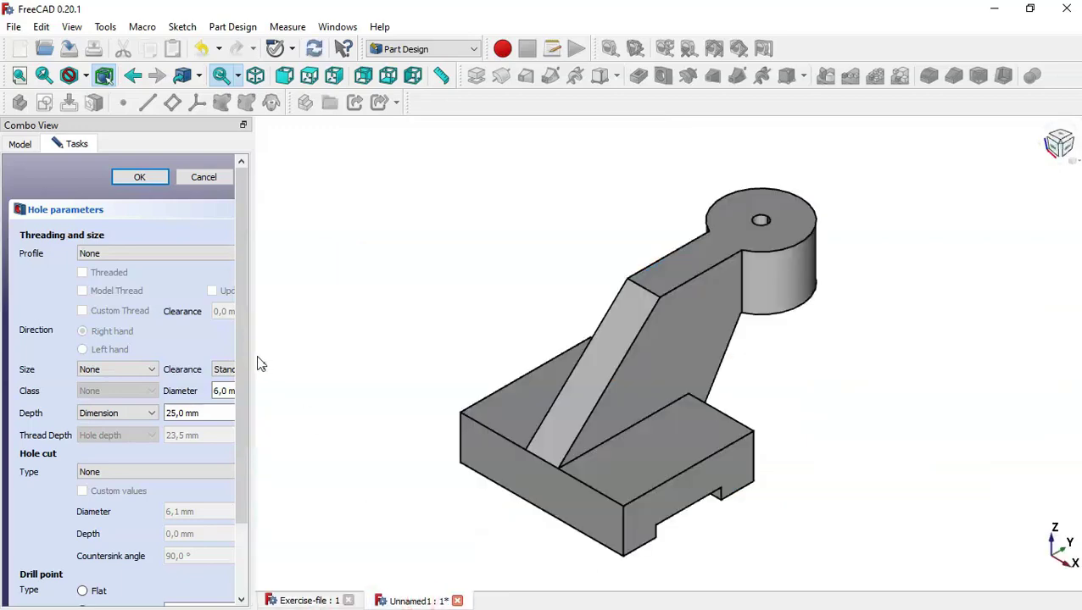
left_click_drag(255, 356, 330, 353)
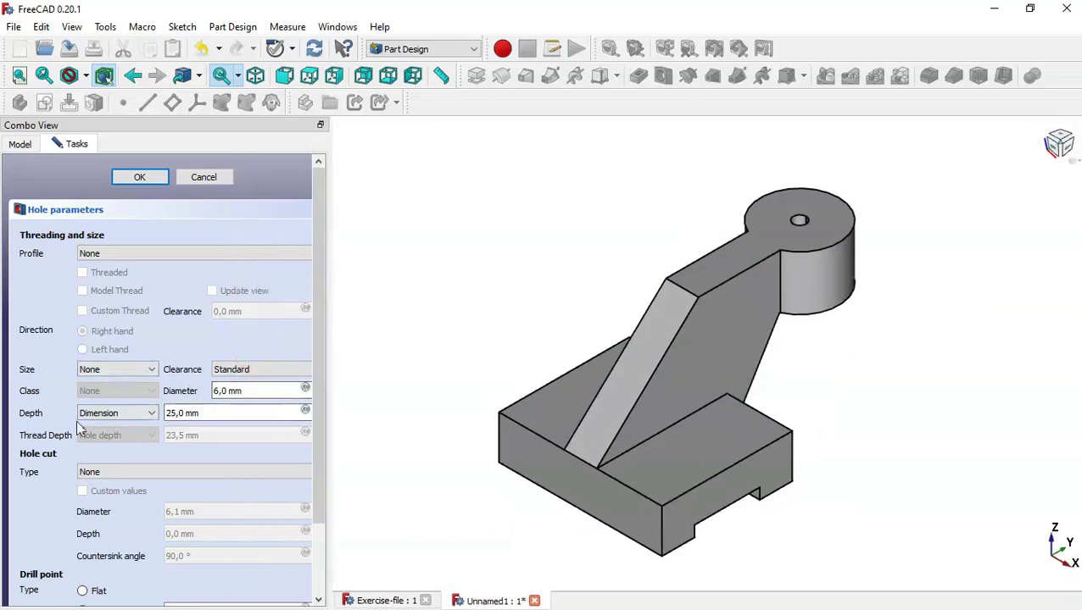
left_click(123, 413)
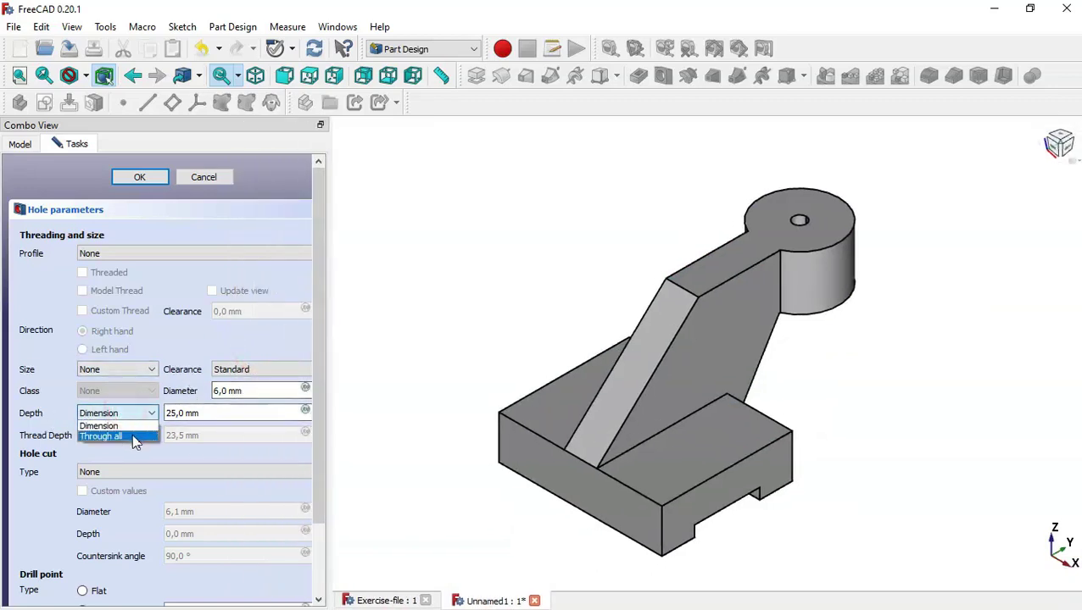
left_click(134, 436)
left_click_drag(254, 392, 188, 396)
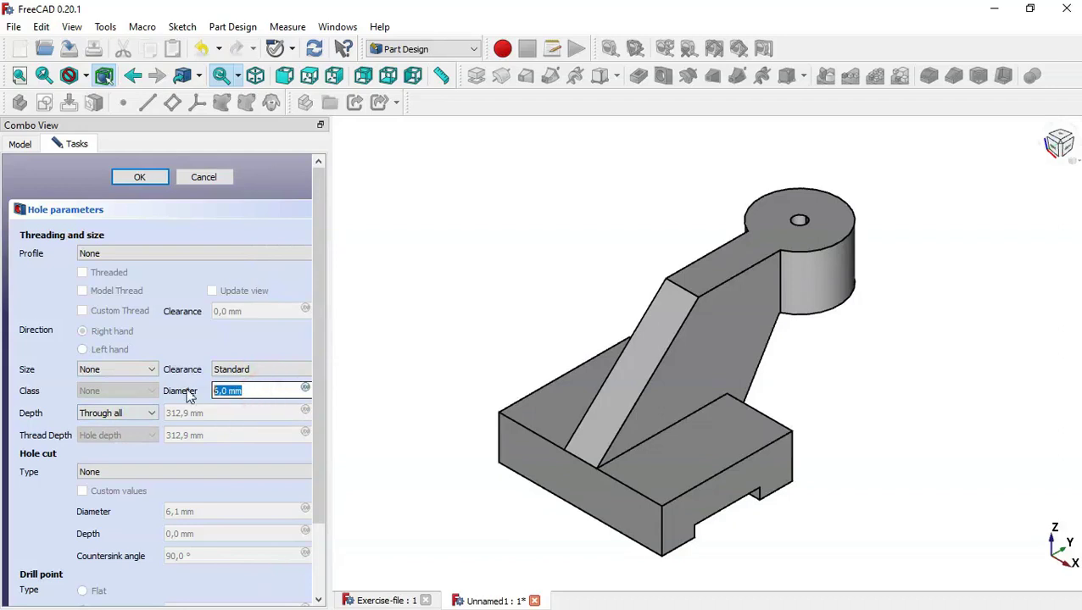
type("22")
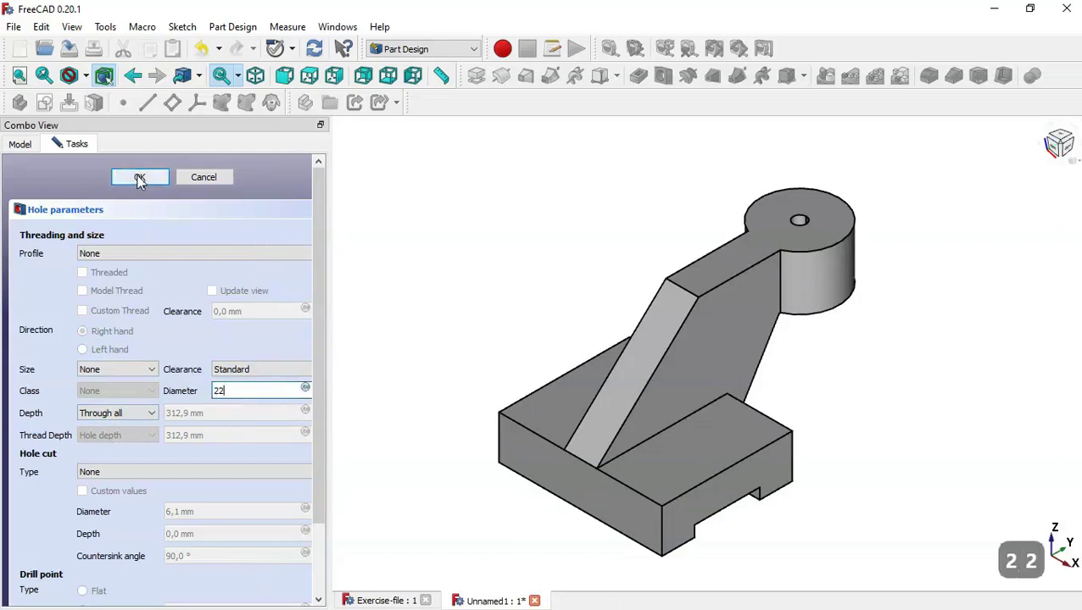
left_click(139, 177)
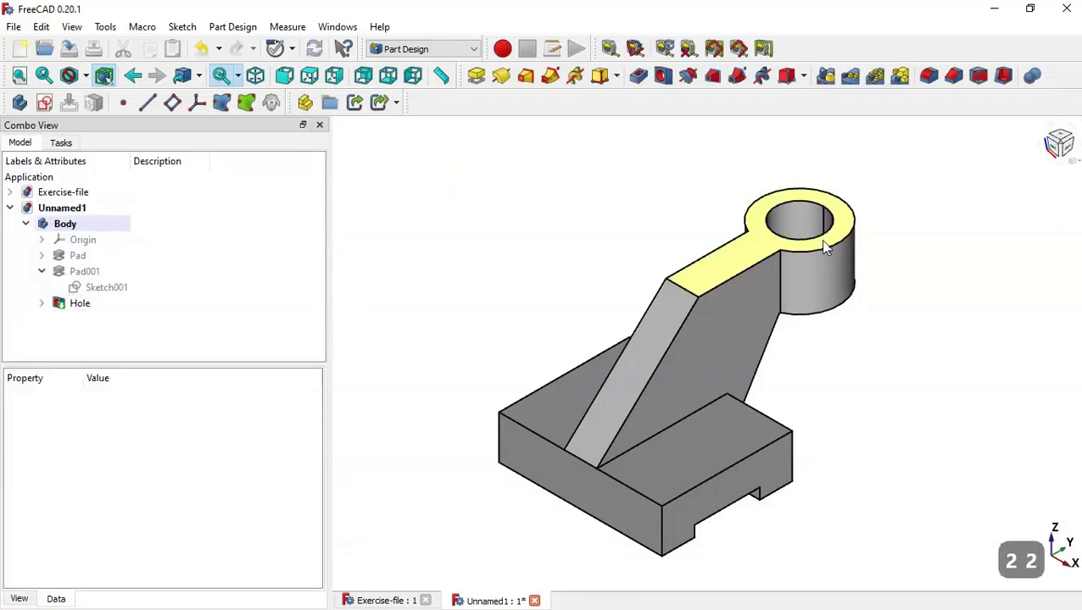
Sketch two circles on the base's upper face, centred on the vertical axis with one on each side of the web
left_click(698, 476)
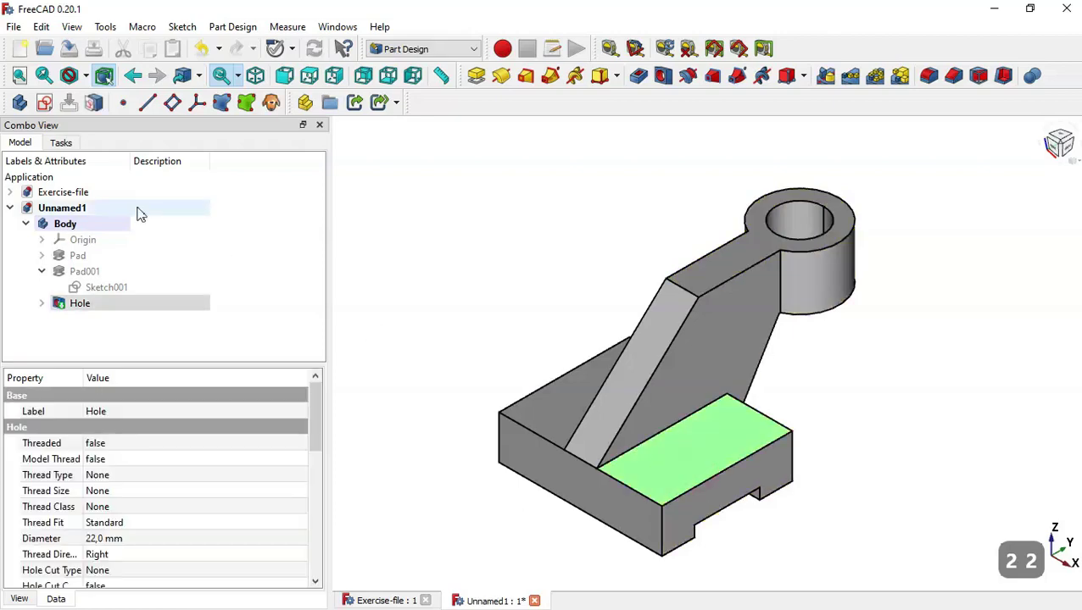
left_click(44, 102)
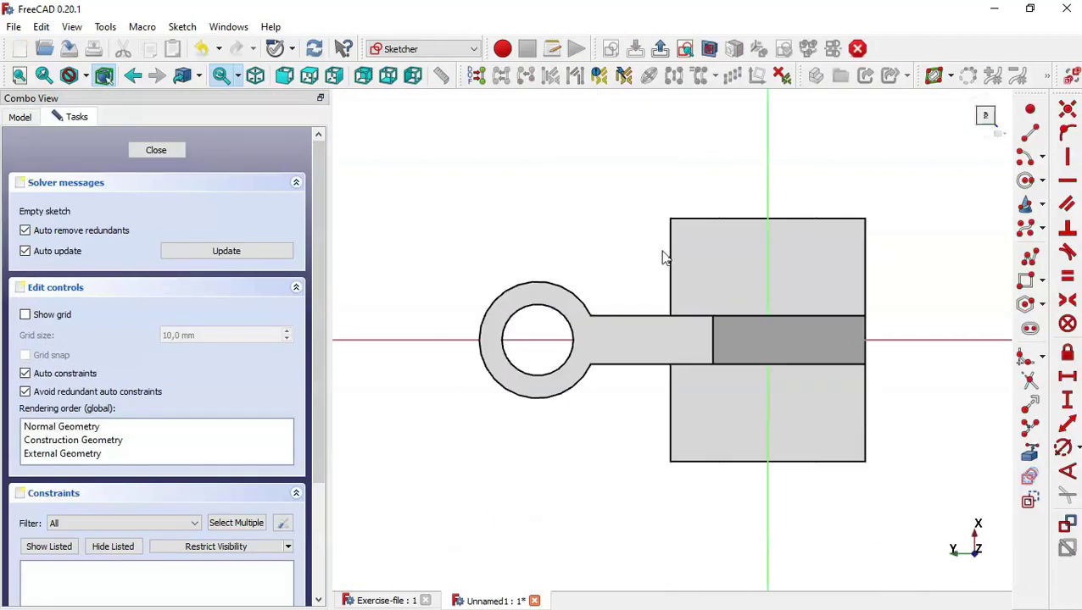
left_click(1029, 182)
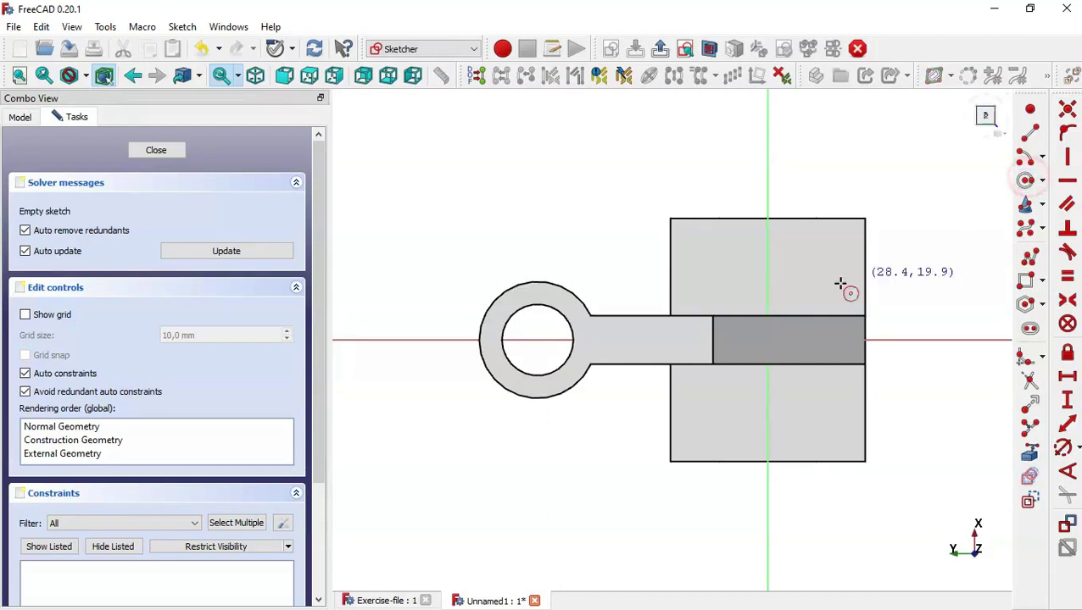
left_click(767, 263)
left_click(788, 270)
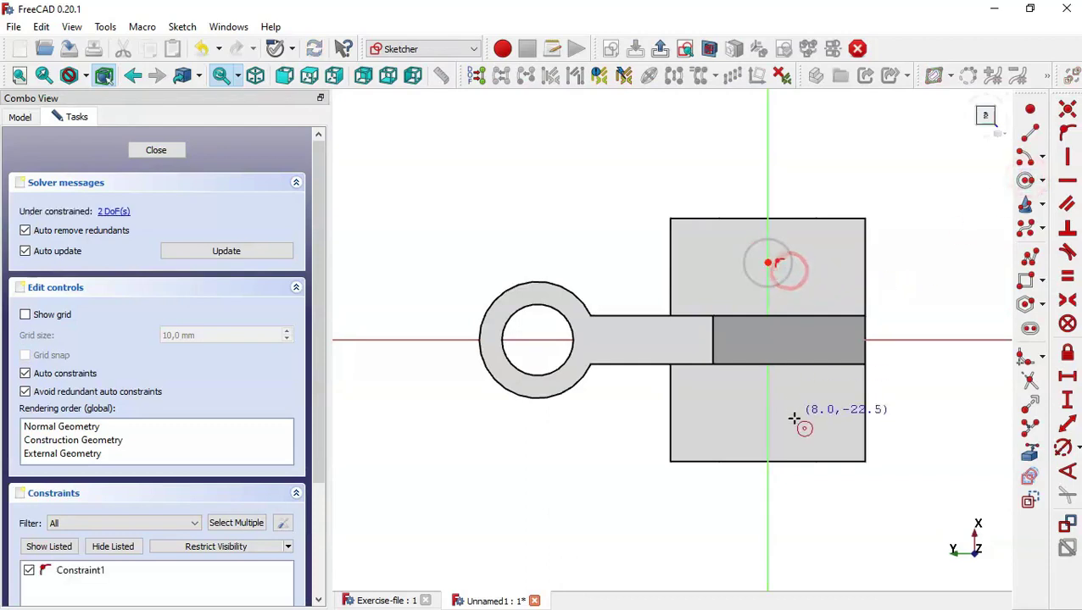
left_click(767, 423)
left_click(797, 428)
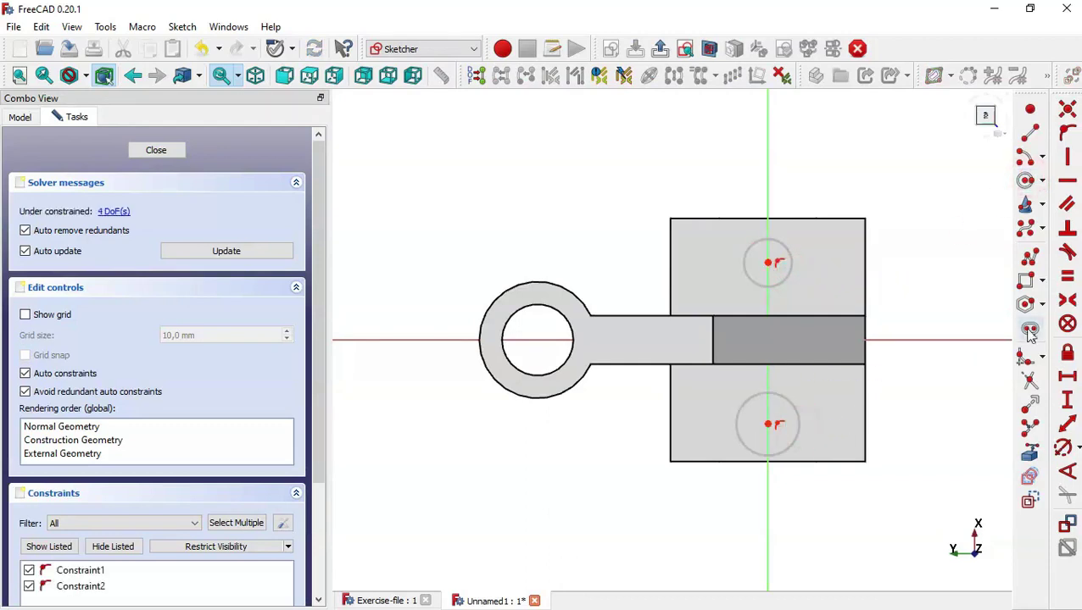
Constrain the two circles to be equal and make their centres symmetric about the horizontal axis
left_click(1068, 277)
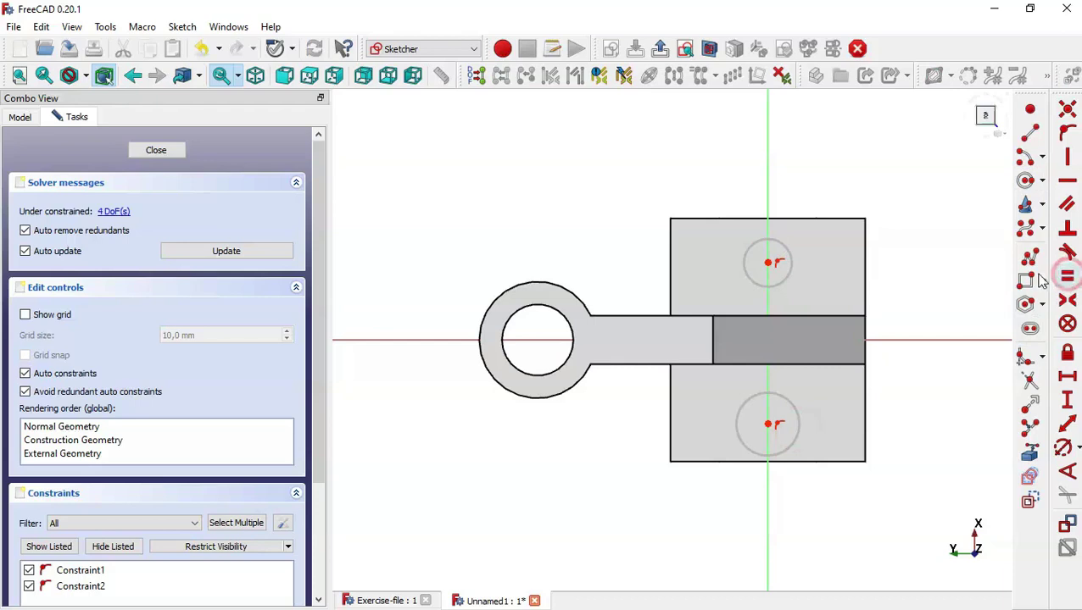
left_click(789, 271)
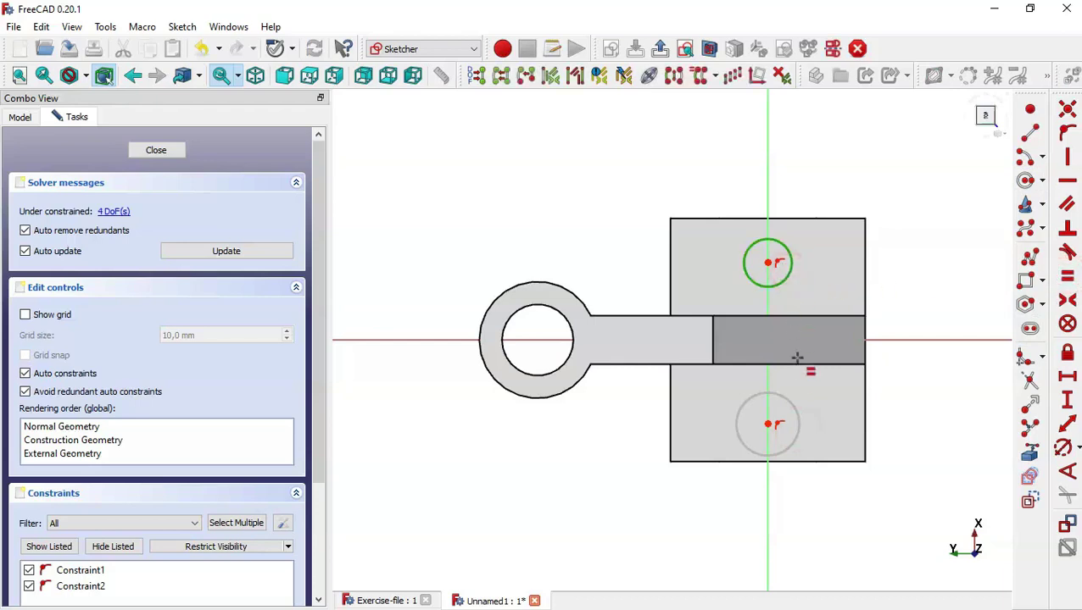
left_click(791, 404)
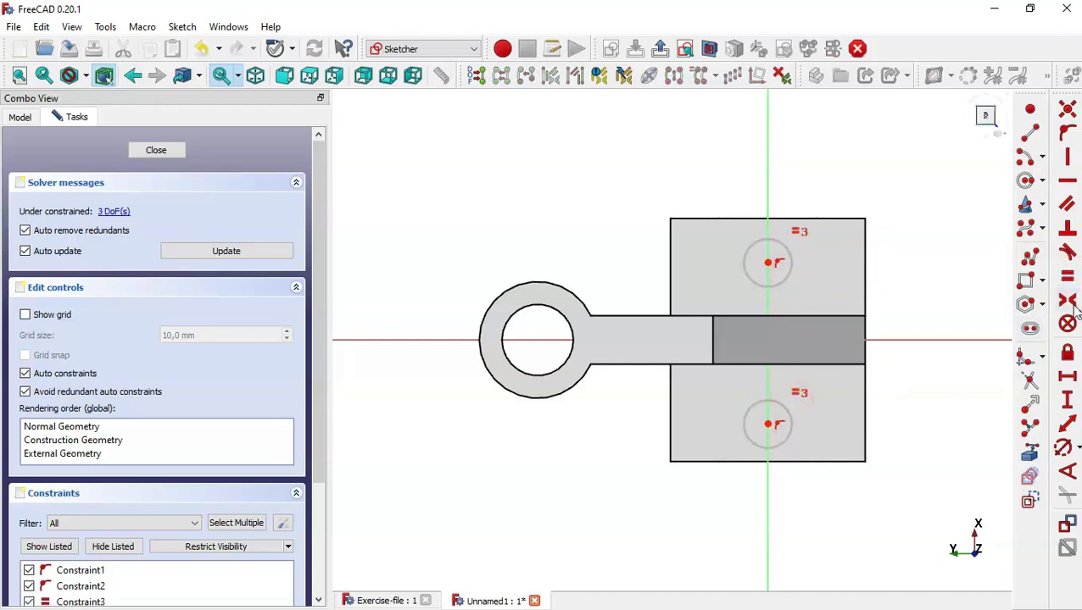
left_click(767, 424)
left_click(767, 262)
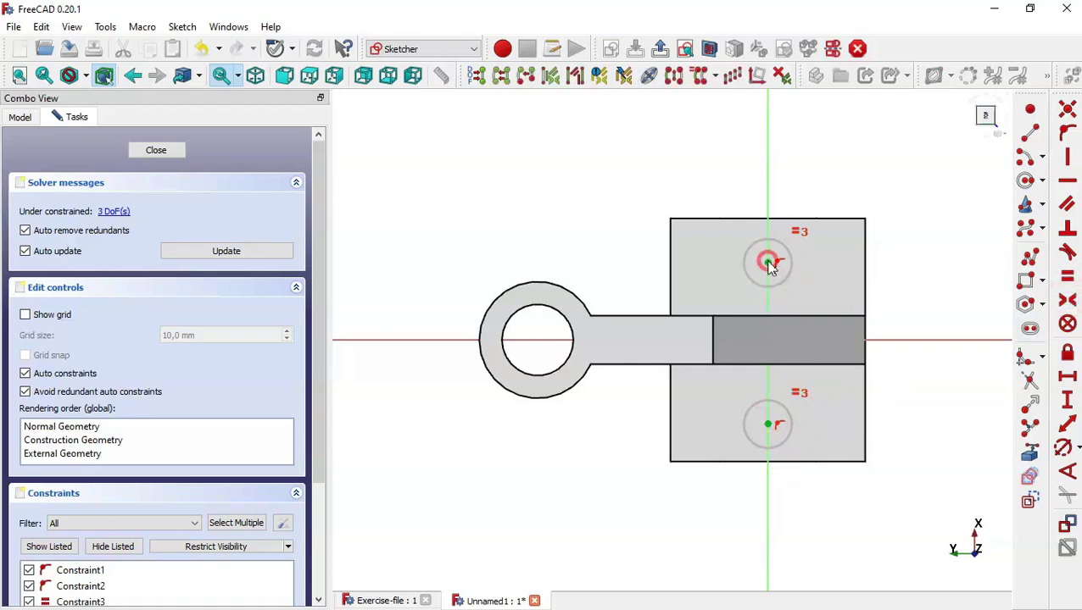
left_click(931, 338)
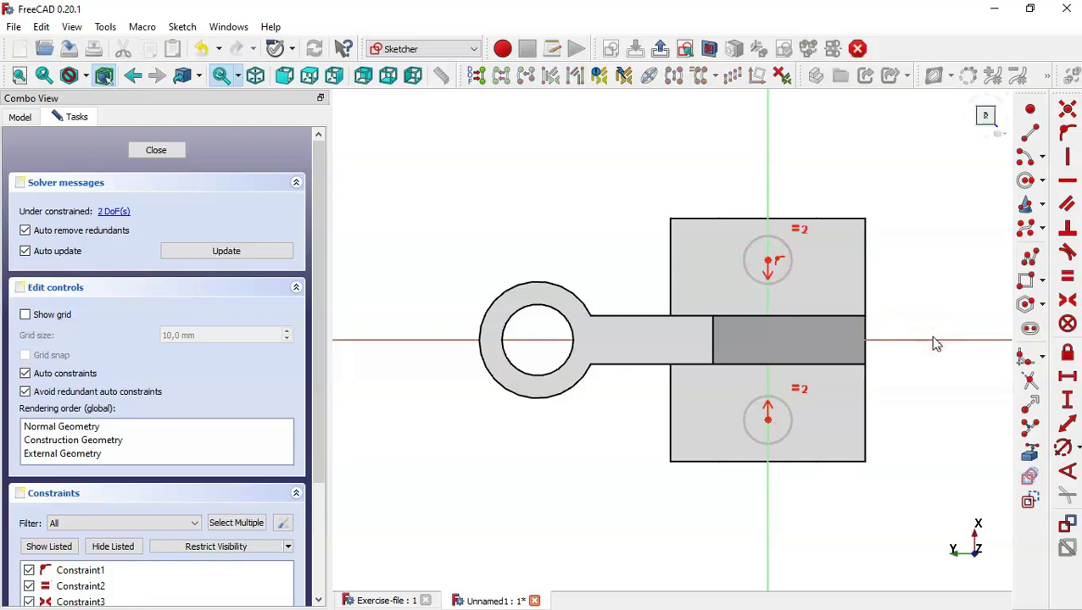
Check the diameter and centre spacing of the base holes in the Exercise-file model and return to the sketch
left_click(386, 601)
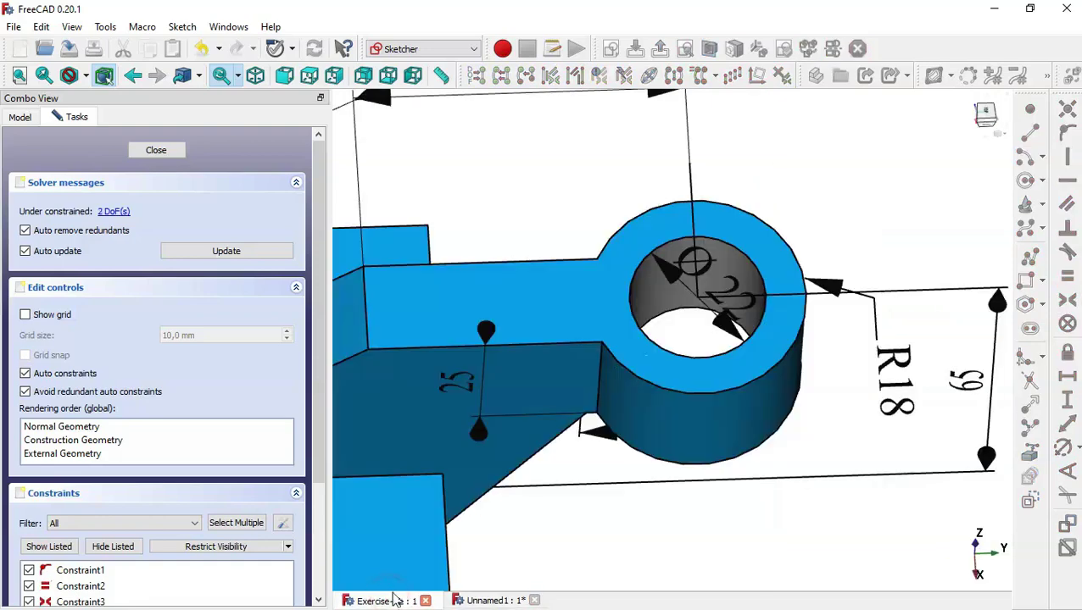
key("Home")
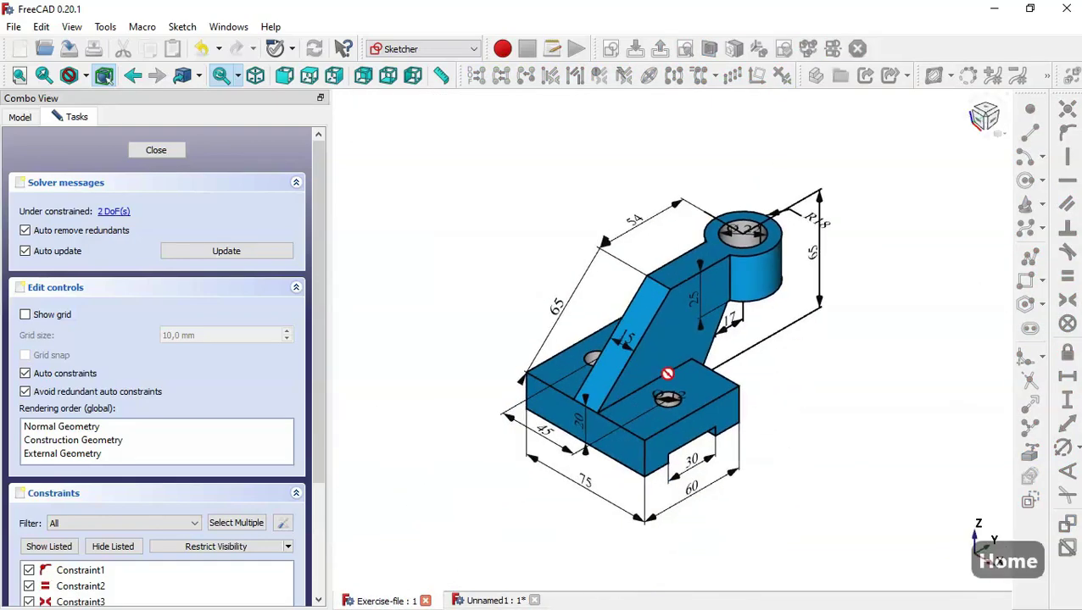
scroll(668, 374, "up", 3)
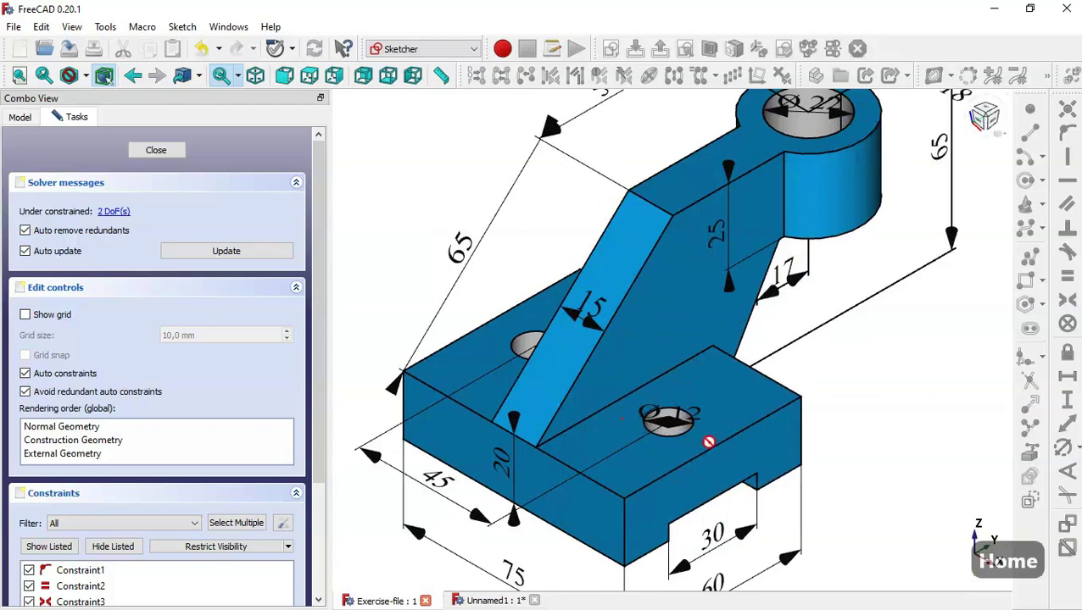
left_click(479, 601)
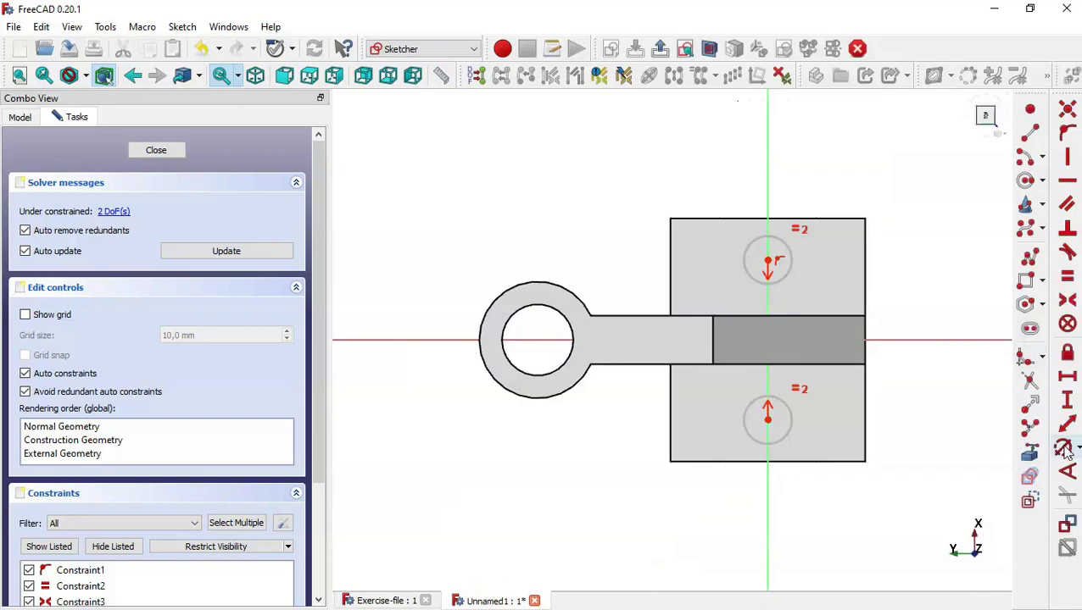
left_click(381, 601)
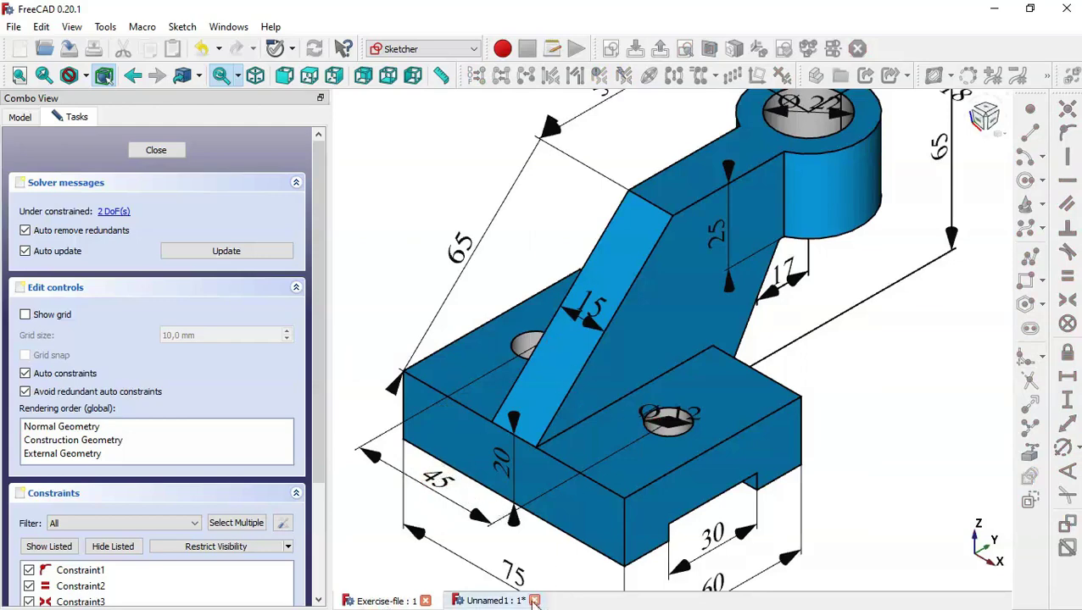
left_click(500, 602)
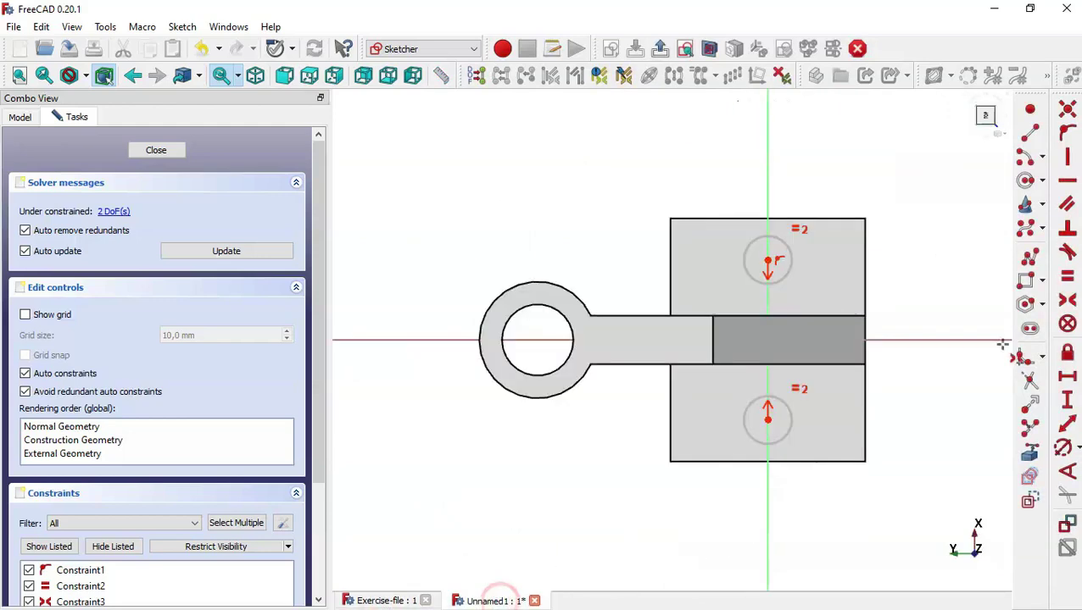
Constrain the vertical distance between the two base hole centres to 45 mm
left_click(1067, 400)
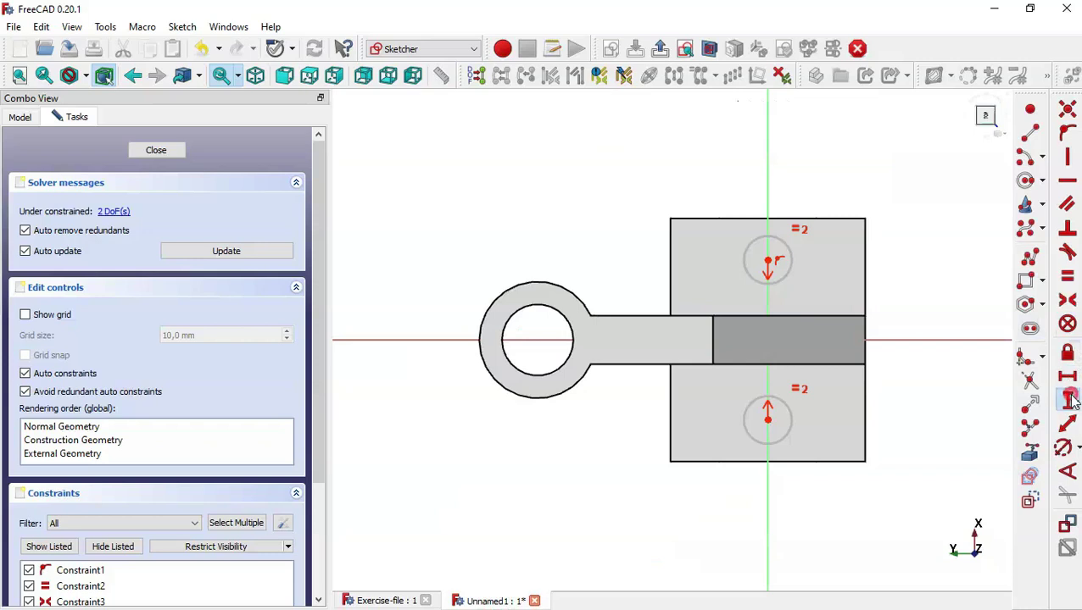
left_click(768, 418)
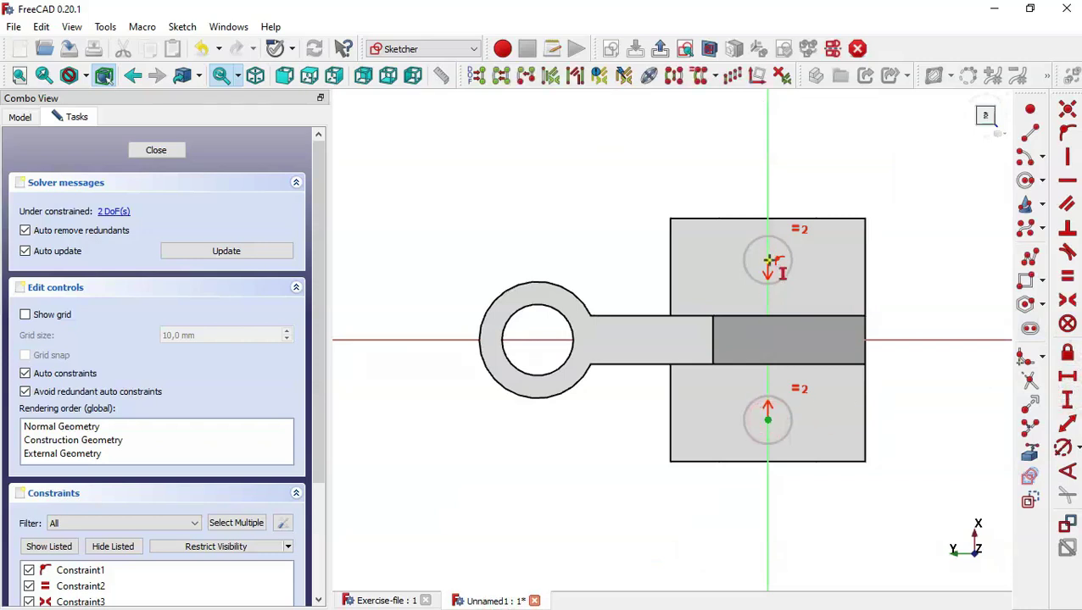
left_click(768, 260)
type("4")
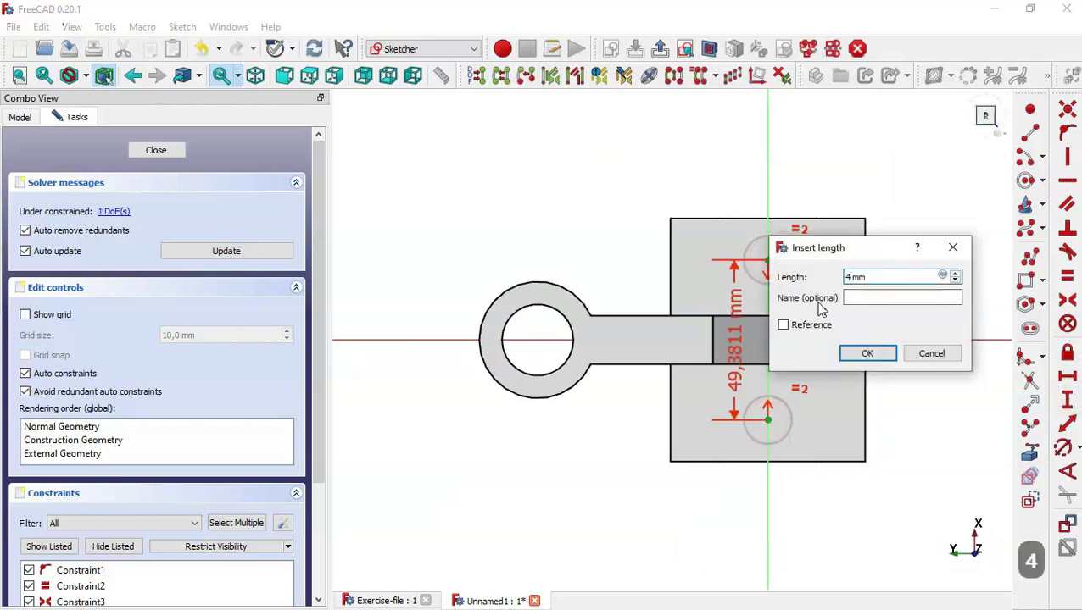
type("5")
key("Return")
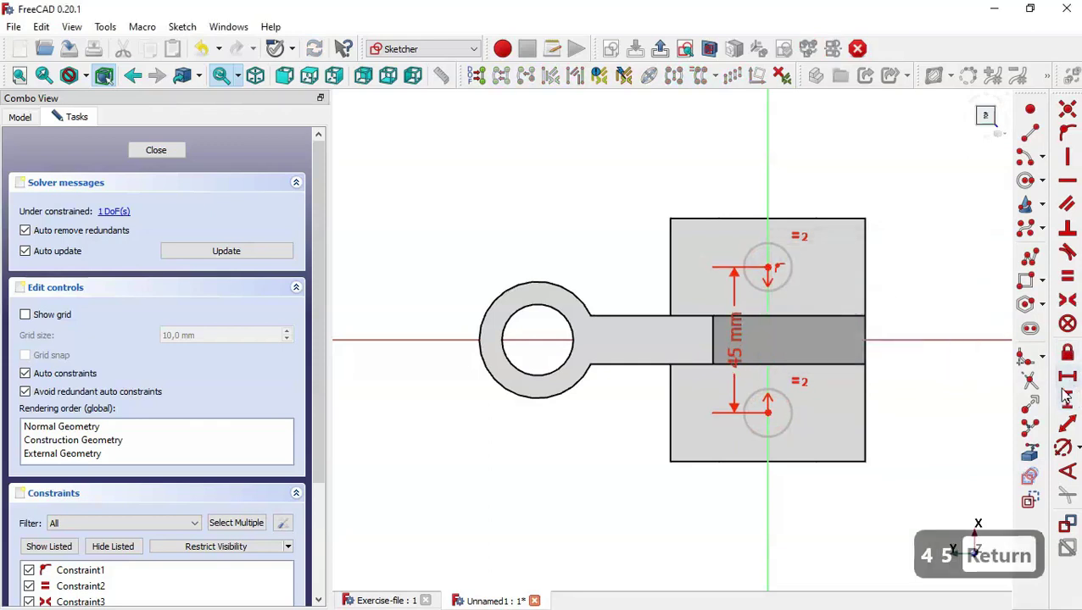
Set the diameter of the equal base circles to 12 mm and close the sketch
left_click(1065, 447)
left_click(789, 407)
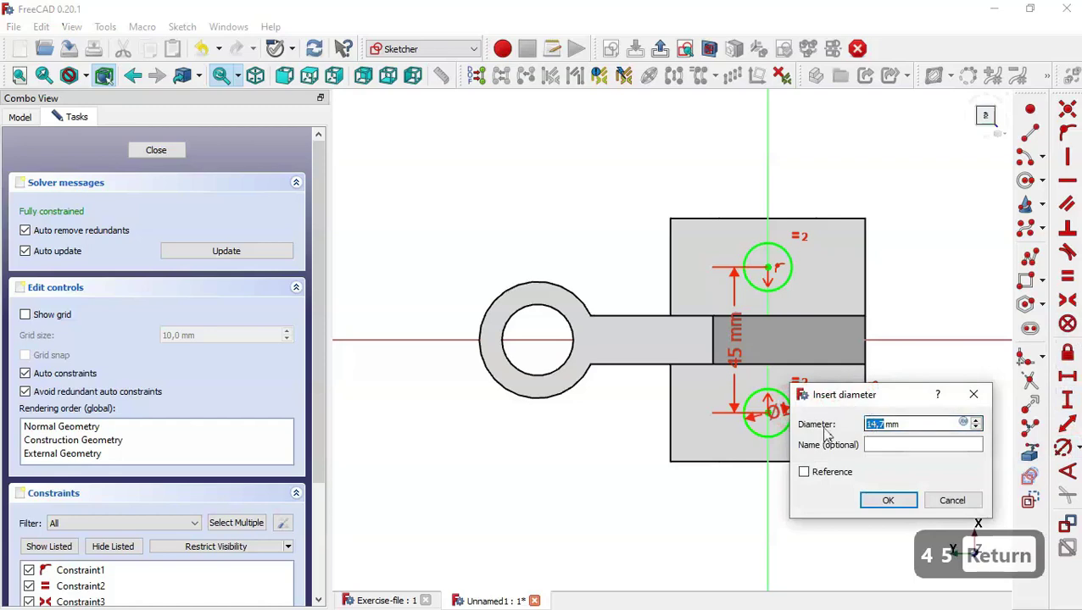
type("12")
key("Return")
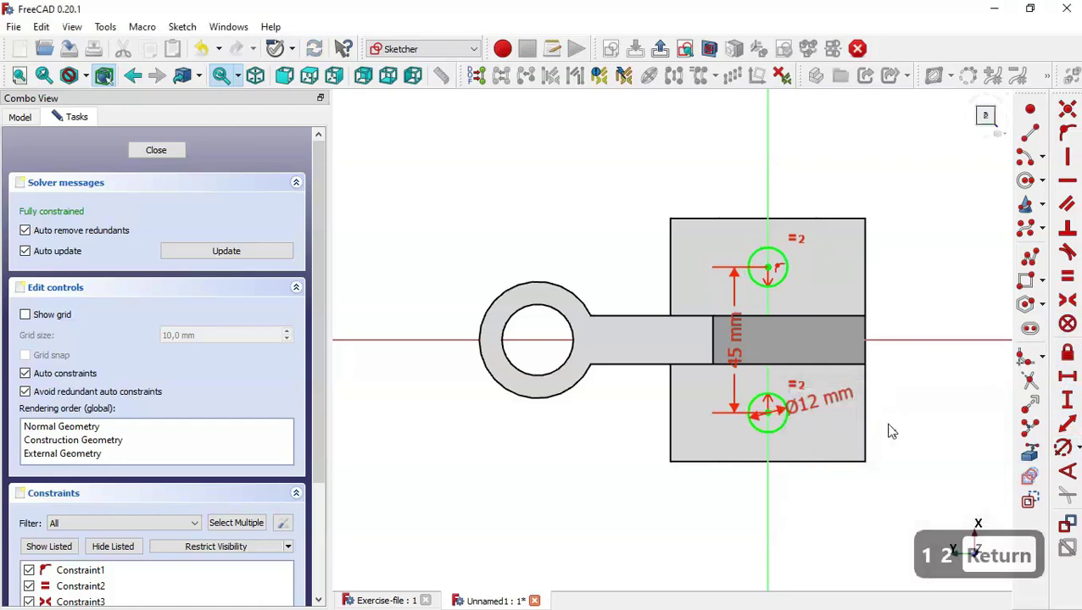
left_click(157, 150)
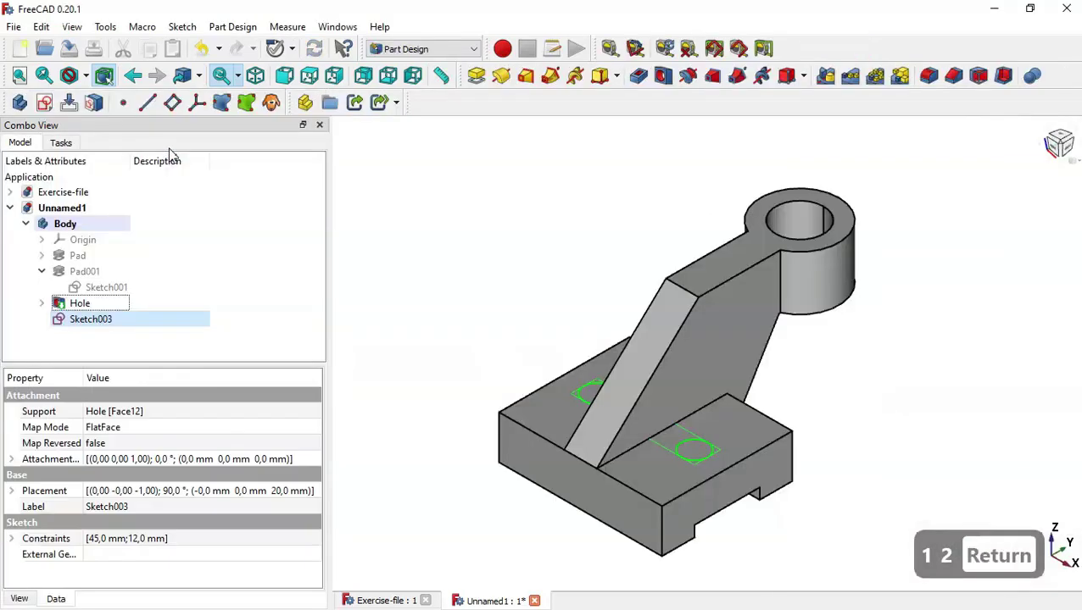
Pocket the two-circle sketch through the base with the Through all type
left_click(639, 75)
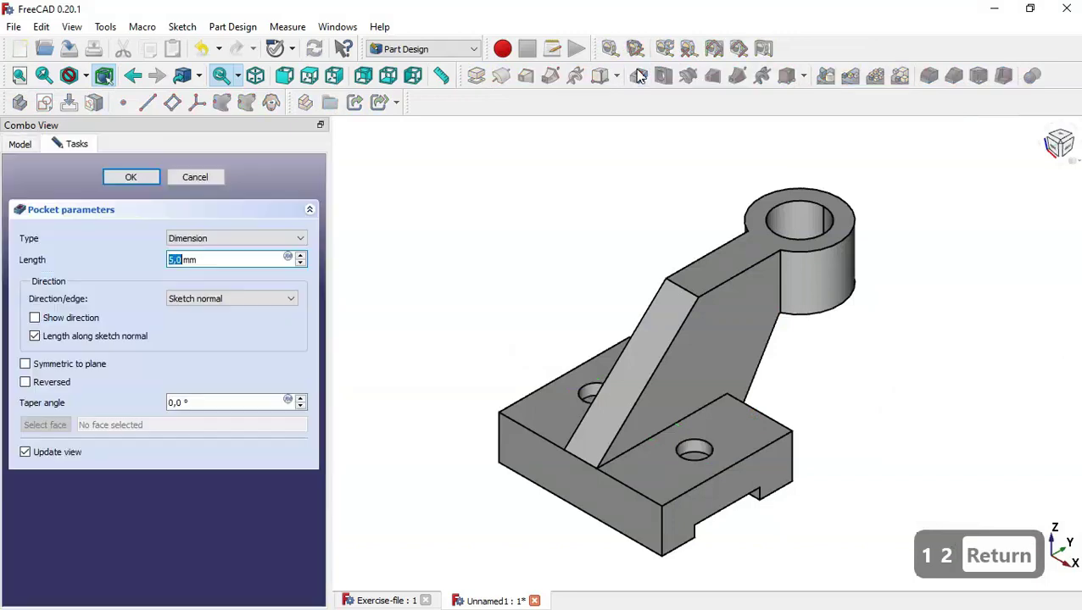
left_click(239, 243)
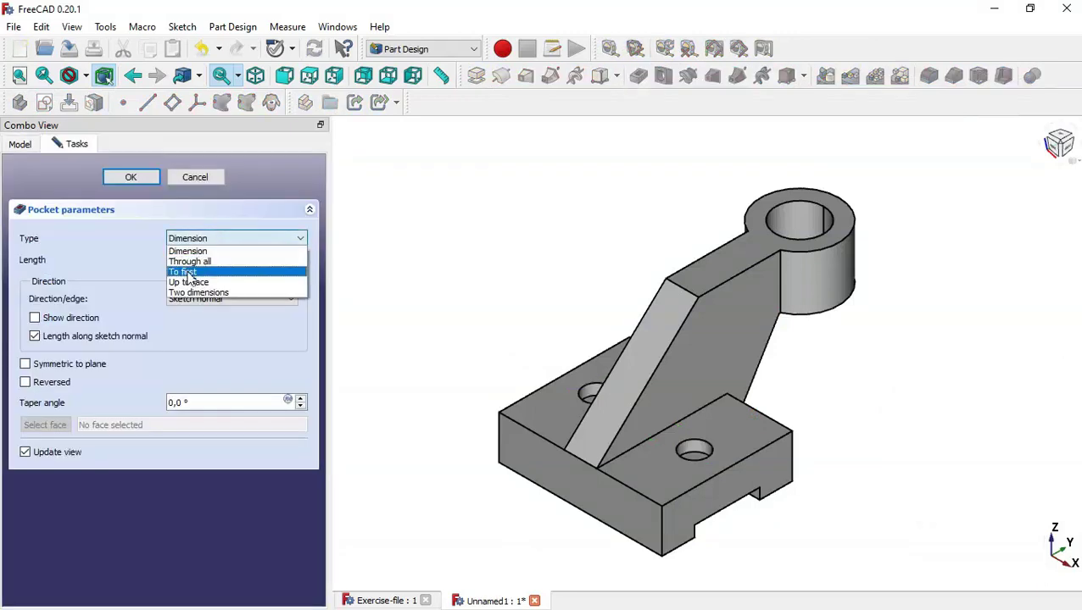
left_click(246, 264)
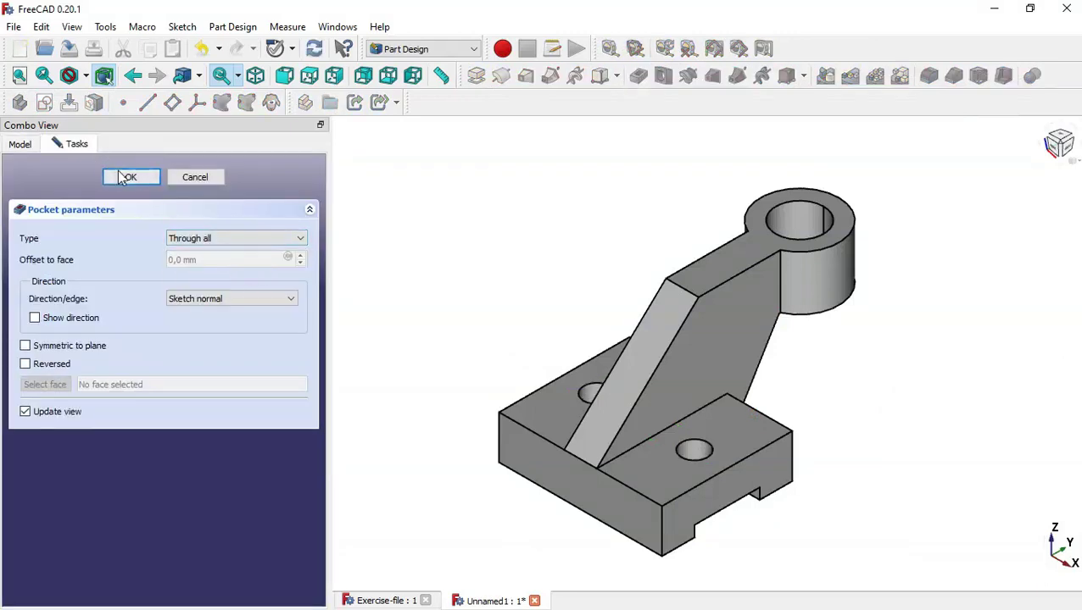
left_click(123, 175)
middle_click_drag(934, 372, 928, 393)
middle_click_drag(824, 380, 850, 393)
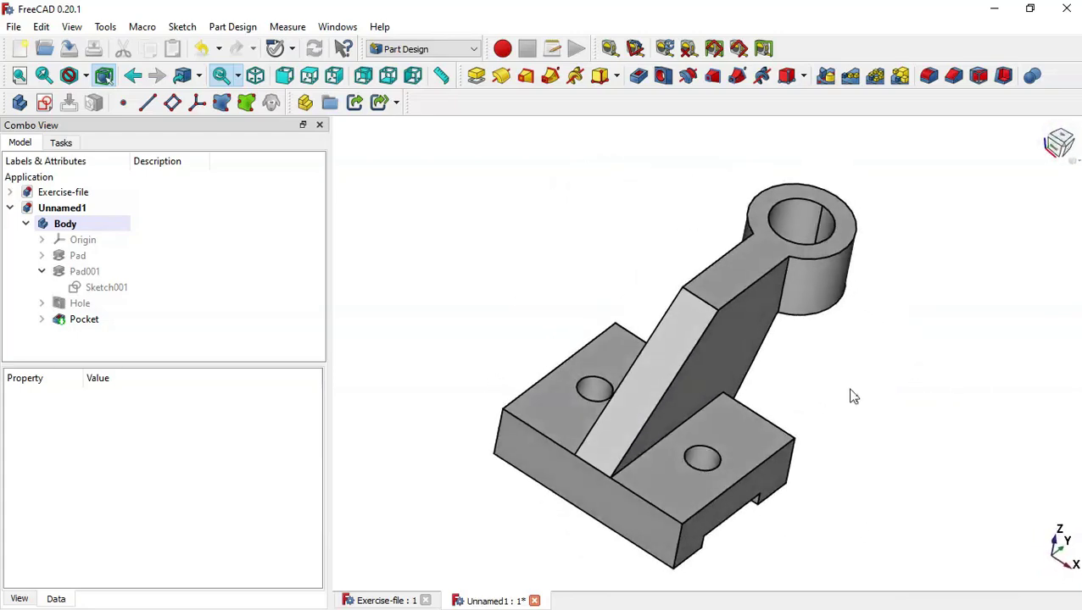